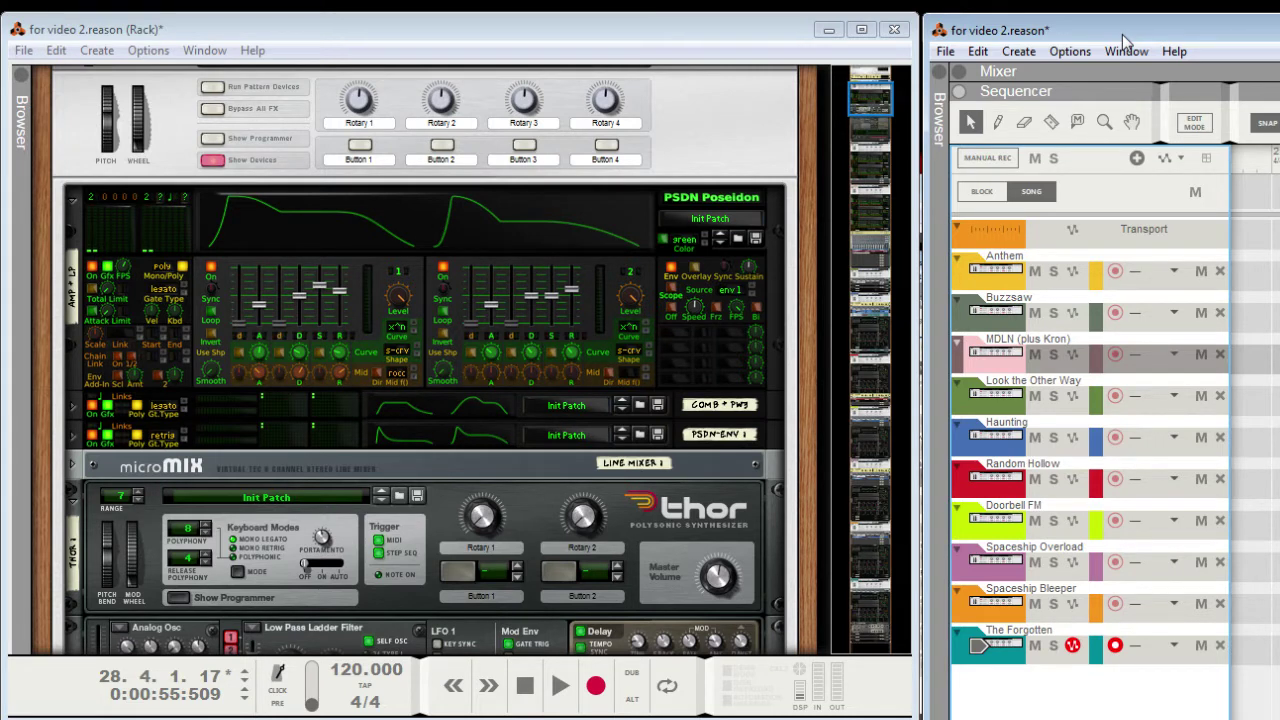
Step: Scroll the rack up to the Anthem Combinator holding the Poseidon, micromix and Thor
{"action": "left_click", "coordinate": [474, 37]}
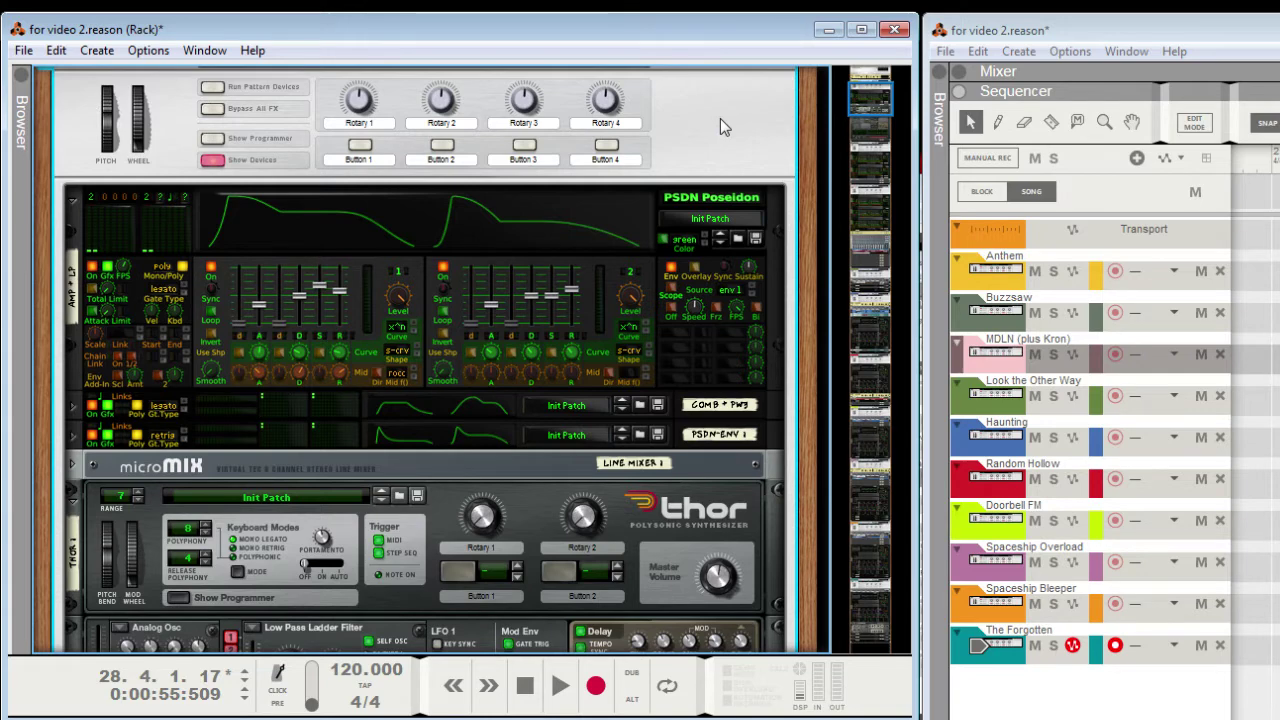
{"action": "scroll", "coordinate": [705, 85], "scroll_direction": "up", "scroll_amount": 3}
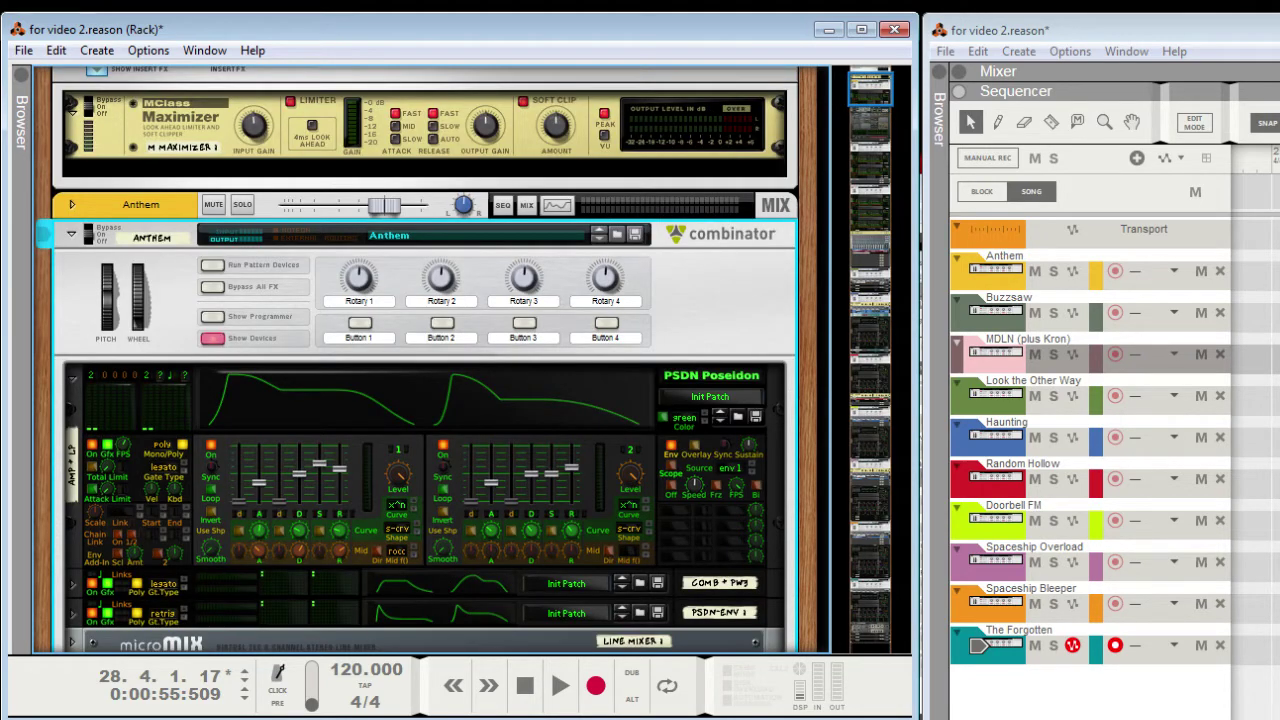
Step: Record-arm the Anthem track and flip the rack to inspect its rear cabling
{"action": "left_click", "coordinate": [1124, 292]}
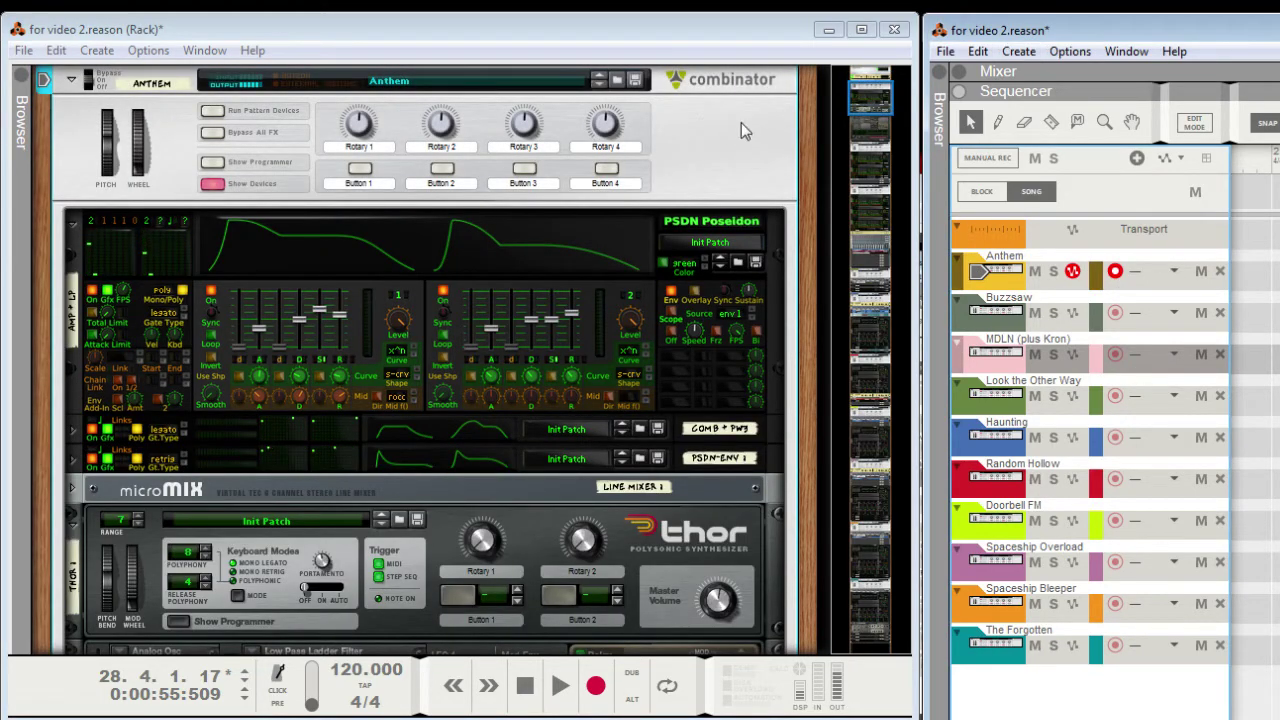
{"action": "key", "text": "Tab"}
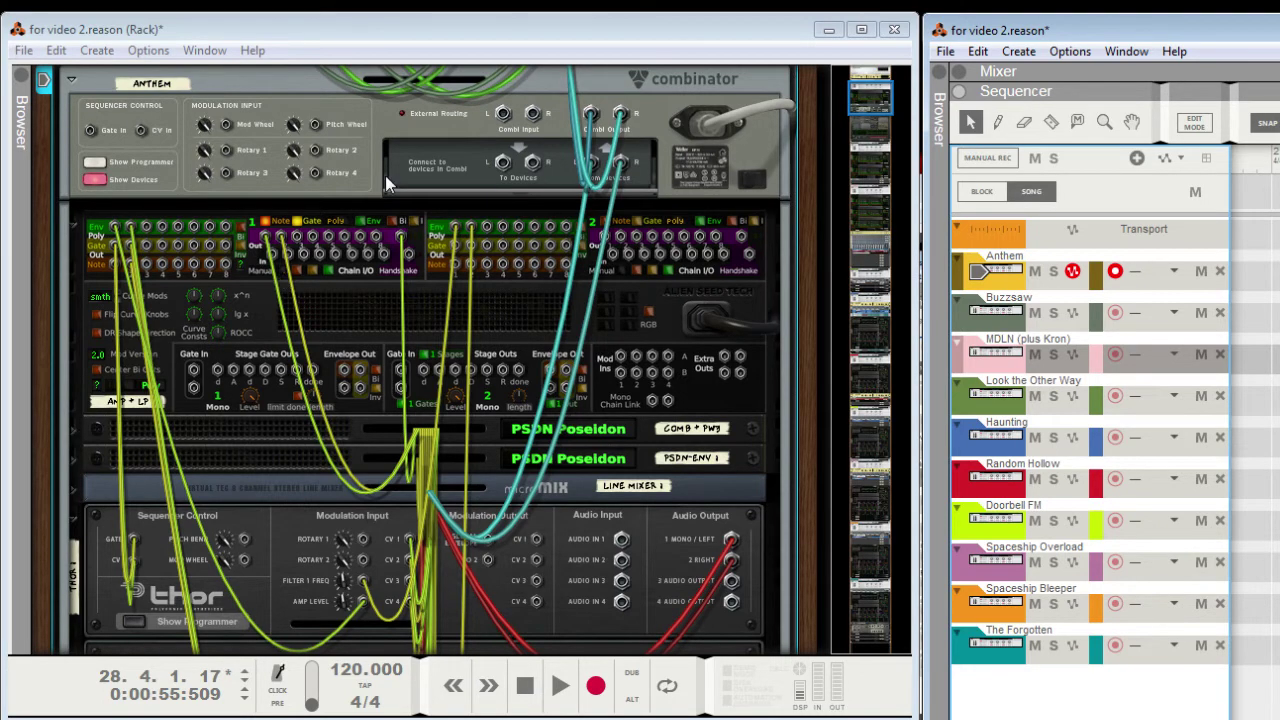
{"action": "key", "text": "Tab"}
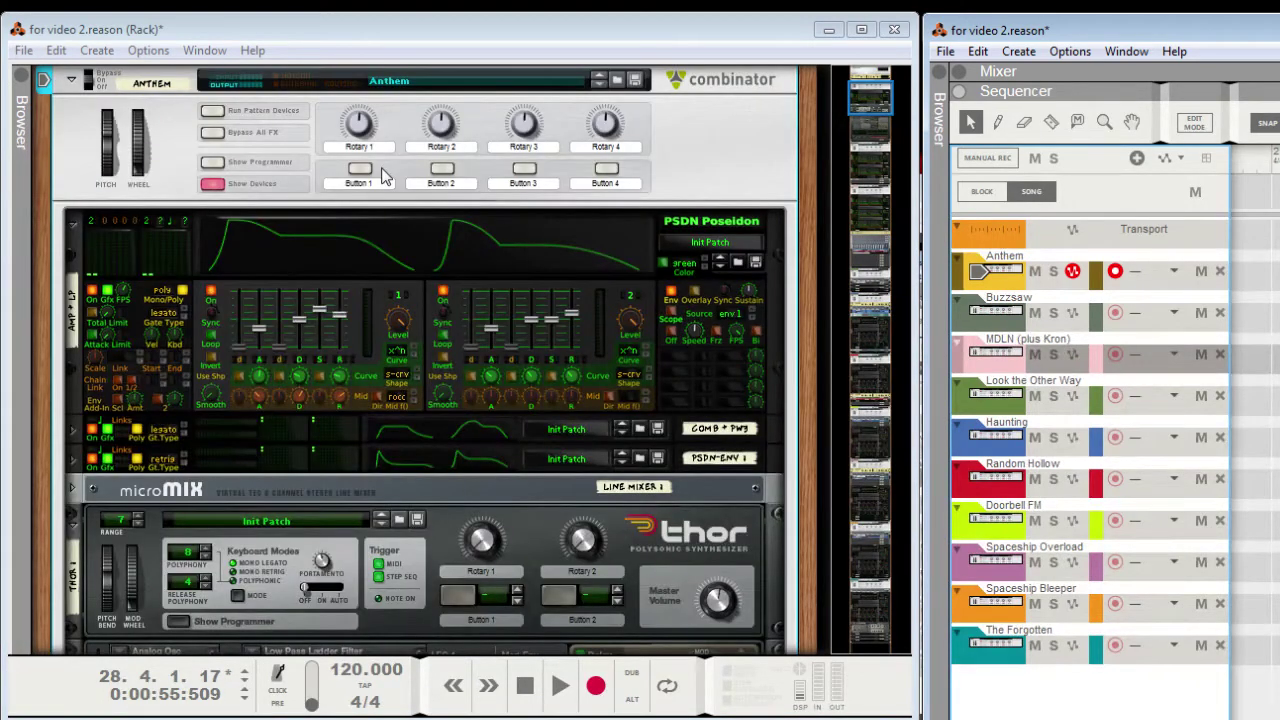
{"action": "key", "text": "Tab"}
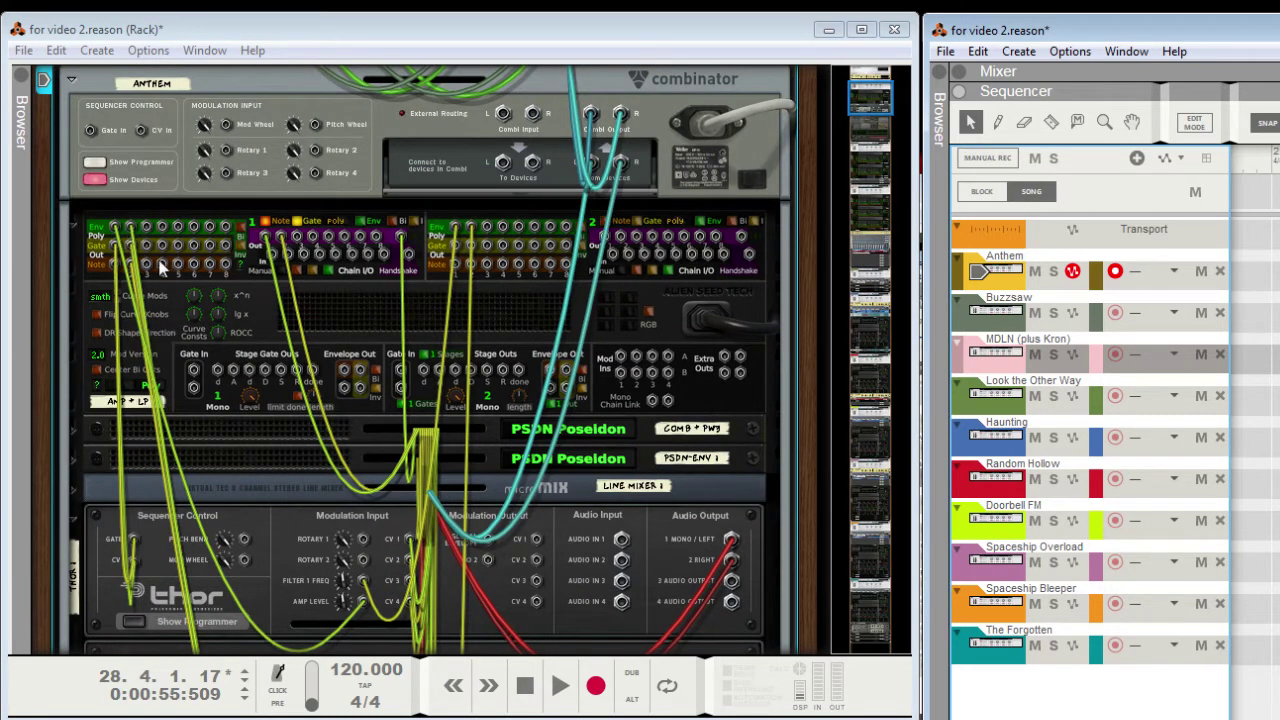
Step: Patch a cable from the Poseidon's output jacks into its Mod Ins, then return to the front
{"action": "left_click_drag", "start_coordinate": [148, 231], "coordinate": [627, 353]}
{"action": "key", "text": "Tab"}
{"action": "key", "text": "Tab"}
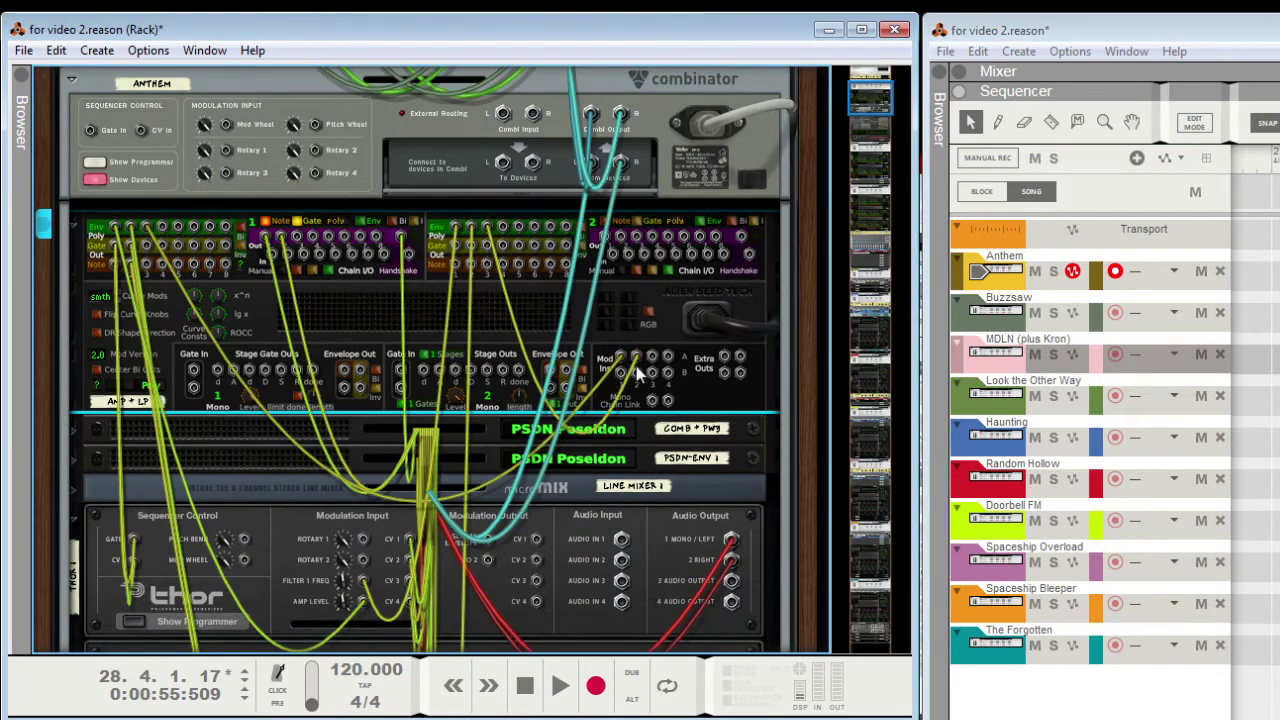
{"action": "key", "text": "Tab"}
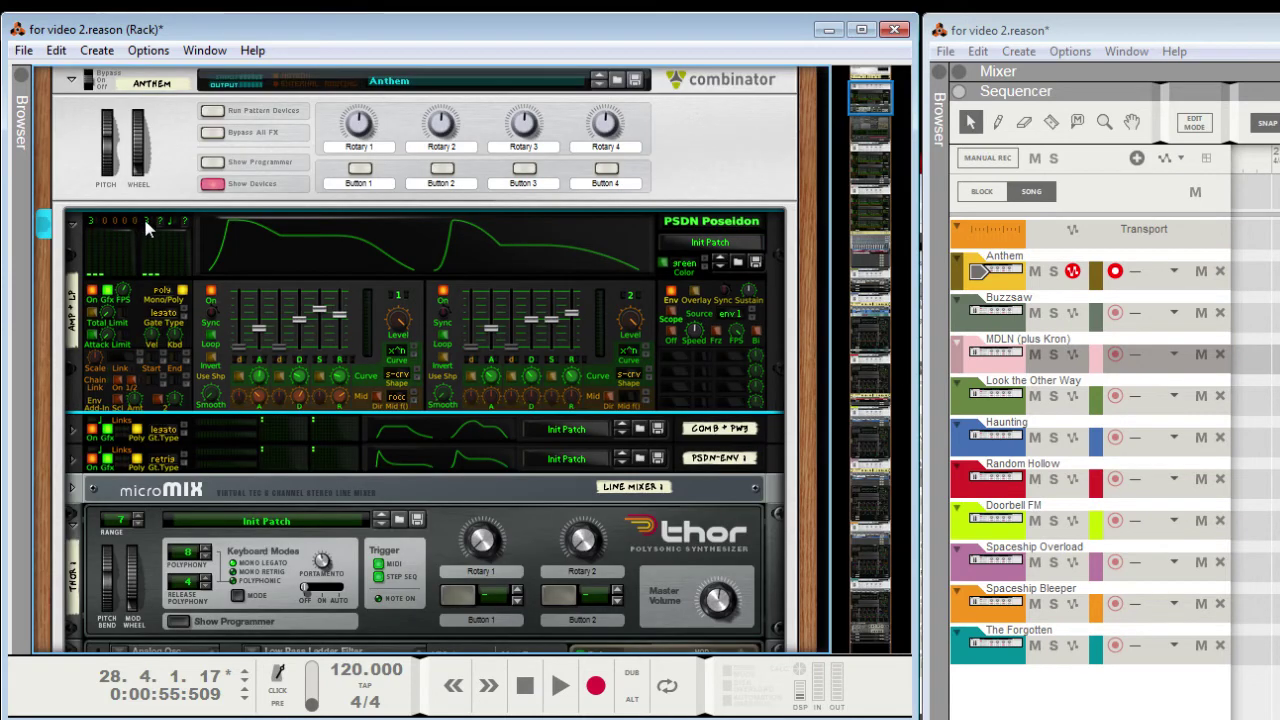
{"action": "key", "text": "Tab"}
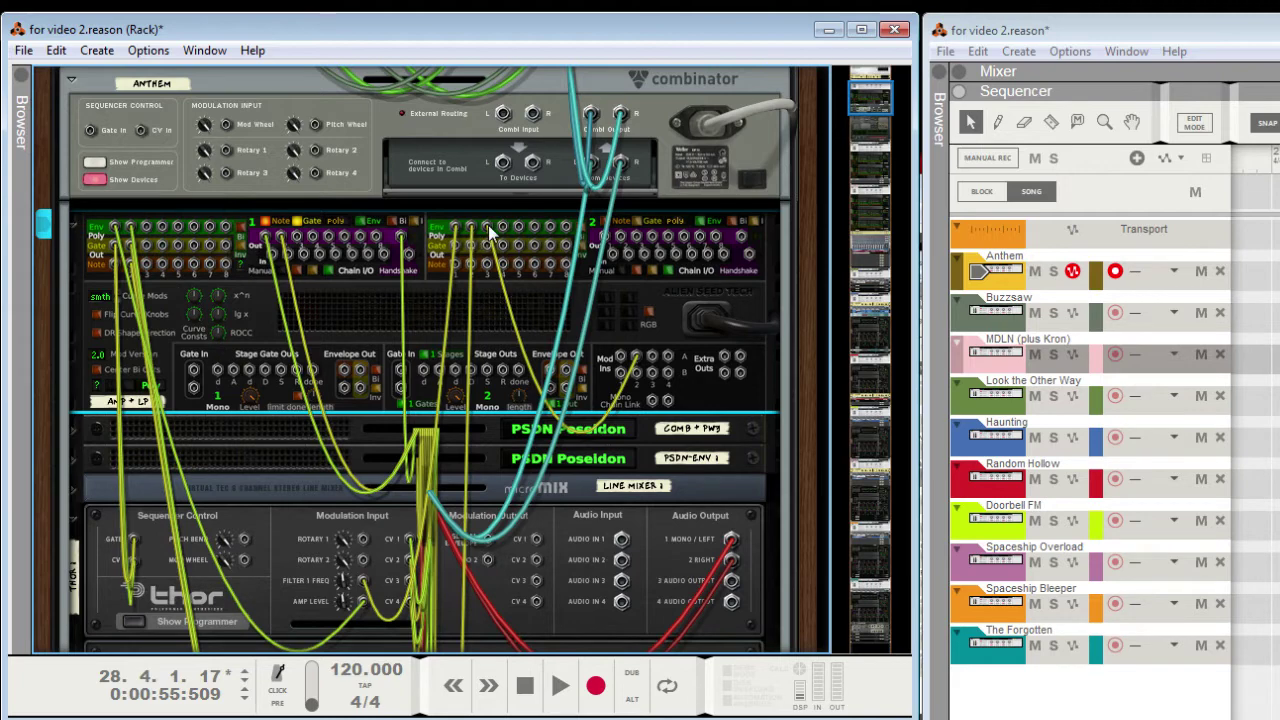
{"action": "key", "text": "Tab"}
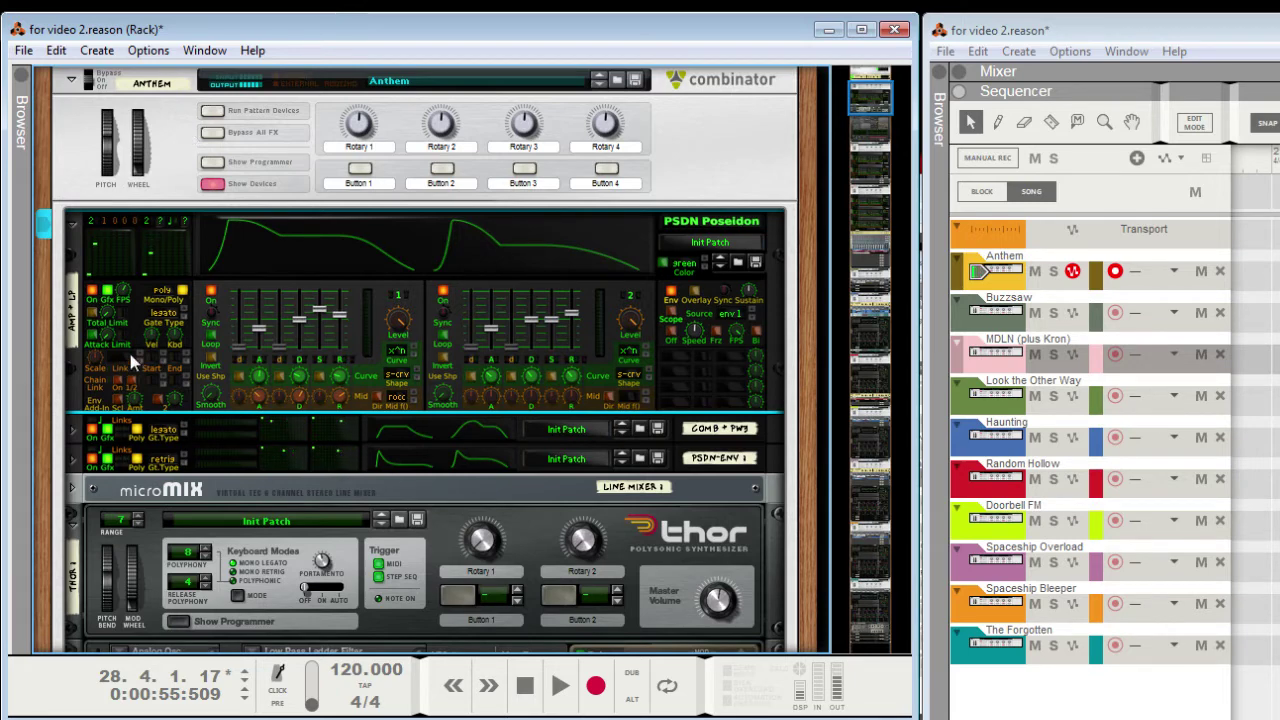
Step: Keep the Anthem Poseidon's gate type at legato and toggle its Mono/Poly voice mode
{"action": "left_click", "coordinate": [162, 316]}
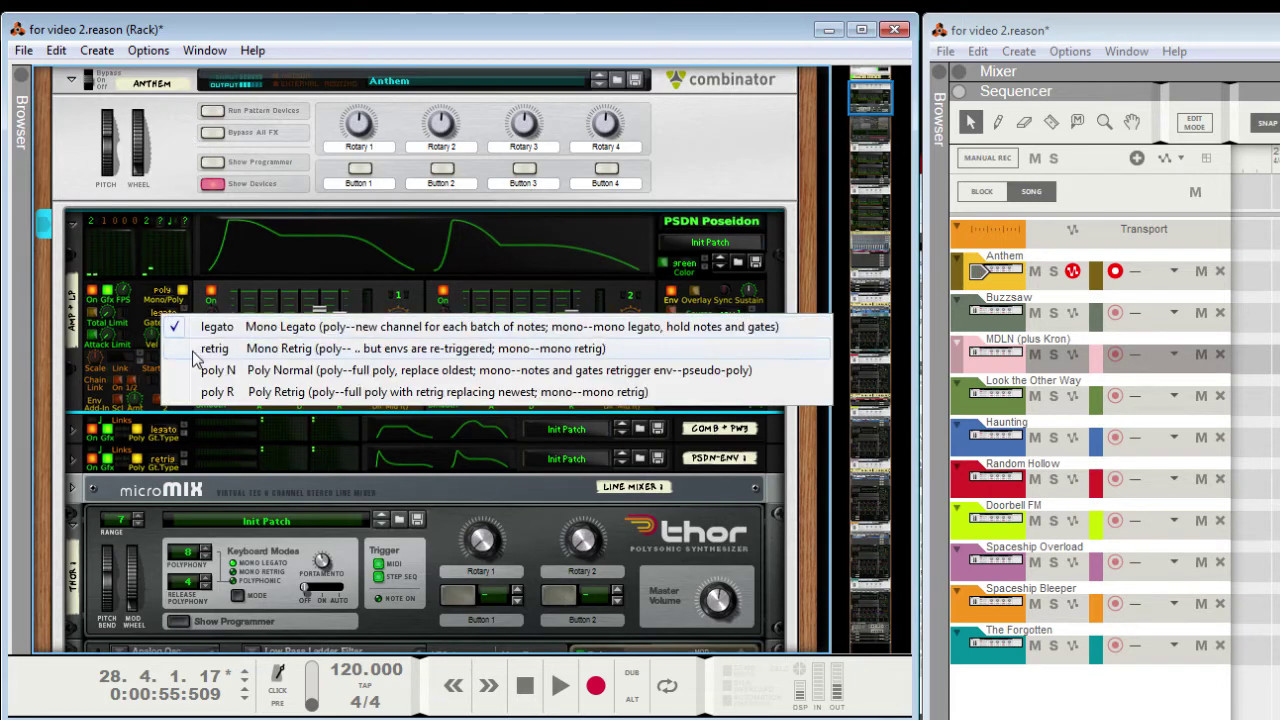
{"action": "left_click", "coordinate": [192, 180]}
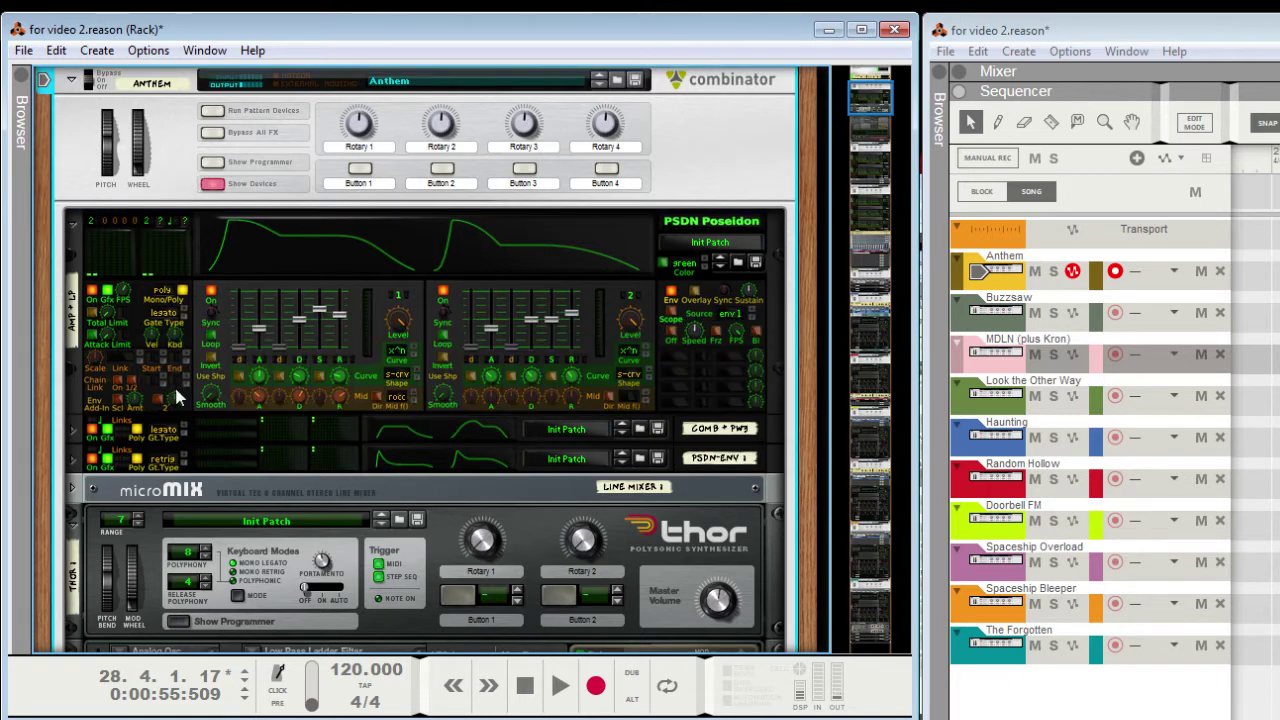
{"action": "left_click", "coordinate": [188, 290]}
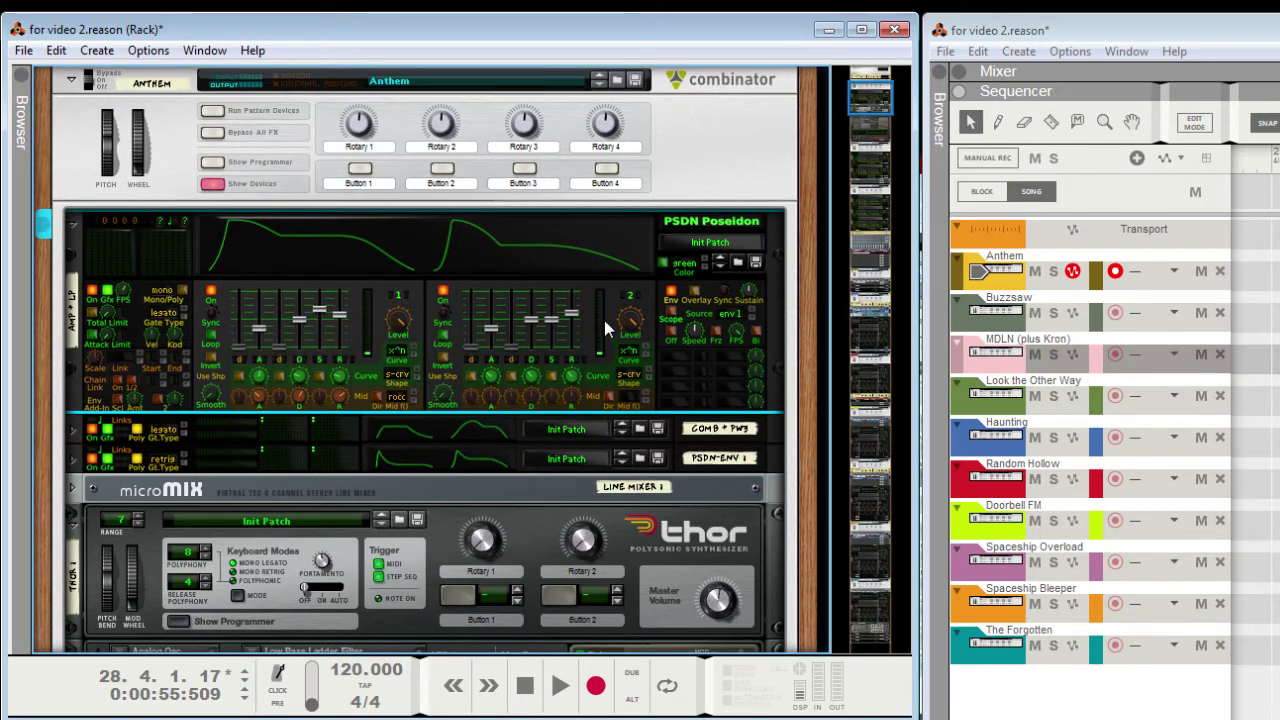
Step: Compare the Anthem Combinator's rear cabling with its front panels
{"action": "key", "text": "Tab"}
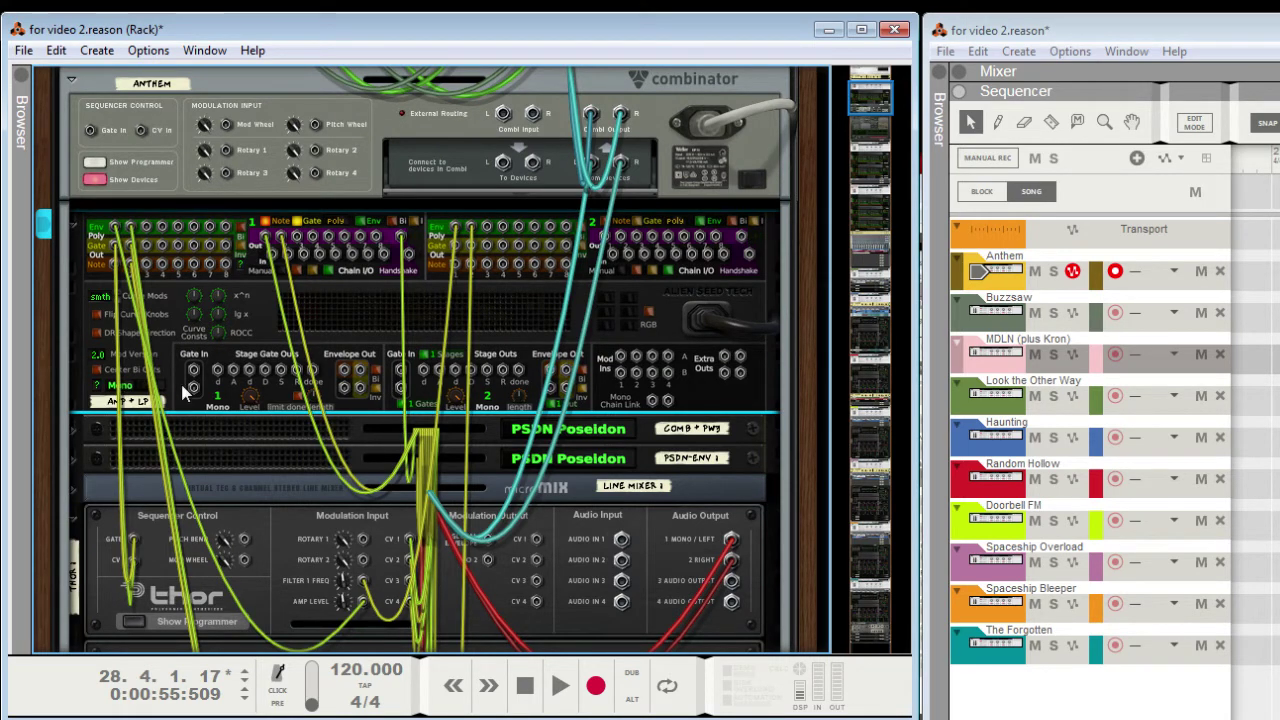
{"action": "key", "text": "Tab"}
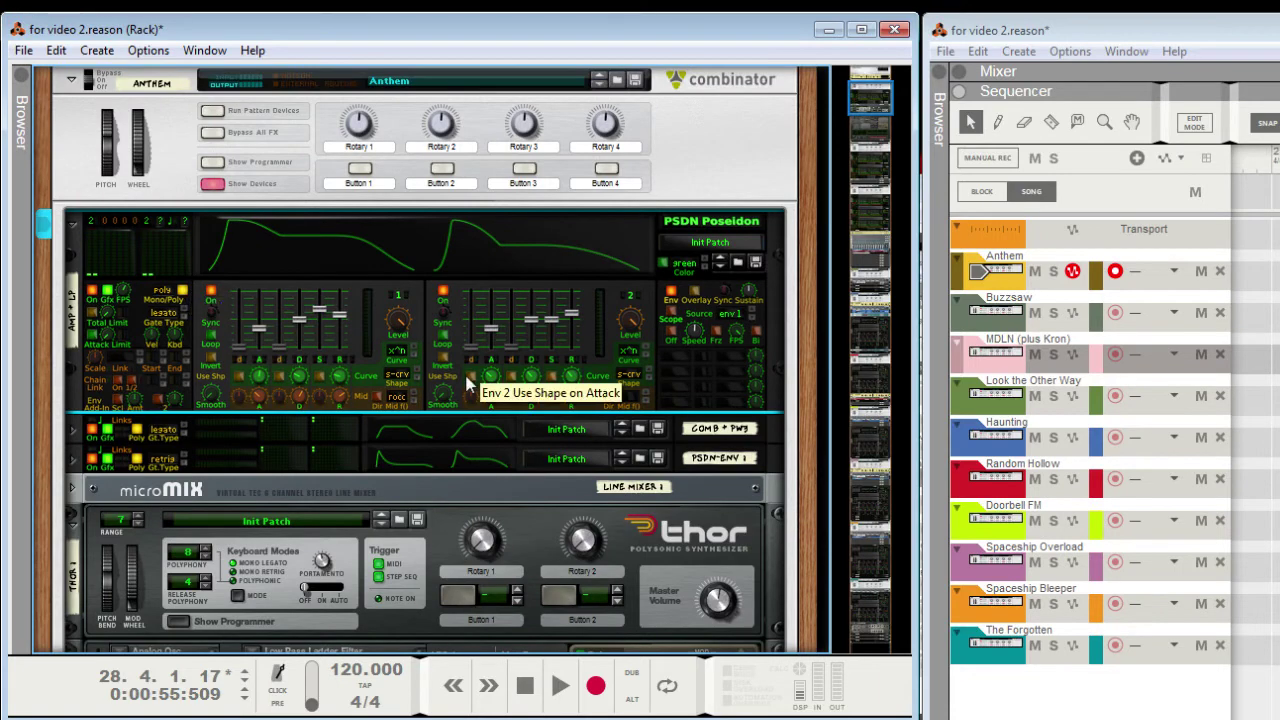
{"action": "key", "text": "Tab"}
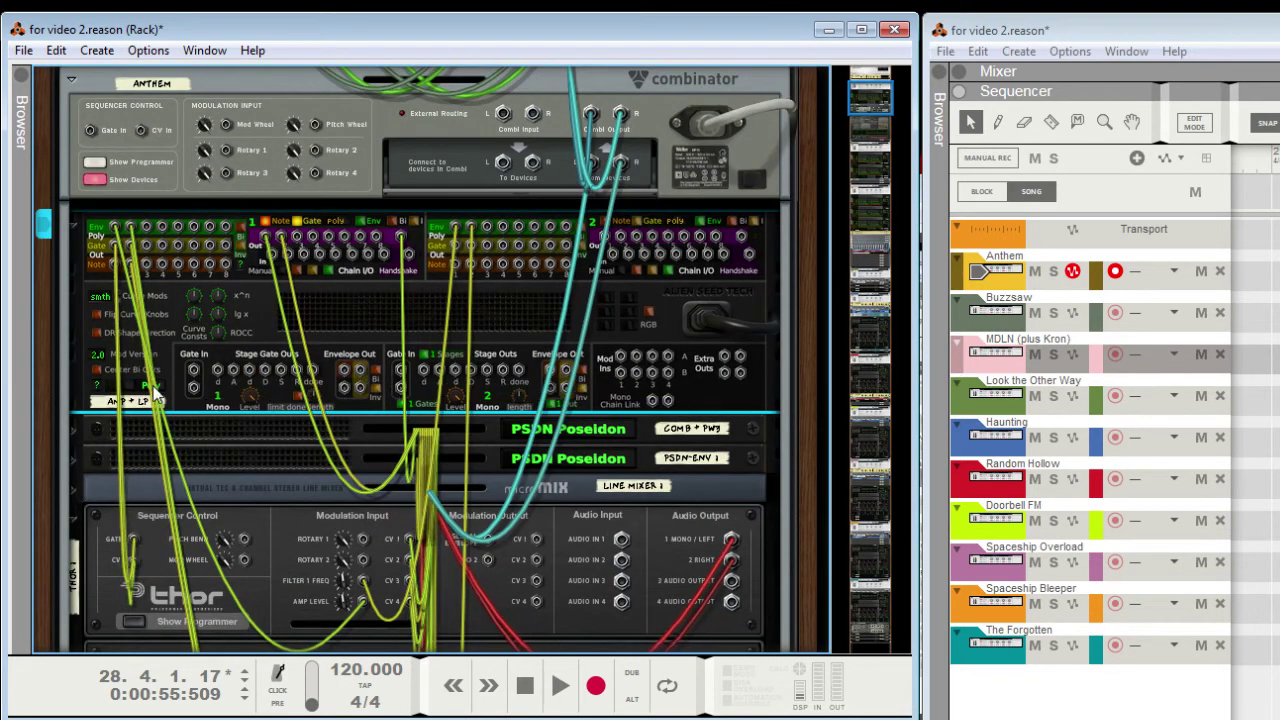
{"action": "key", "text": "Tab"}
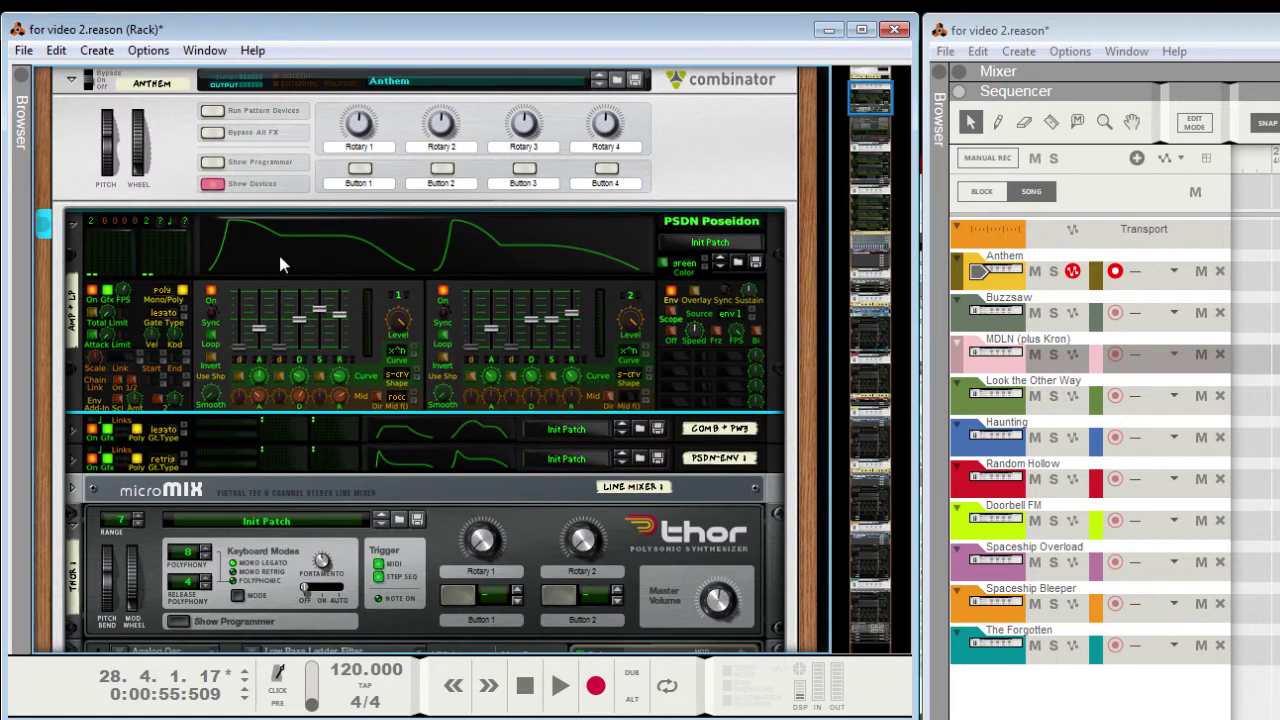
Step: Toggle the Poseidon envelope overlay on and off, then record-arm the Buzzsaw track
{"action": "left_click", "coordinate": [696, 292]}
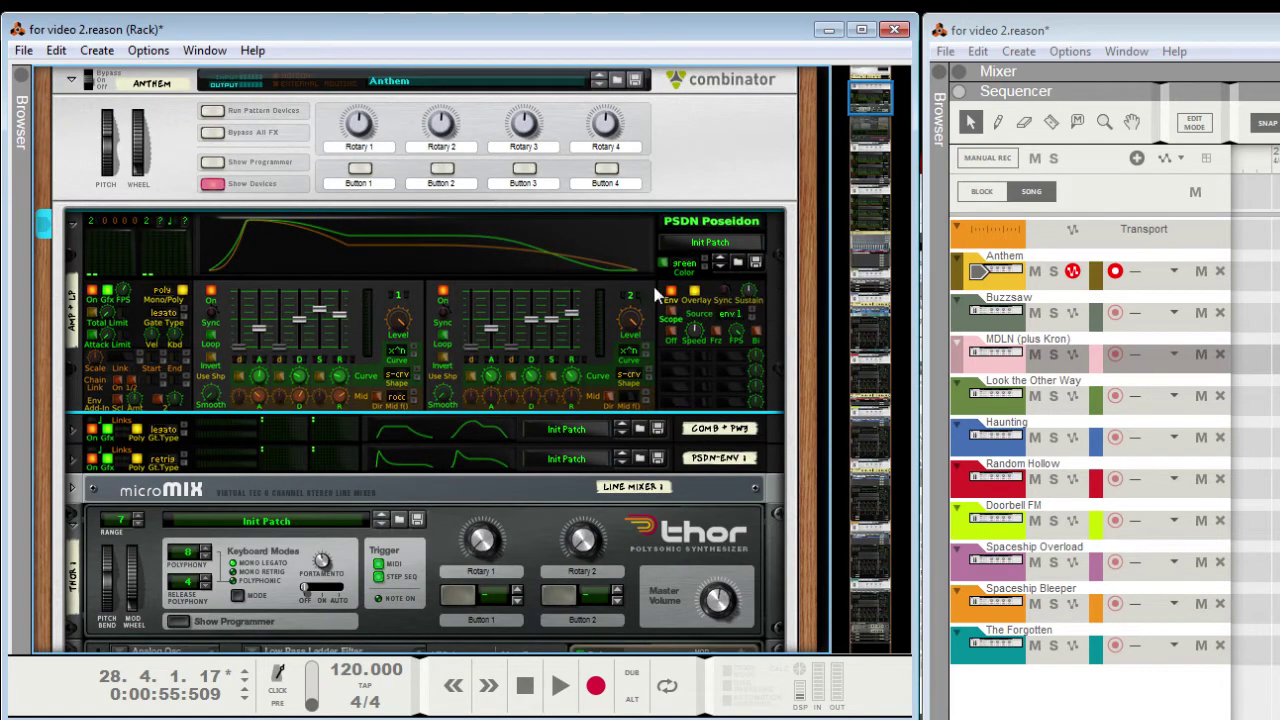
{"action": "left_click", "coordinate": [694, 291]}
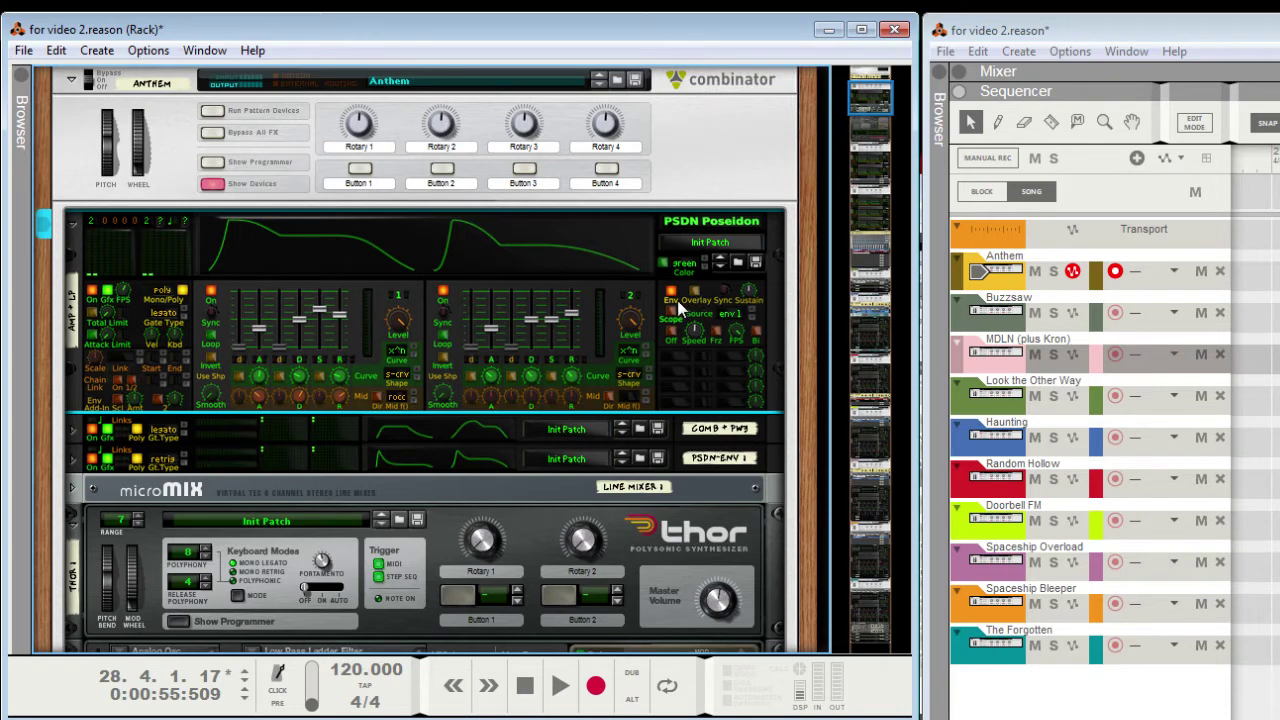
{"action": "left_click", "coordinate": [1112, 314]}
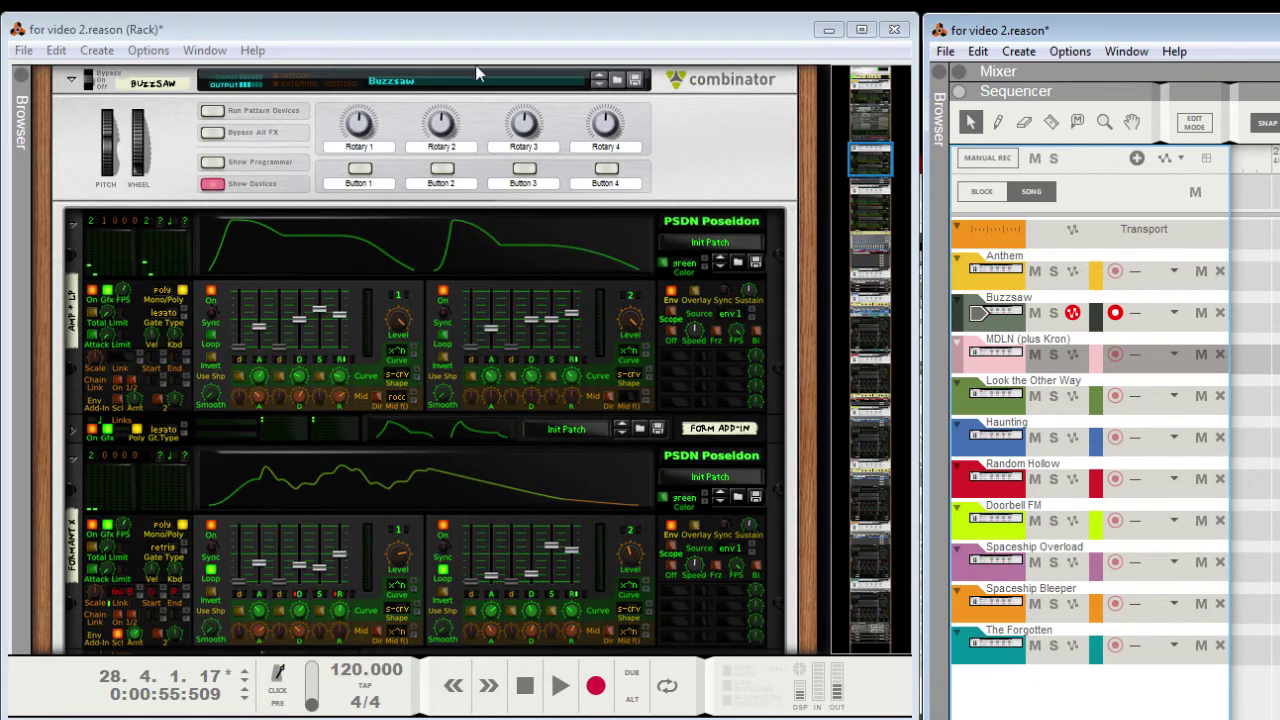
{"action": "left_click", "coordinate": [436, 243]}
{"action": "scroll", "coordinate": [436, 243], "scroll_direction": "down", "scroll_amount": 5}
{"action": "scroll", "coordinate": [400, 460], "scroll_direction": "down", "scroll_amount": 2}
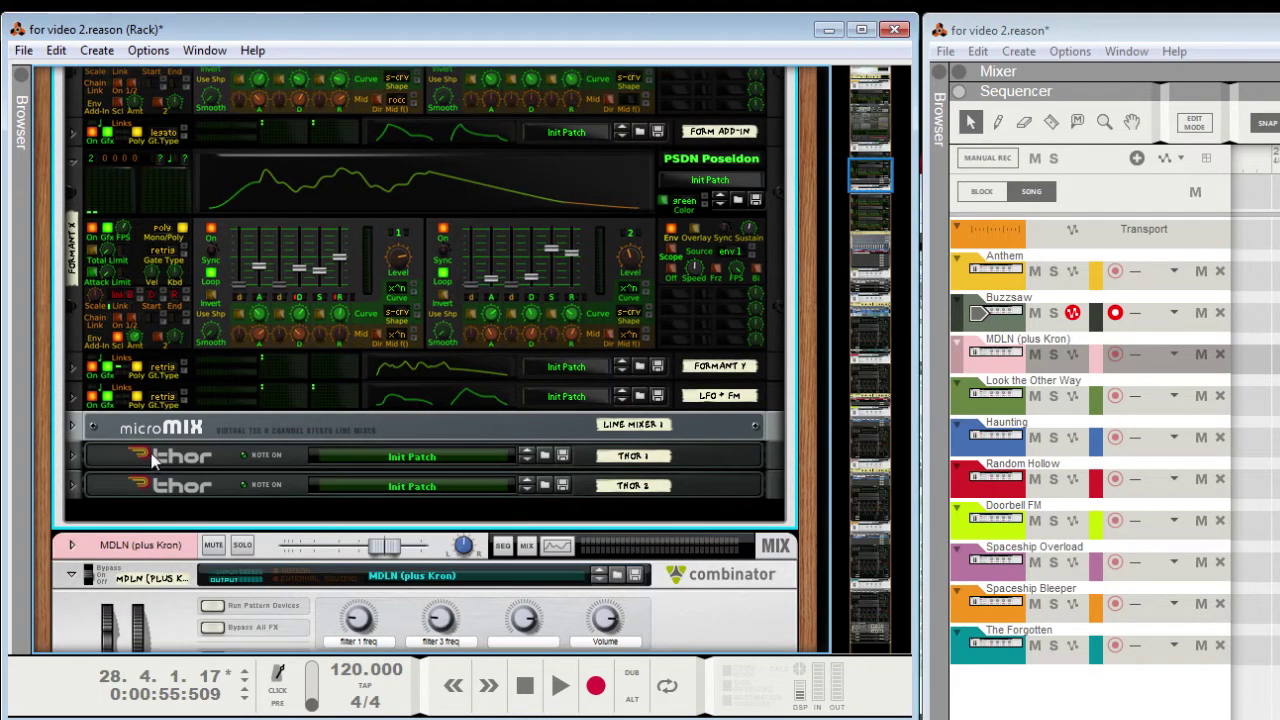
{"action": "scroll", "coordinate": [200, 428], "scroll_direction": "down", "scroll_amount": 10}
{"action": "key", "text": "Tab"}
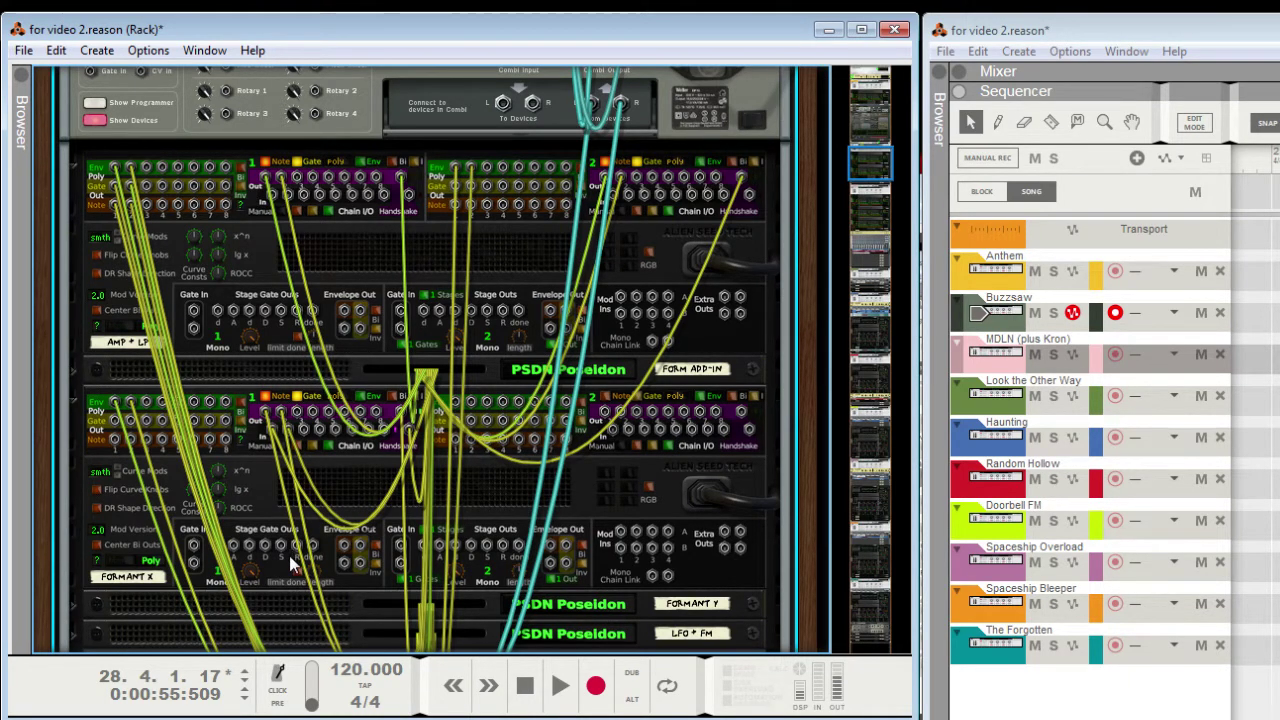
{"action": "key", "text": "Tab"}
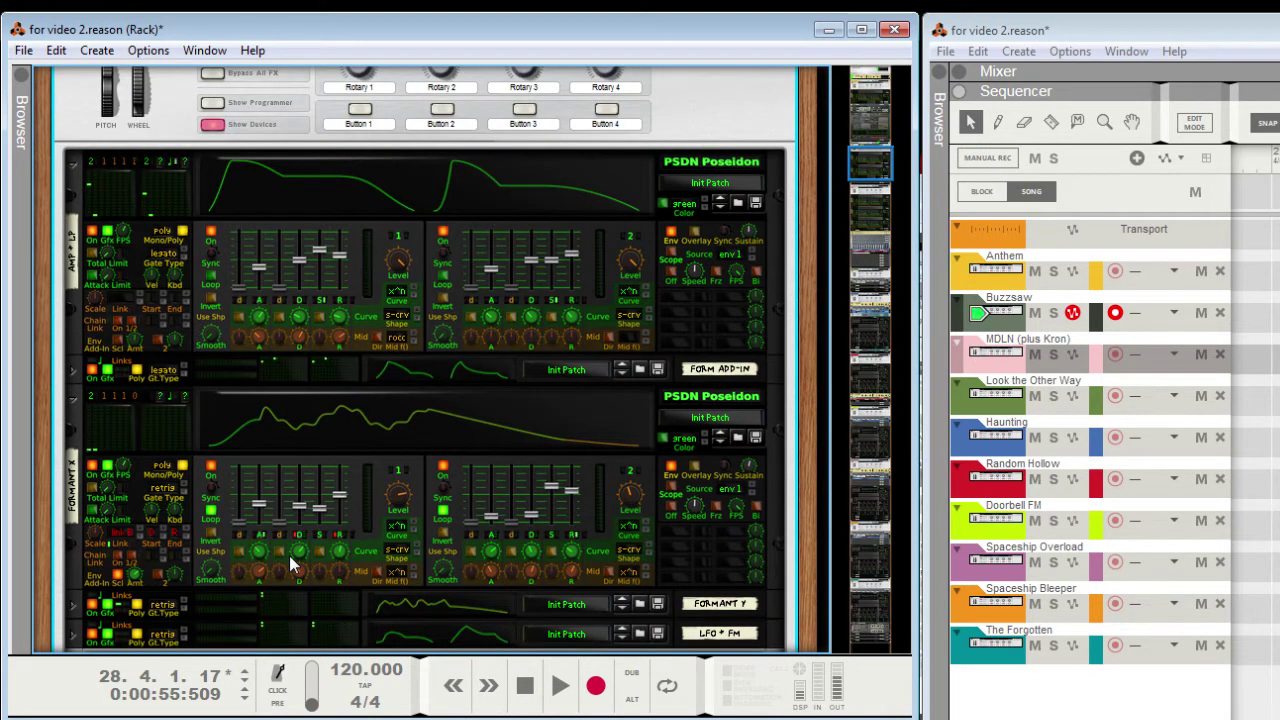
{"action": "scroll", "coordinate": [289, 555], "scroll_direction": "down", "scroll_amount": 5}
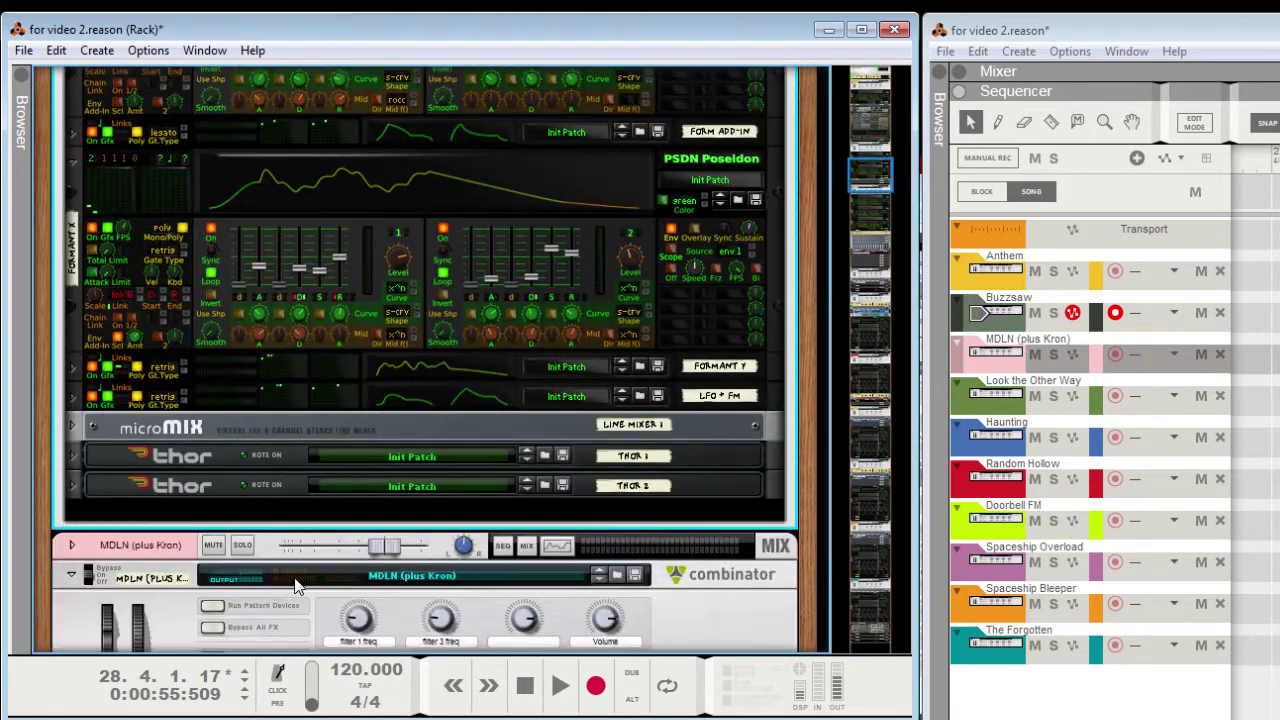
{"action": "scroll", "coordinate": [294, 585], "scroll_direction": "up", "scroll_amount": 2}
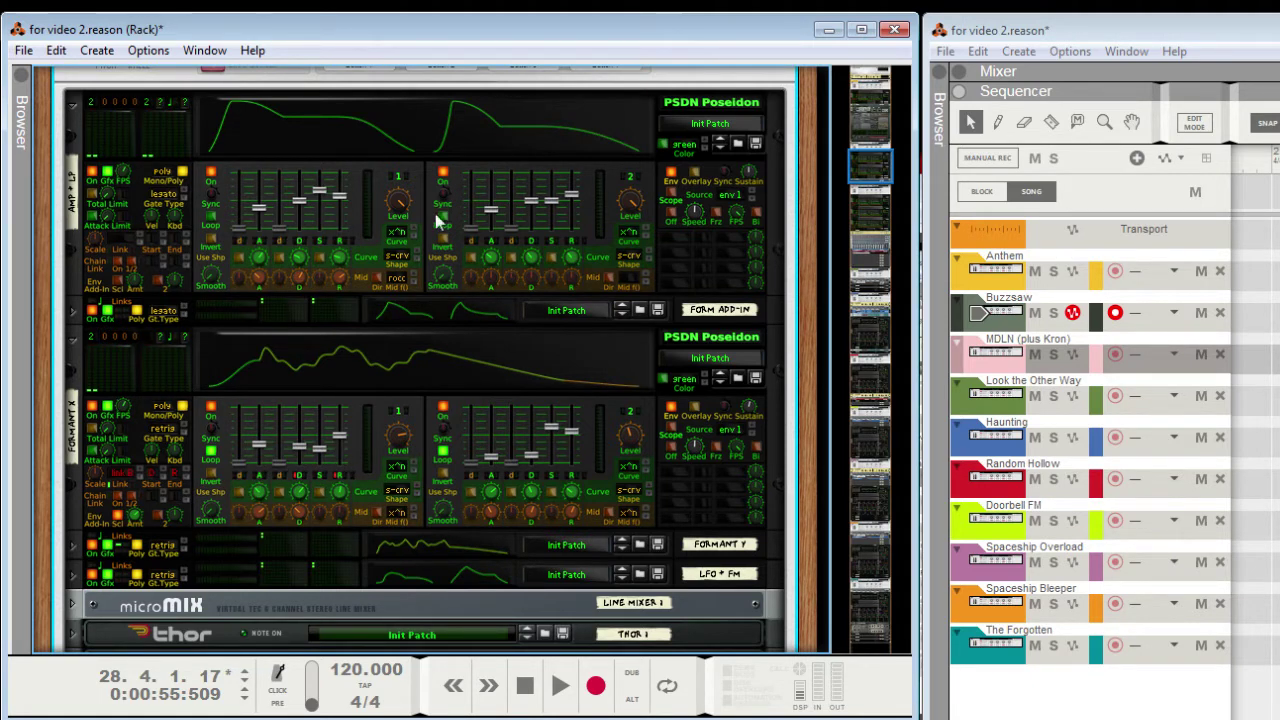
Step: Raise the second Buzzsaw Poseidon's scope sustain from 3.24 s to 11.7 s
{"action": "left_click", "coordinate": [751, 409]}
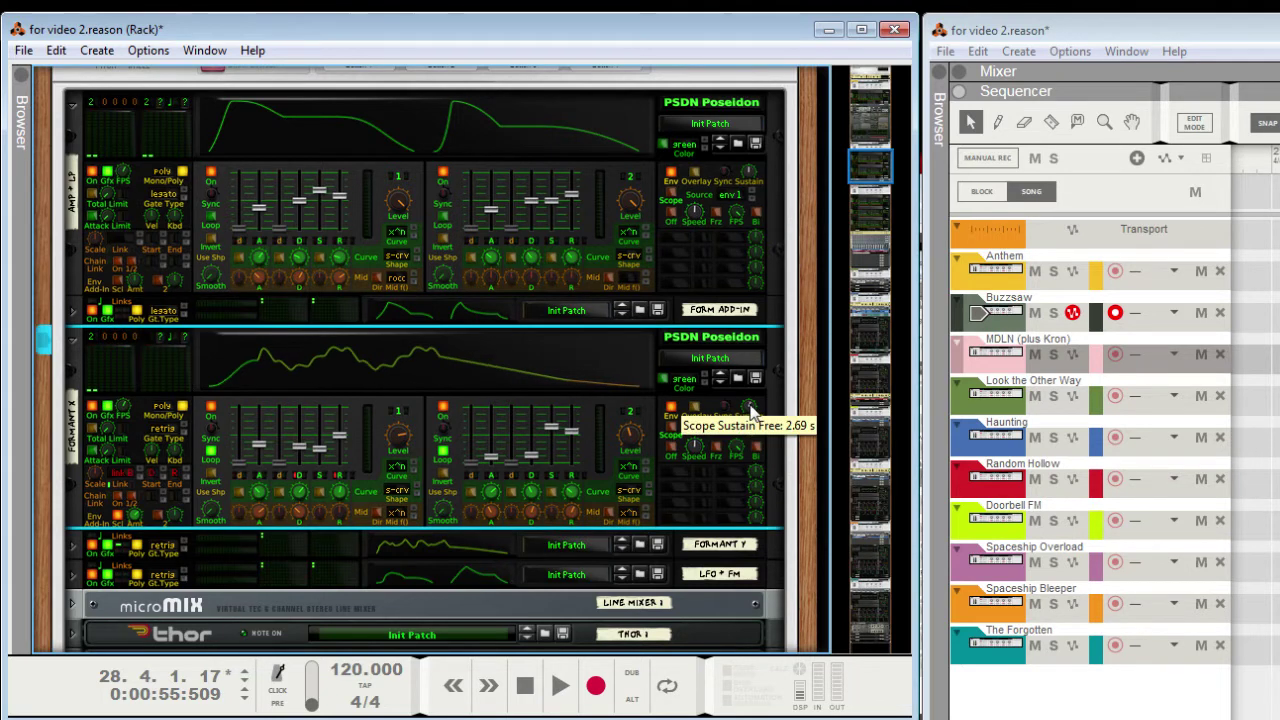
{"action": "mouse_move", "coordinate": [751, 409]}
{"action": "left_mouse_down"}
{"action": "mouse_move", "coordinate": [756, 398]}
{"action": "mouse_move", "coordinate": [758, 424]}
{"action": "left_mouse_up"}
{"action": "left_click", "coordinate": [478, 323]}
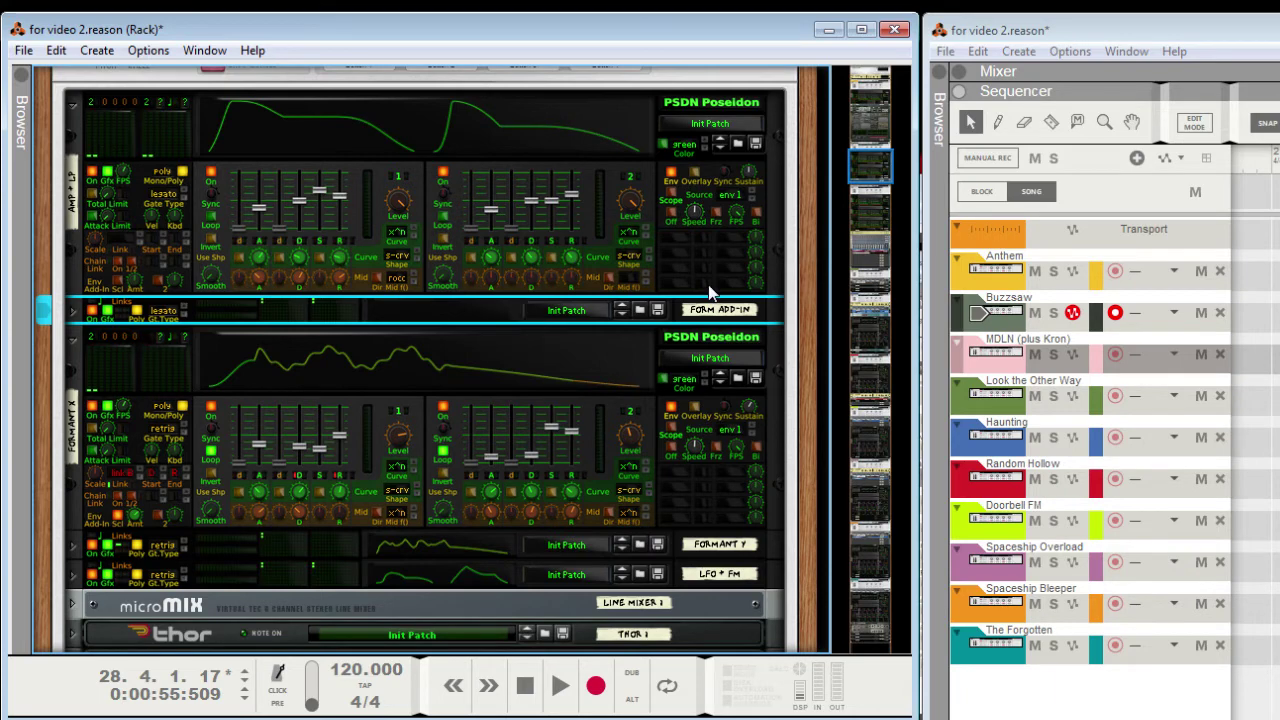
{"action": "left_click", "coordinate": [58, 50]}
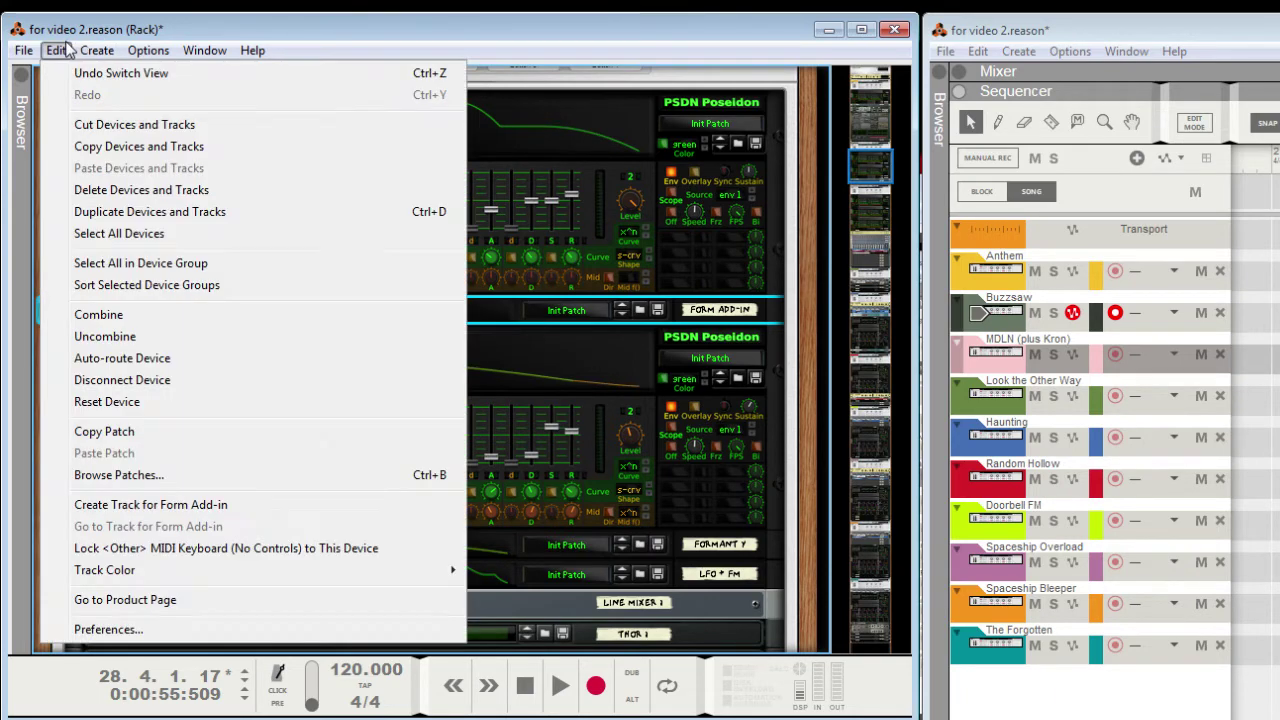
{"action": "left_click", "coordinate": [64, 50]}
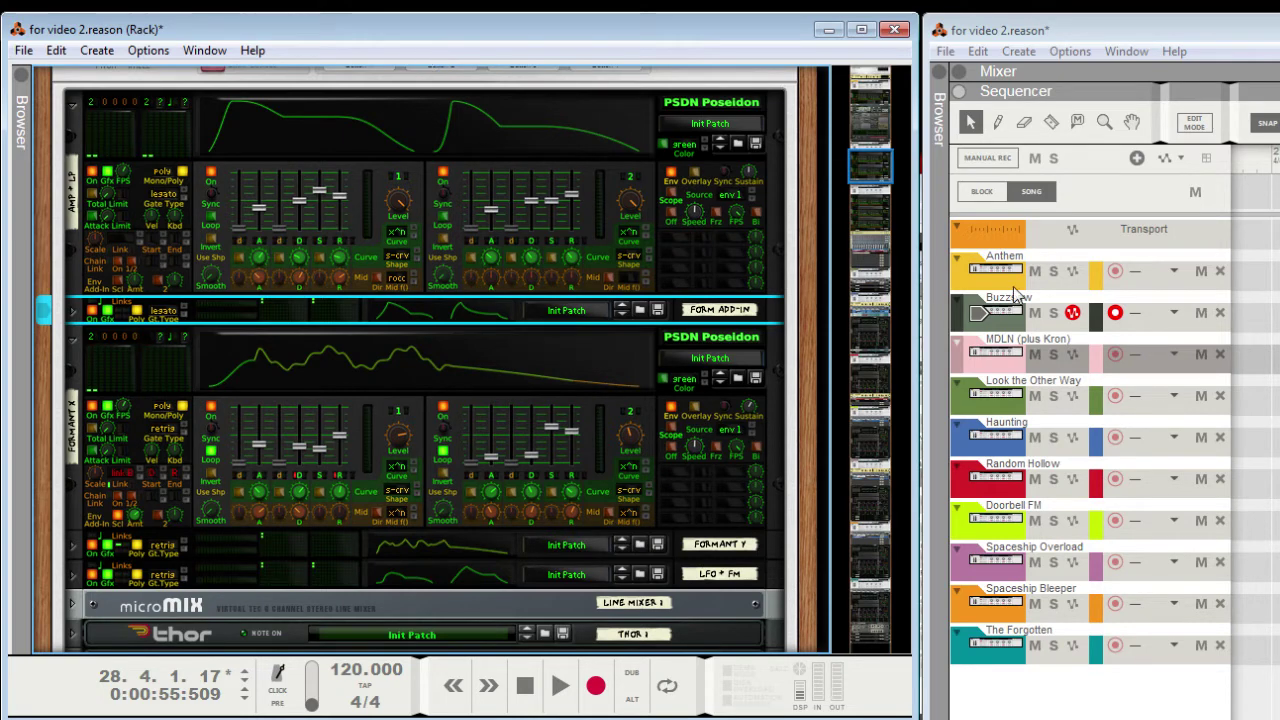
Step: Record-arm MDLN (plus Kron), select its Combinator and scroll down to the Poseidons
{"action": "left_click", "coordinate": [1119, 345]}
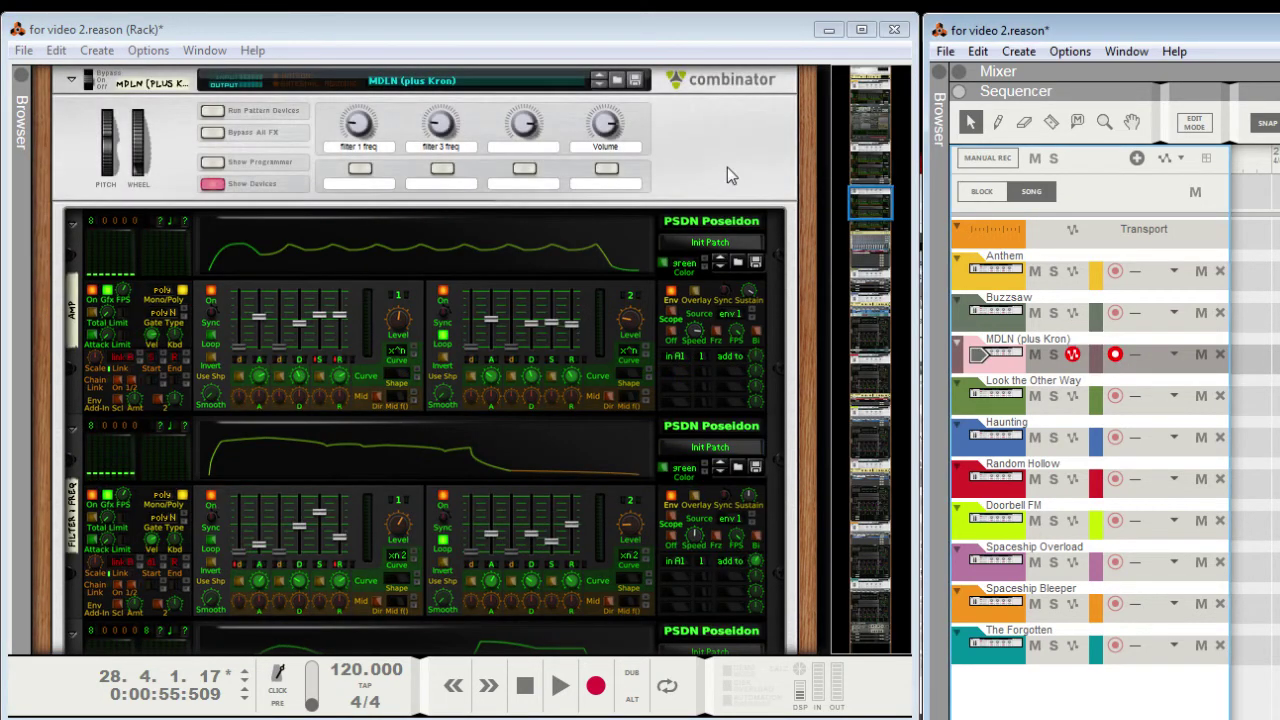
{"action": "left_click", "coordinate": [729, 165]}
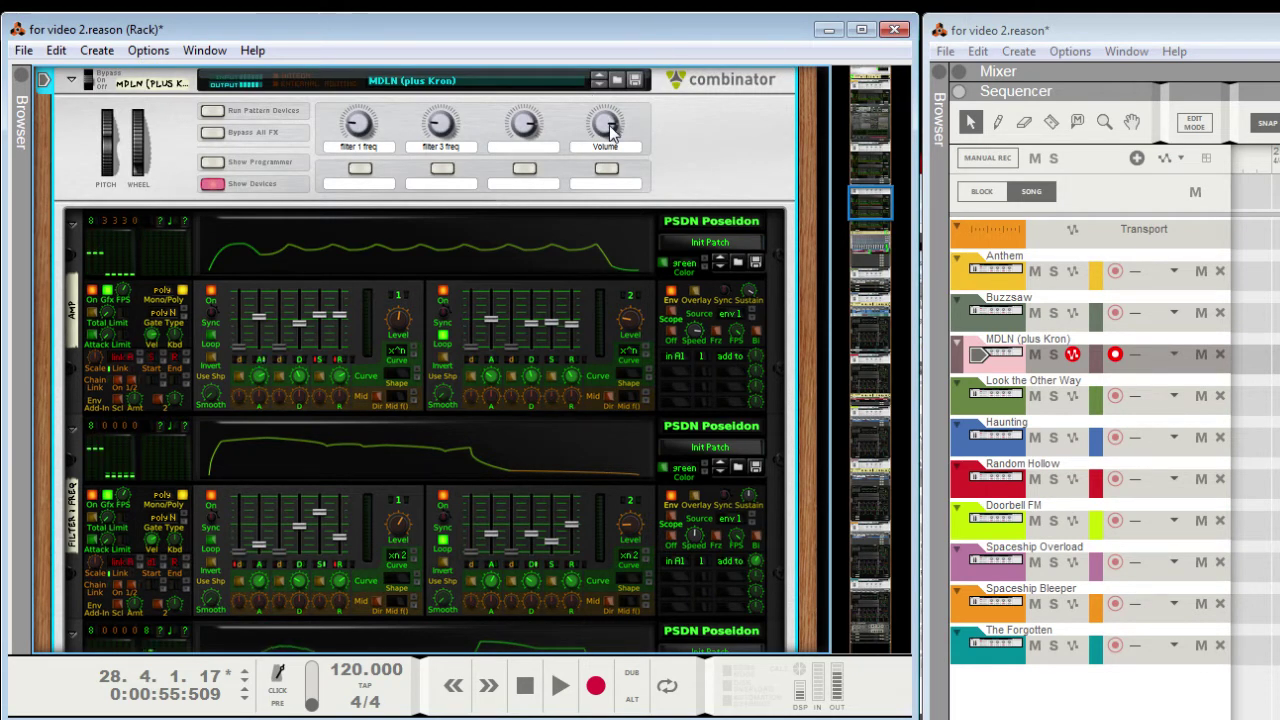
{"action": "scroll", "coordinate": [457, 340], "scroll_direction": "down", "scroll_amount": 5}
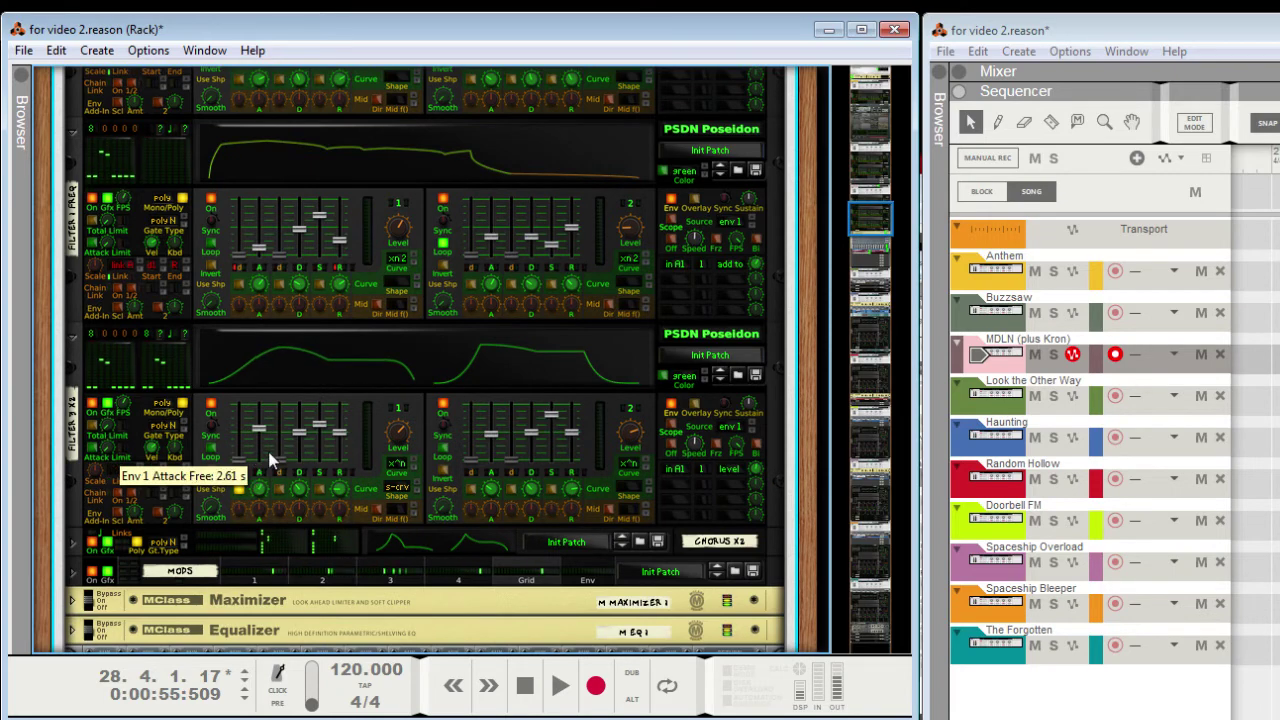
Step: Check the top Poseidon's poly mode choices and switch it to mono, then back to poly
{"action": "scroll", "coordinate": [344, 424], "scroll_direction": "up", "scroll_amount": 5}
{"action": "left_click", "coordinate": [176, 258]}
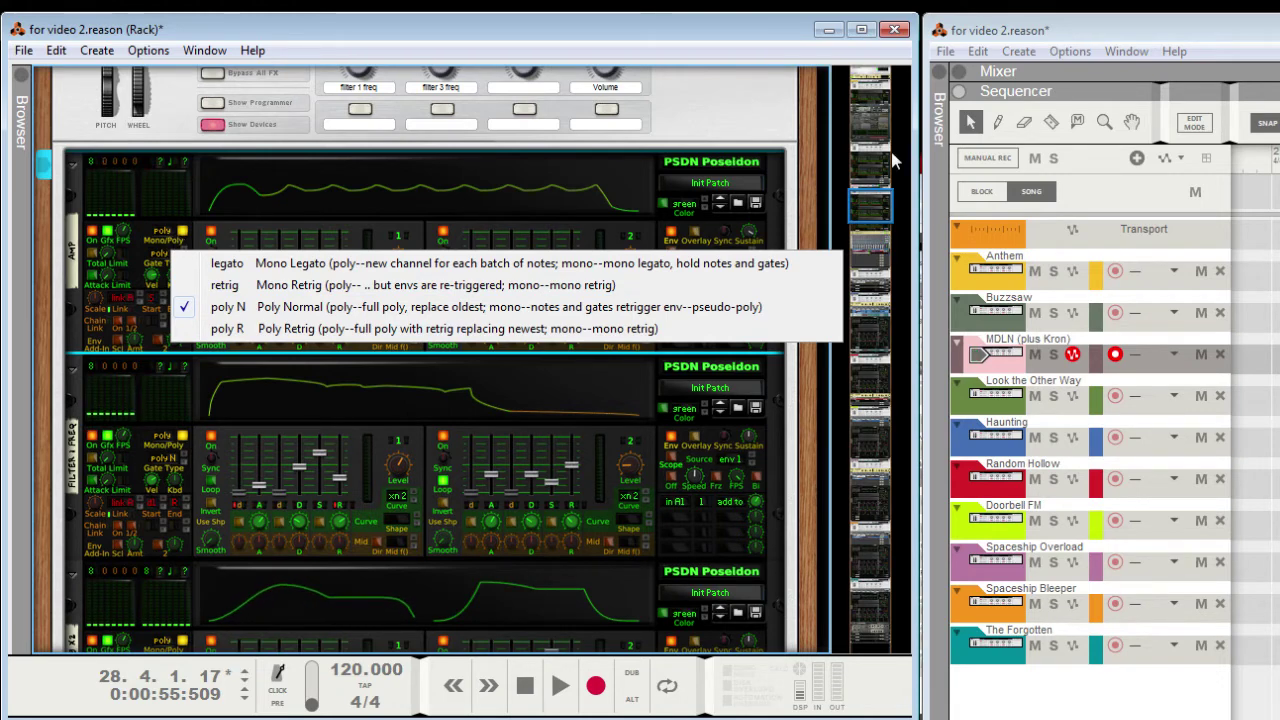
{"action": "left_click", "coordinate": [743, 97]}
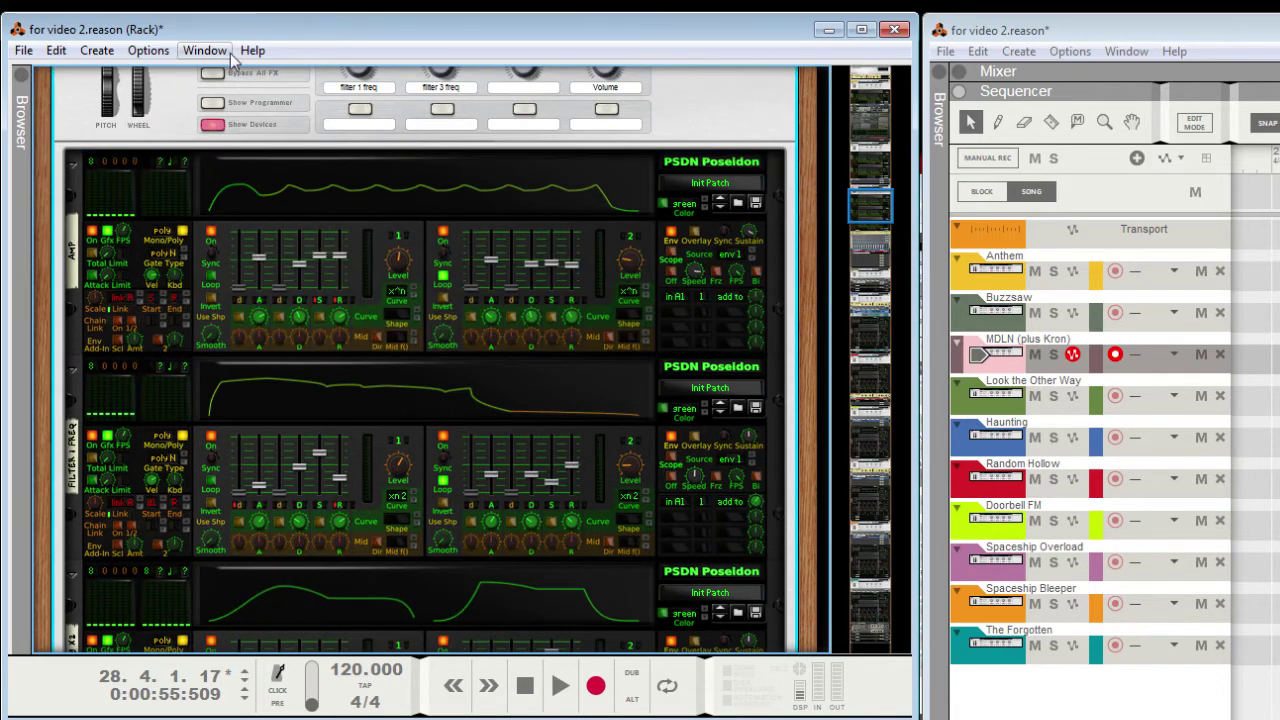
{"action": "left_click", "coordinate": [180, 231]}
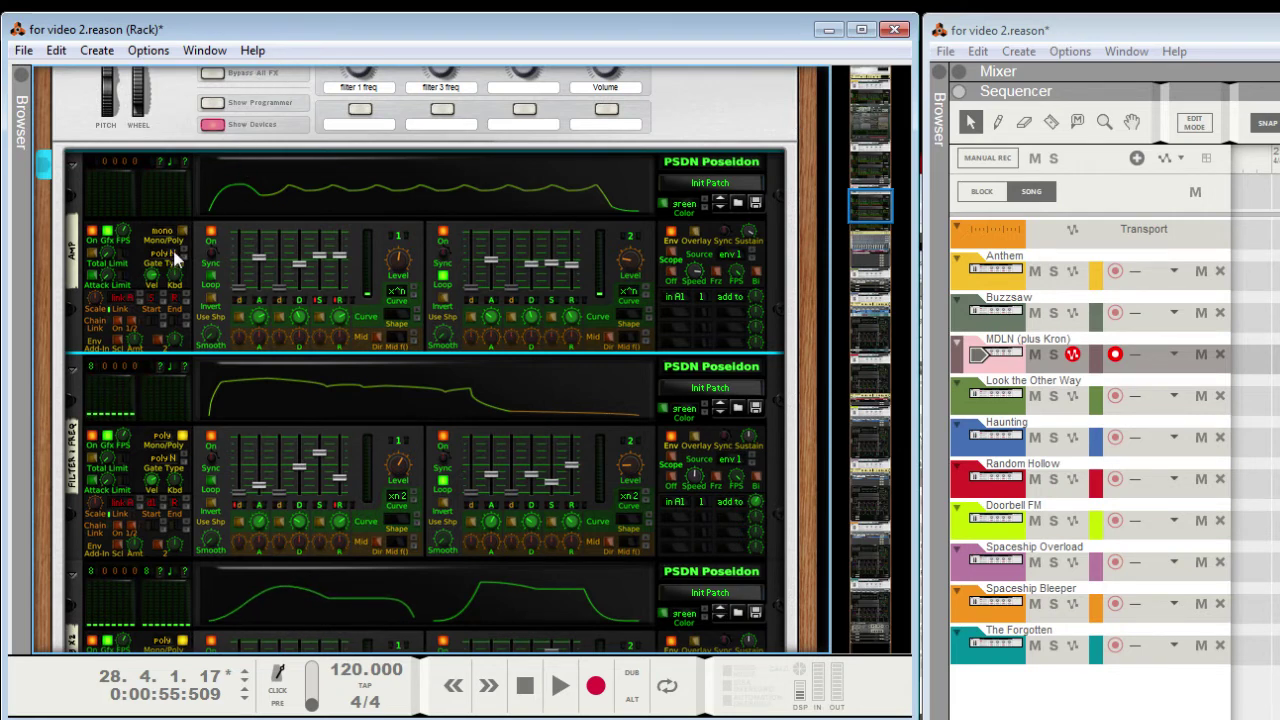
{"action": "left_click", "coordinate": [183, 232]}
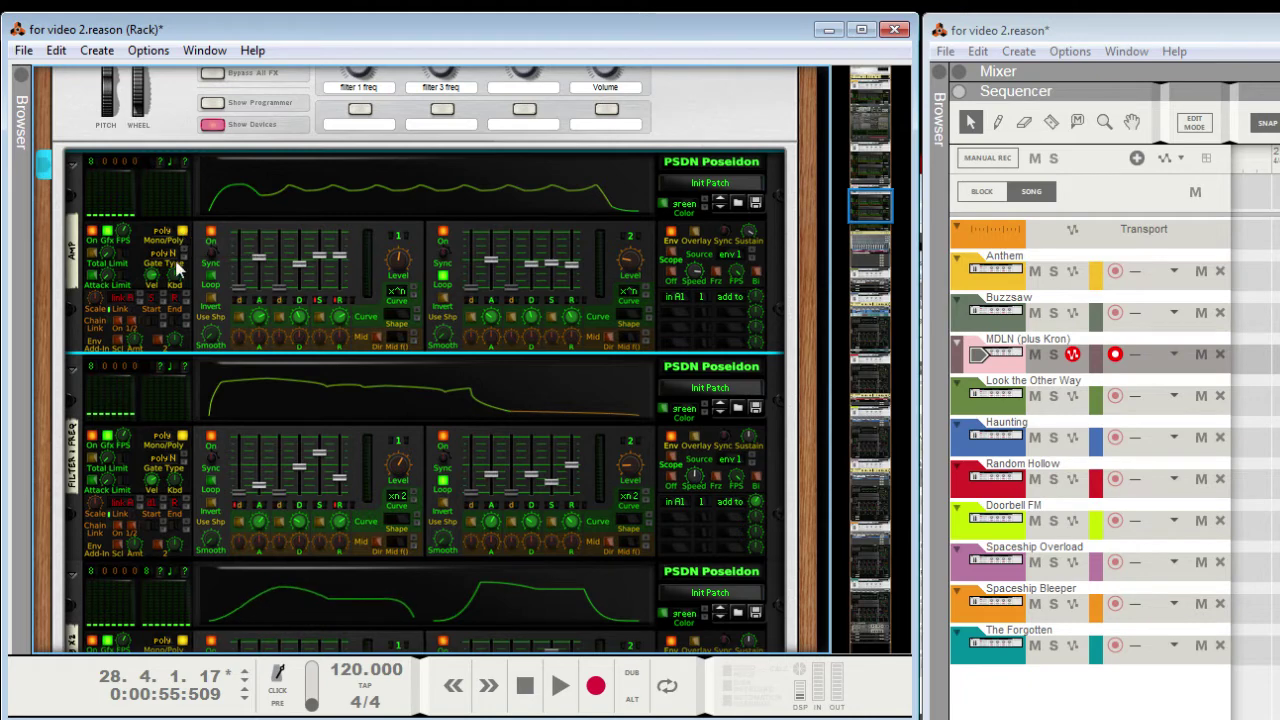
Step: Keep the top Poseidon on Poly N and record-arm the Look the Other Way track
{"action": "left_click", "coordinate": [174, 257]}
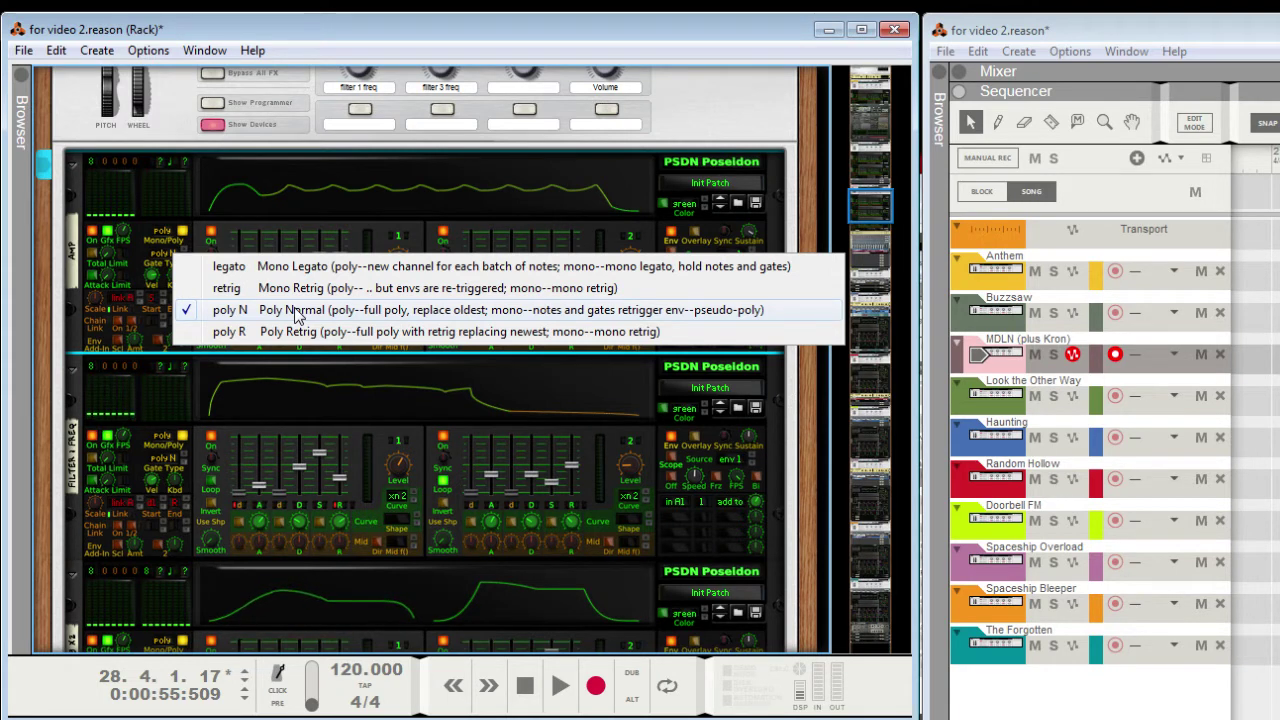
{"action": "left_click", "coordinate": [757, 118]}
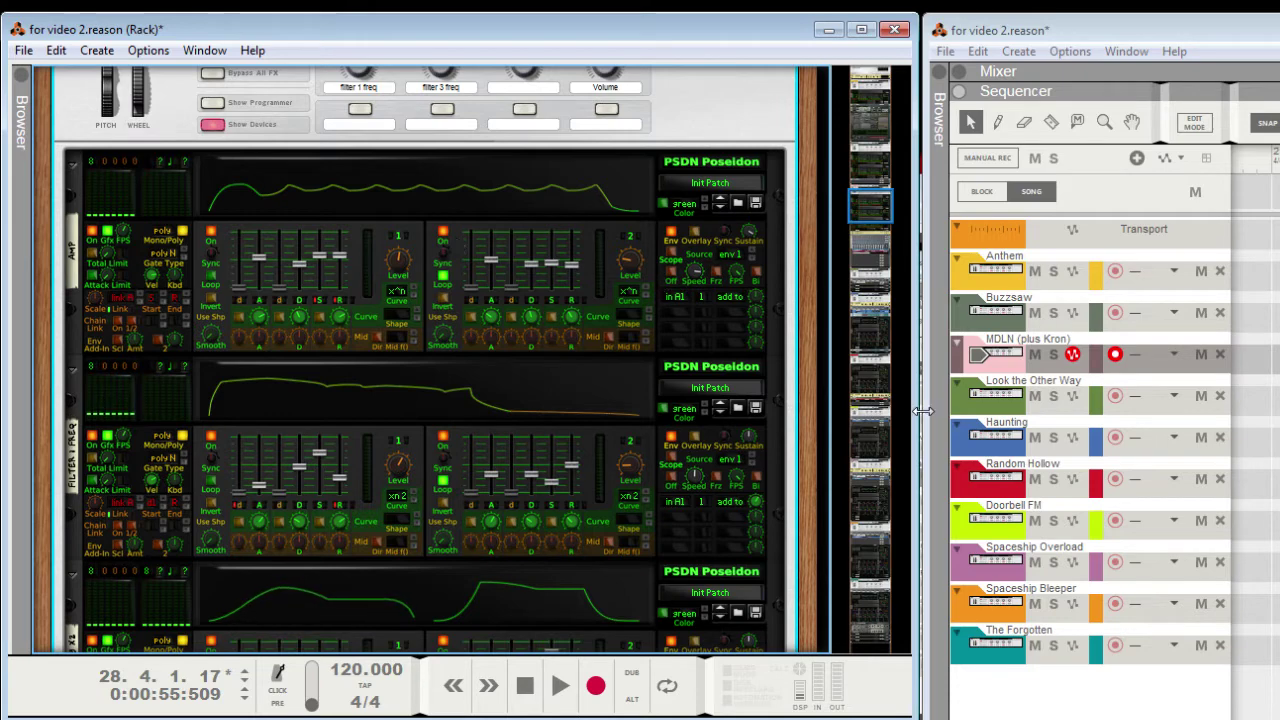
{"action": "left_click", "coordinate": [886, 426]}
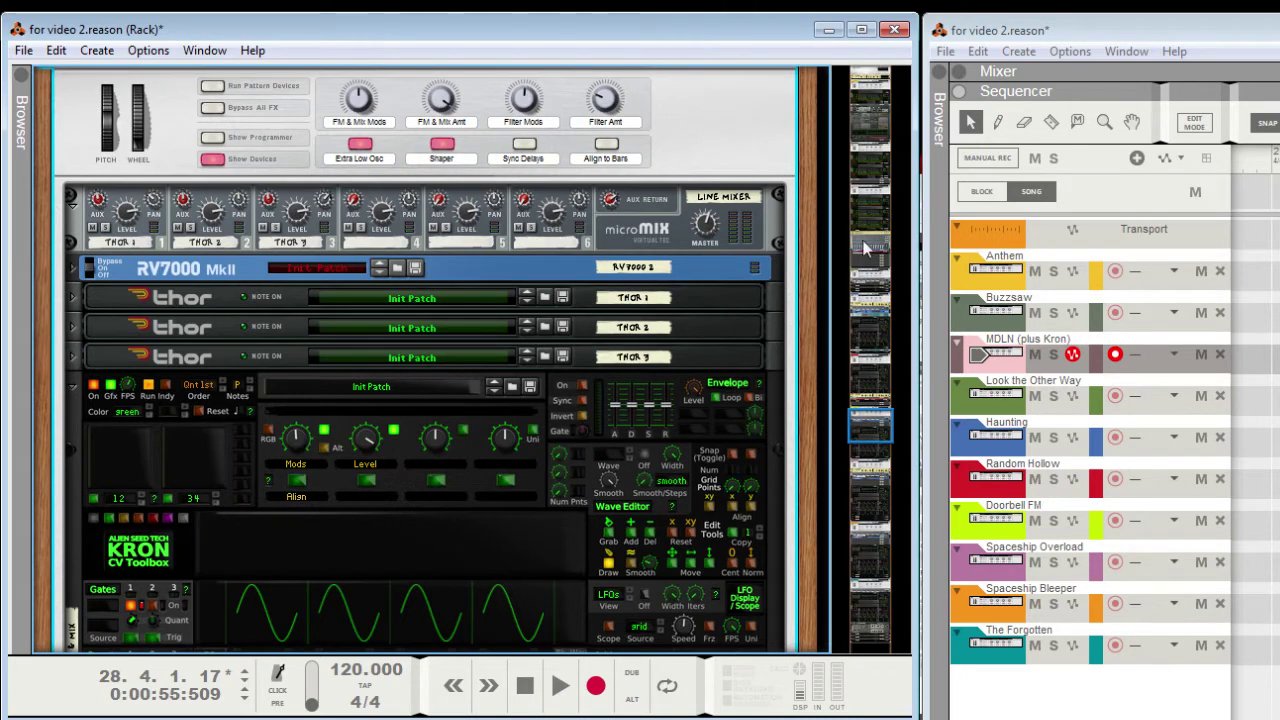
{"action": "left_click", "coordinate": [1120, 400]}
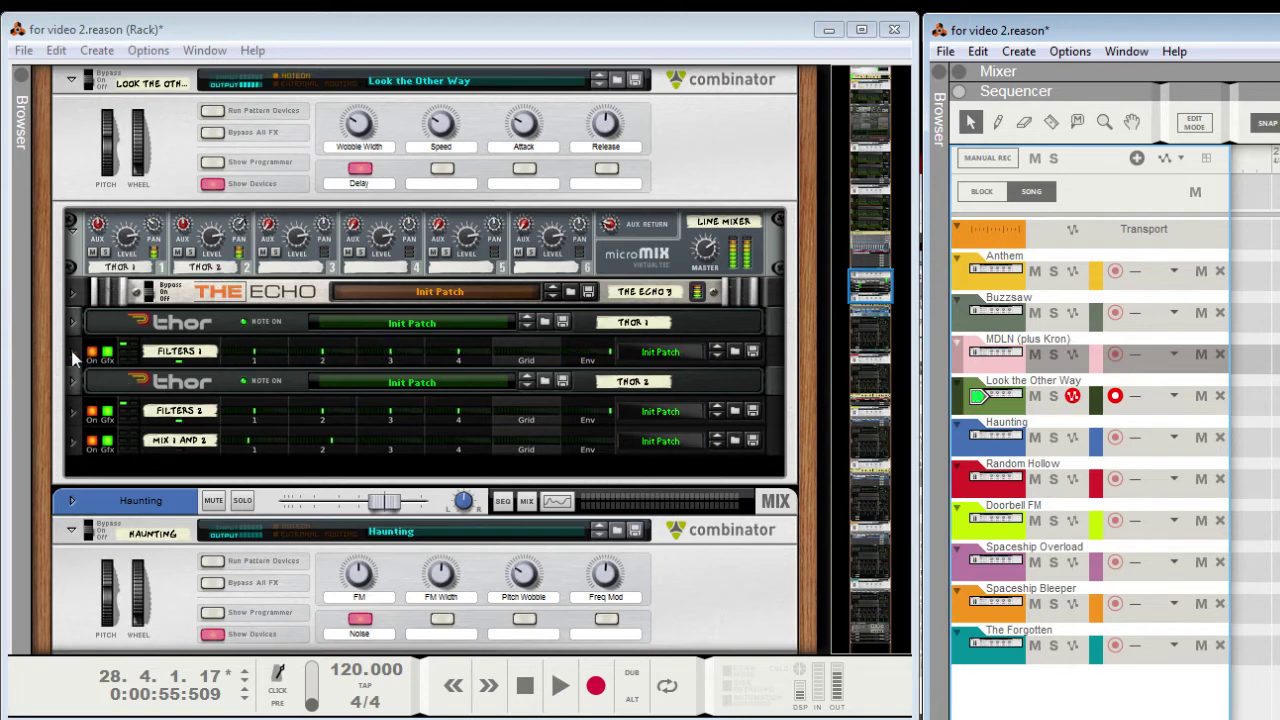
Step: Record-arm Haunting and scroll to its Kron CV Toolbox wave editor and LFOs
{"action": "left_click", "coordinate": [1113, 438]}
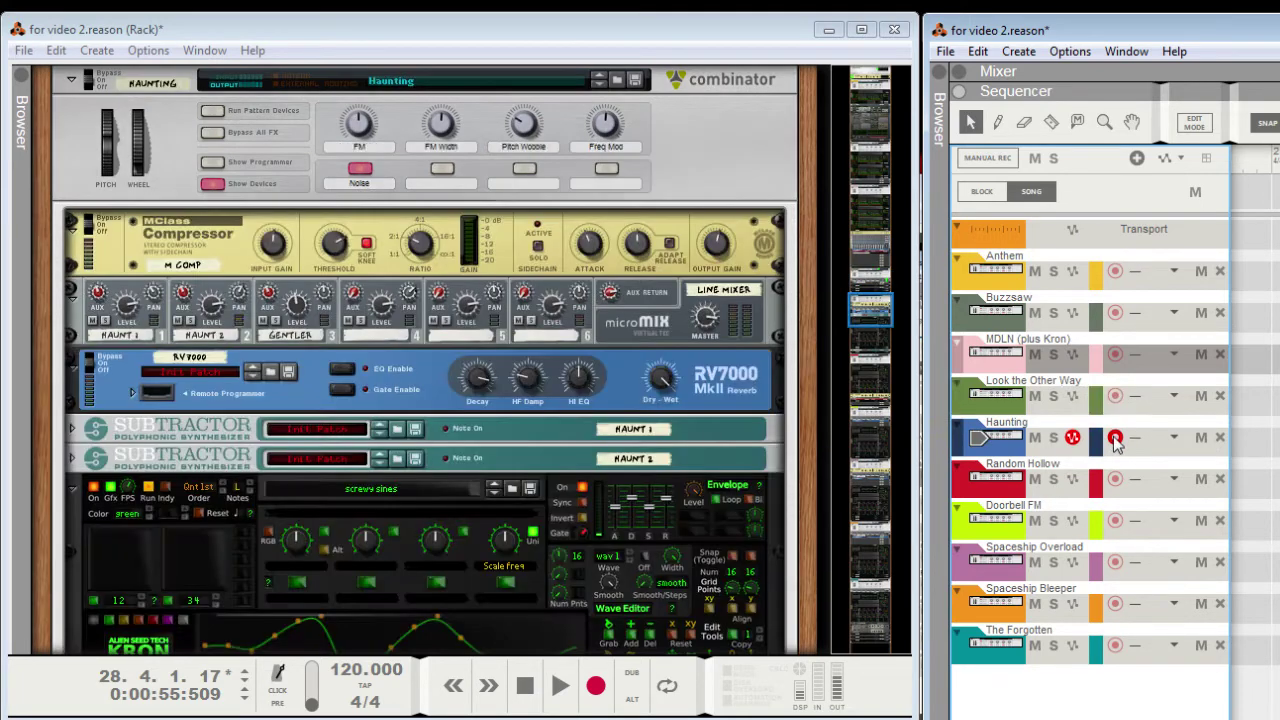
{"action": "scroll", "coordinate": [581, 285], "scroll_direction": "down", "scroll_amount": 6}
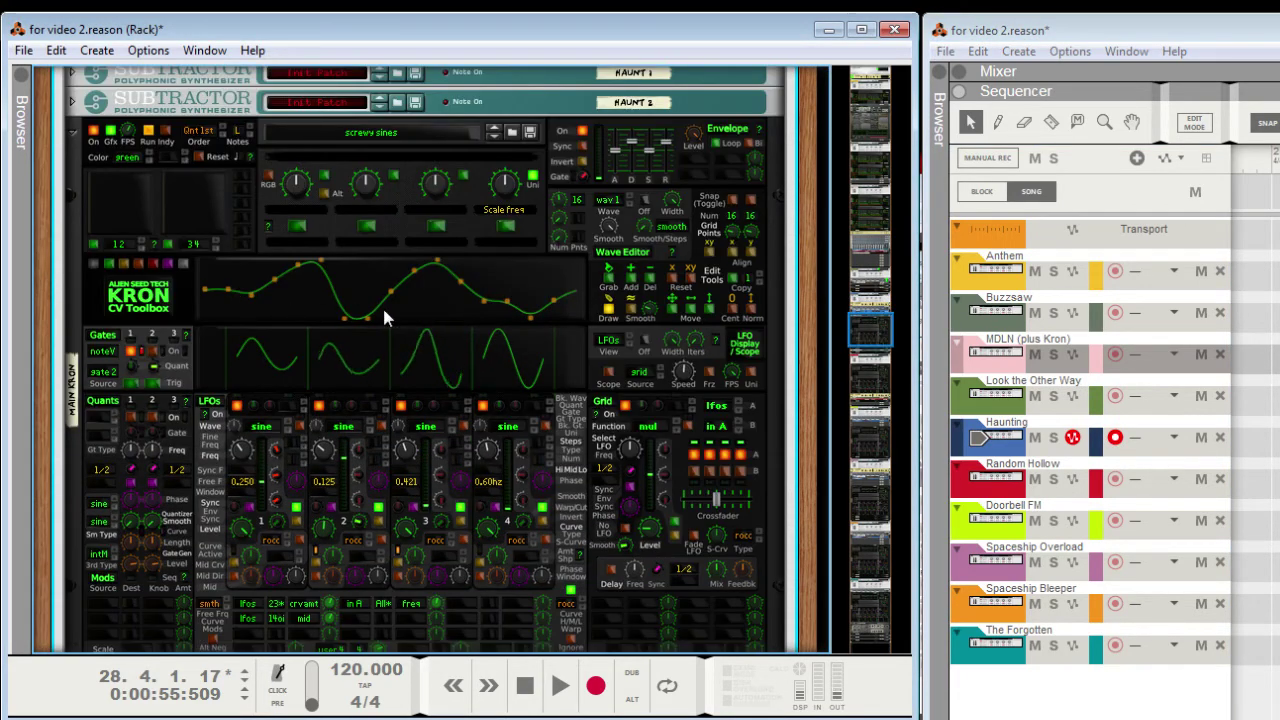
{"action": "scroll", "coordinate": [262, 318], "scroll_direction": "down", "scroll_amount": 2}
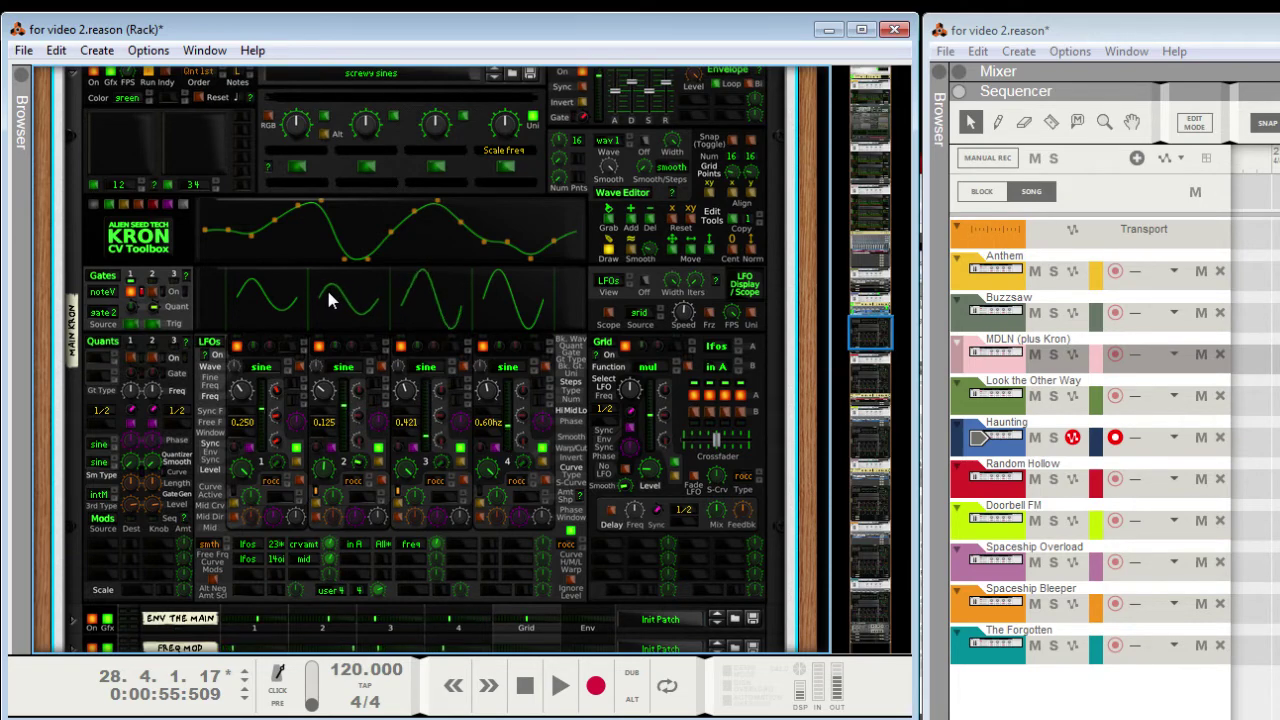
{"action": "scroll", "coordinate": [326, 287], "scroll_direction": "down", "scroll_amount": 4}
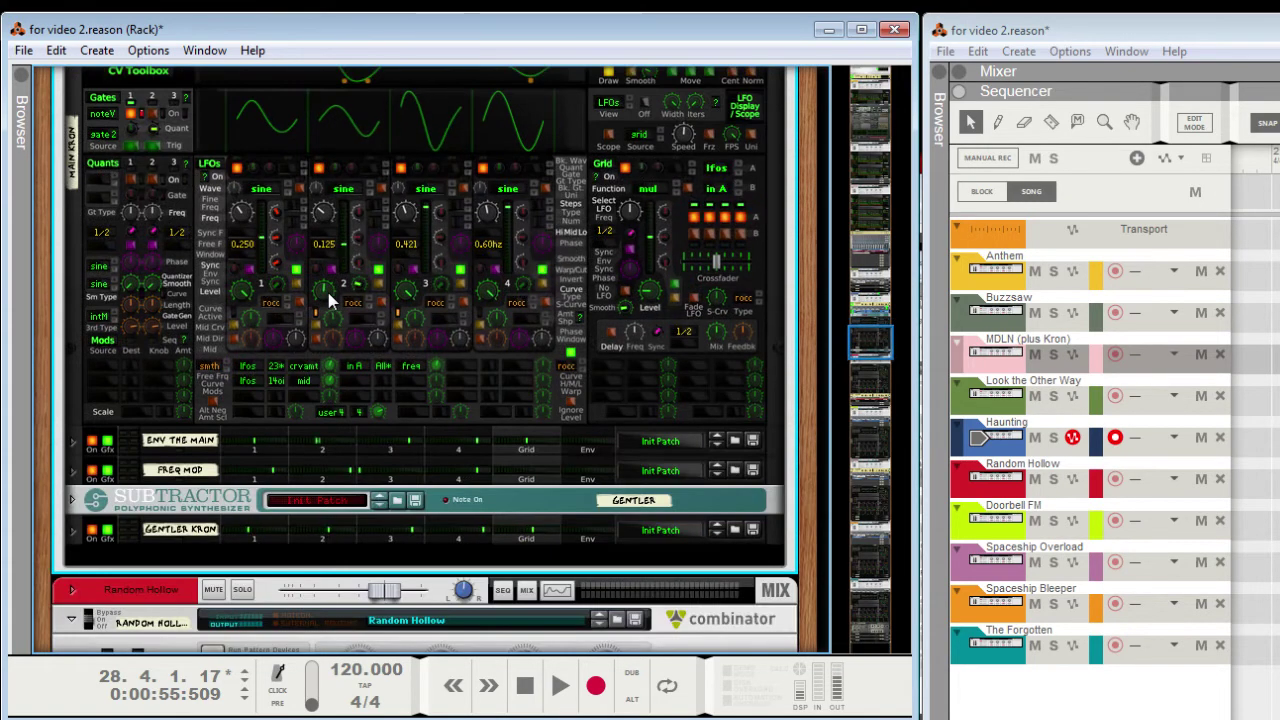
{"action": "scroll", "coordinate": [330, 299], "scroll_direction": "up", "scroll_amount": 4}
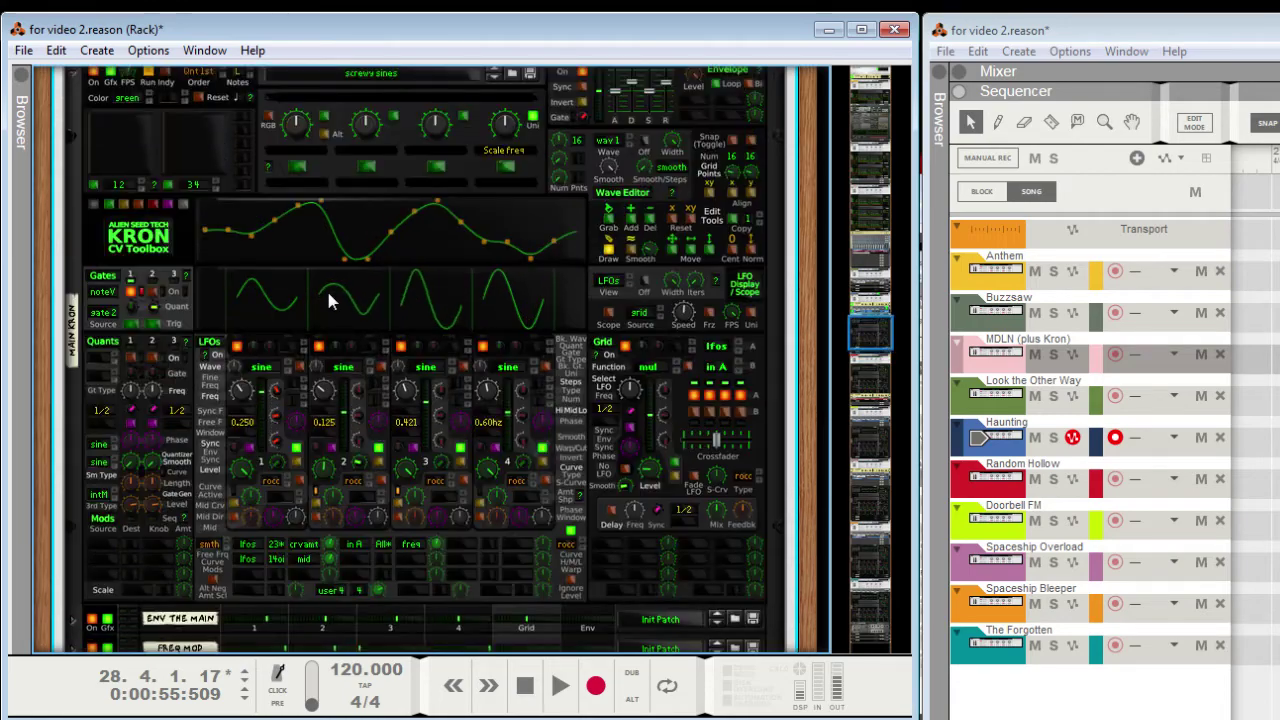
{"action": "scroll", "coordinate": [330, 300], "scroll_direction": "up", "scroll_amount": 8}
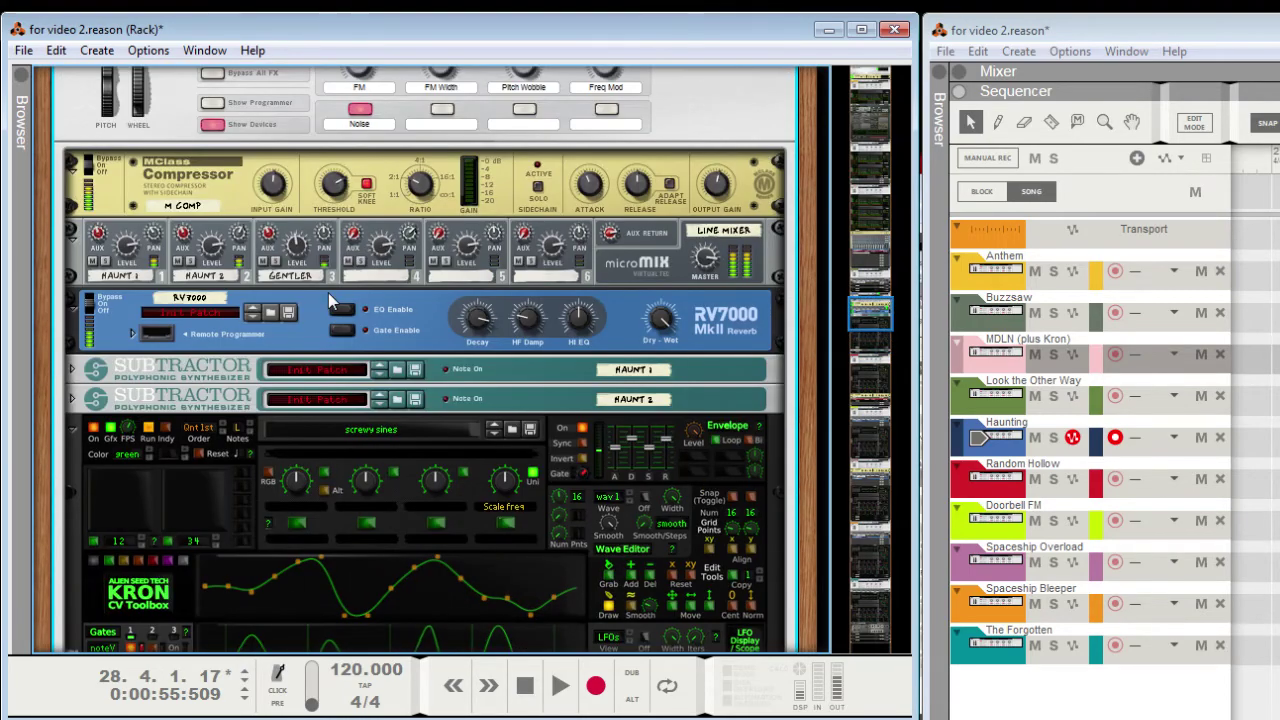
{"action": "scroll", "coordinate": [330, 300], "scroll_direction": "down", "scroll_amount": 15}
{"action": "scroll", "coordinate": [330, 300], "scroll_direction": "up", "scroll_amount": 11}
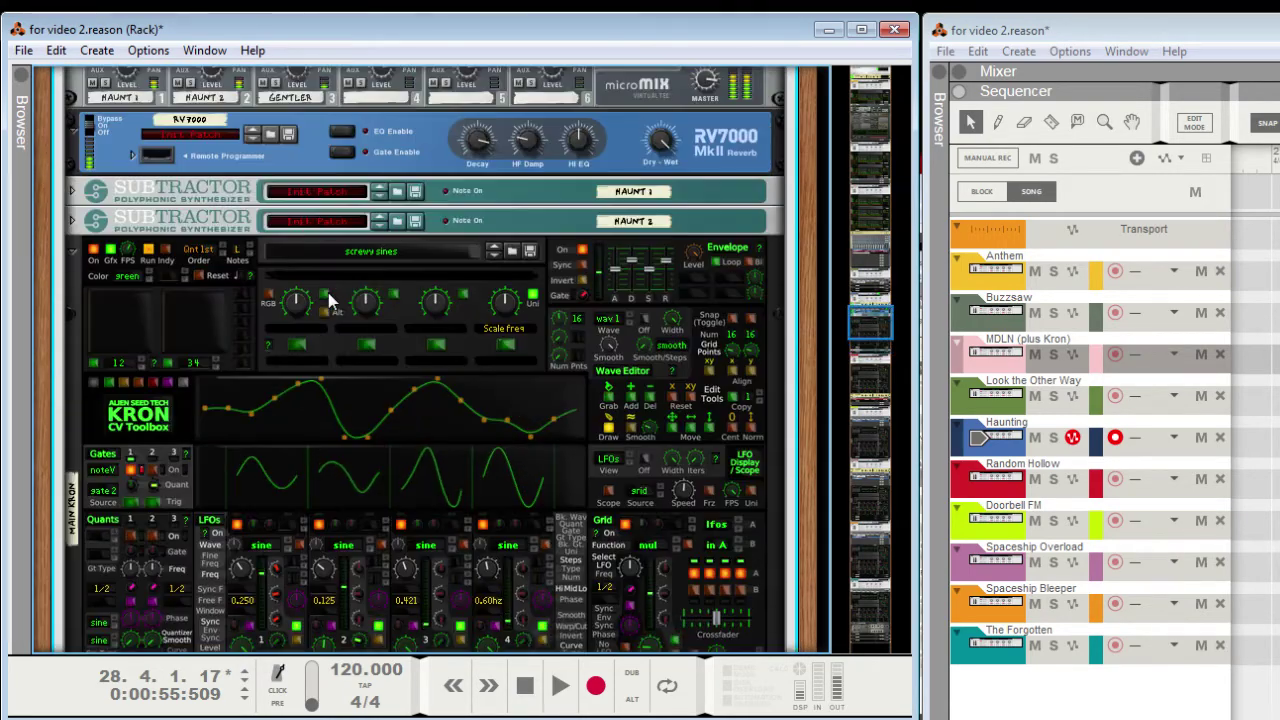
{"action": "scroll", "coordinate": [330, 299], "scroll_direction": "up", "scroll_amount": 5}
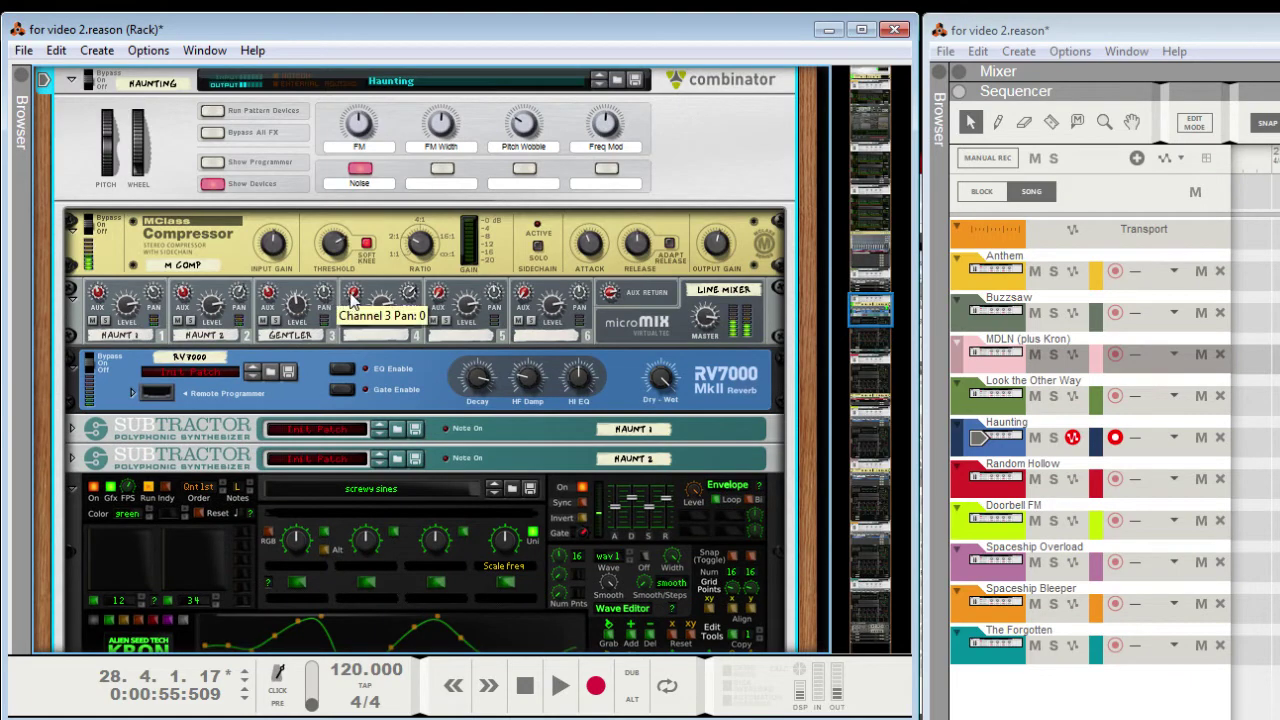
{"action": "scroll", "coordinate": [358, 288], "scroll_direction": "down", "scroll_amount": 3}
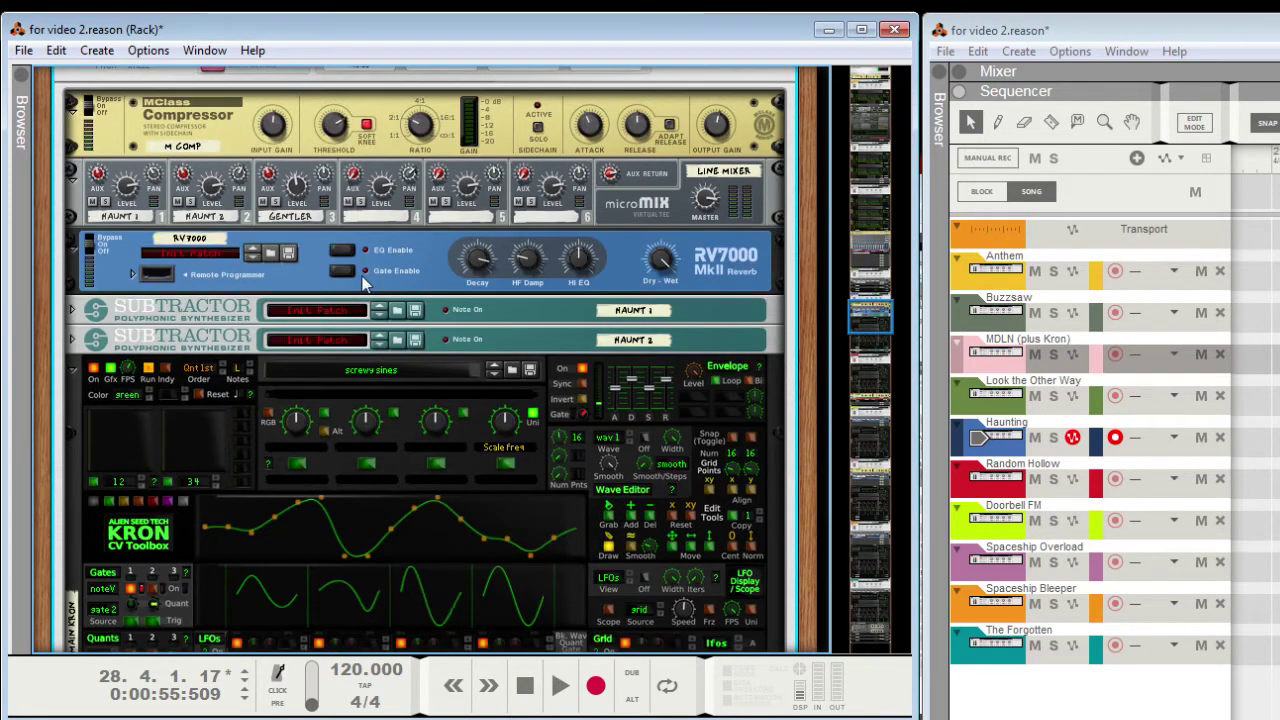
{"action": "scroll", "coordinate": [372, 300], "scroll_direction": "down", "scroll_amount": 1}
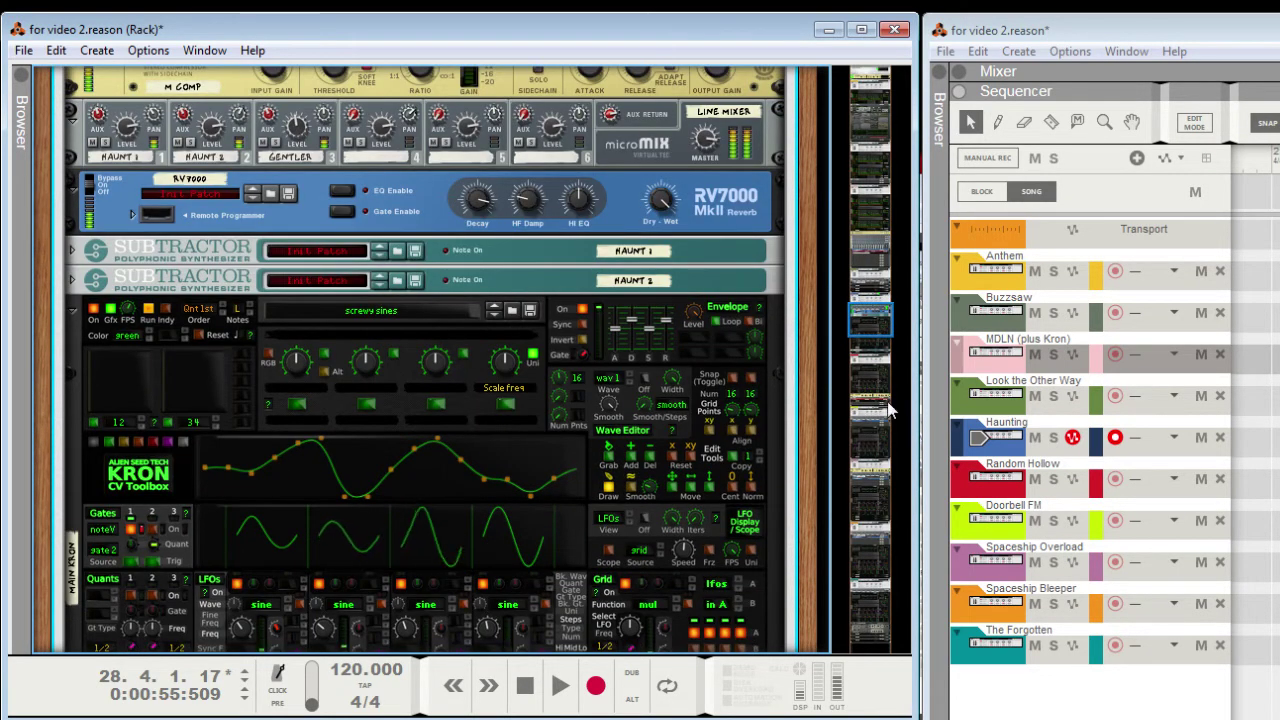
{"action": "scroll", "coordinate": [428, 362], "scroll_direction": "down", "scroll_amount": 3}
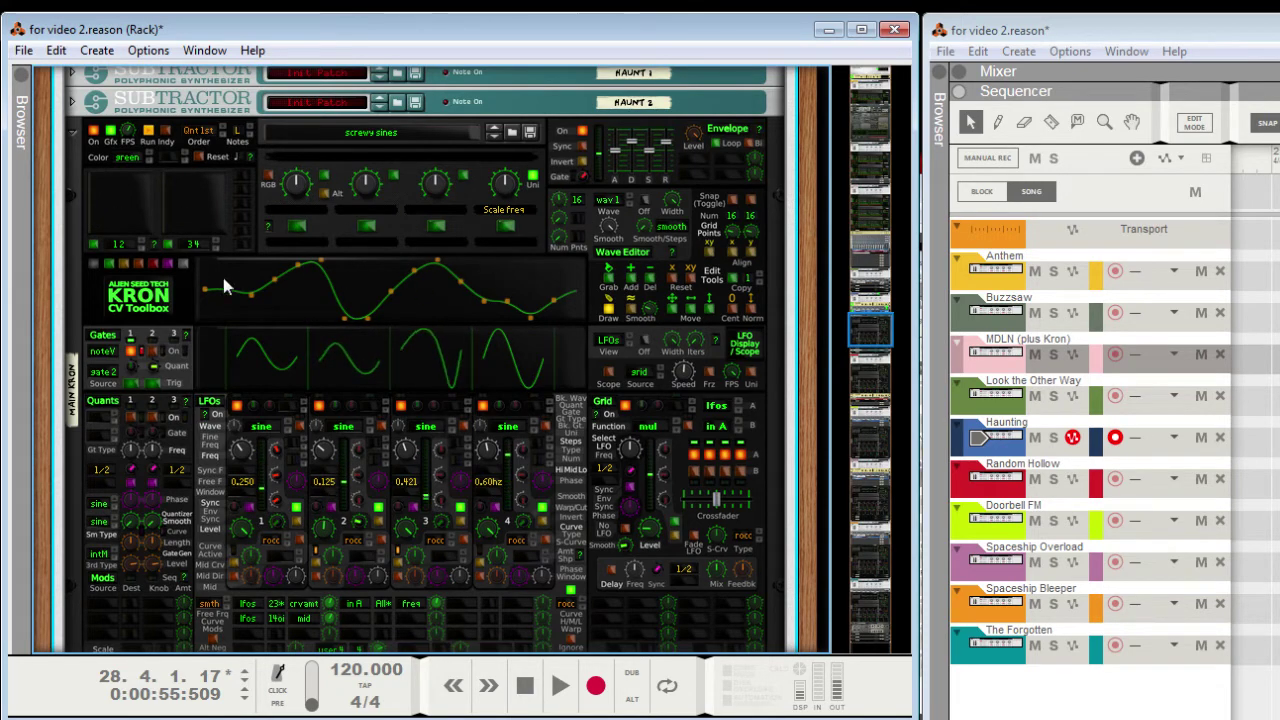
{"action": "scroll", "coordinate": [685, 313], "scroll_direction": "down", "scroll_amount": 2}
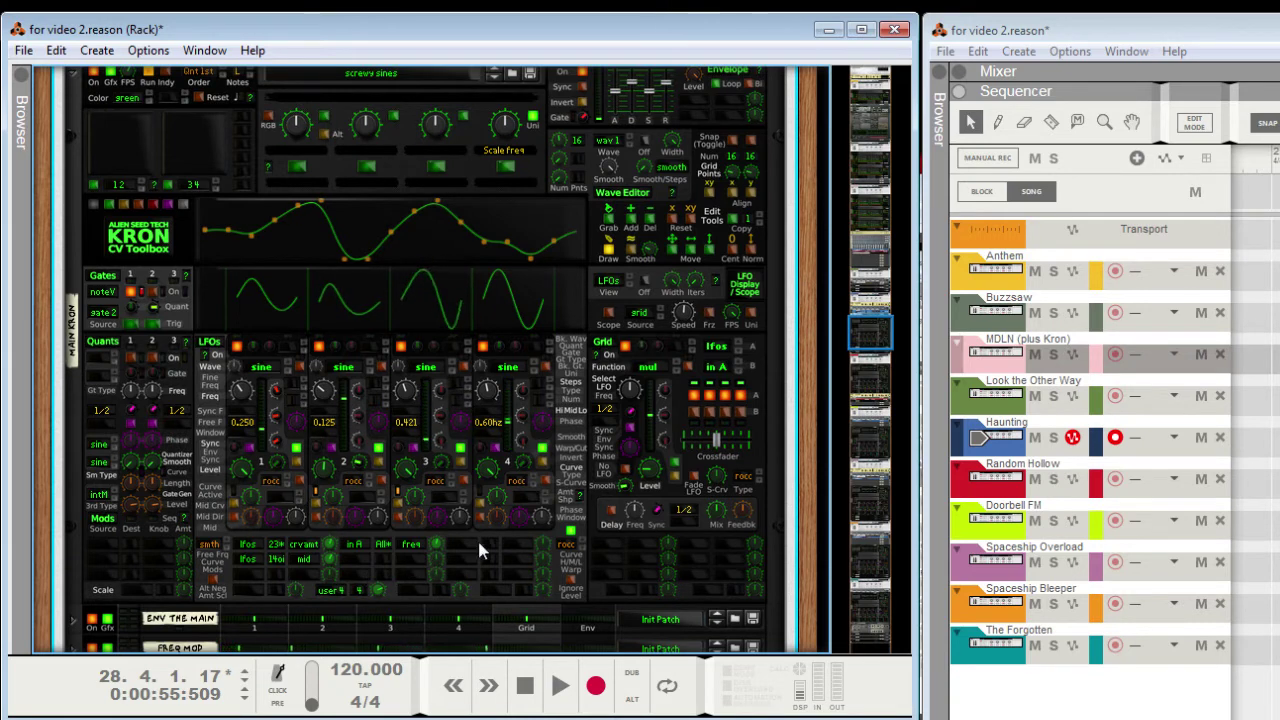
{"action": "left_click", "coordinate": [250, 553]}
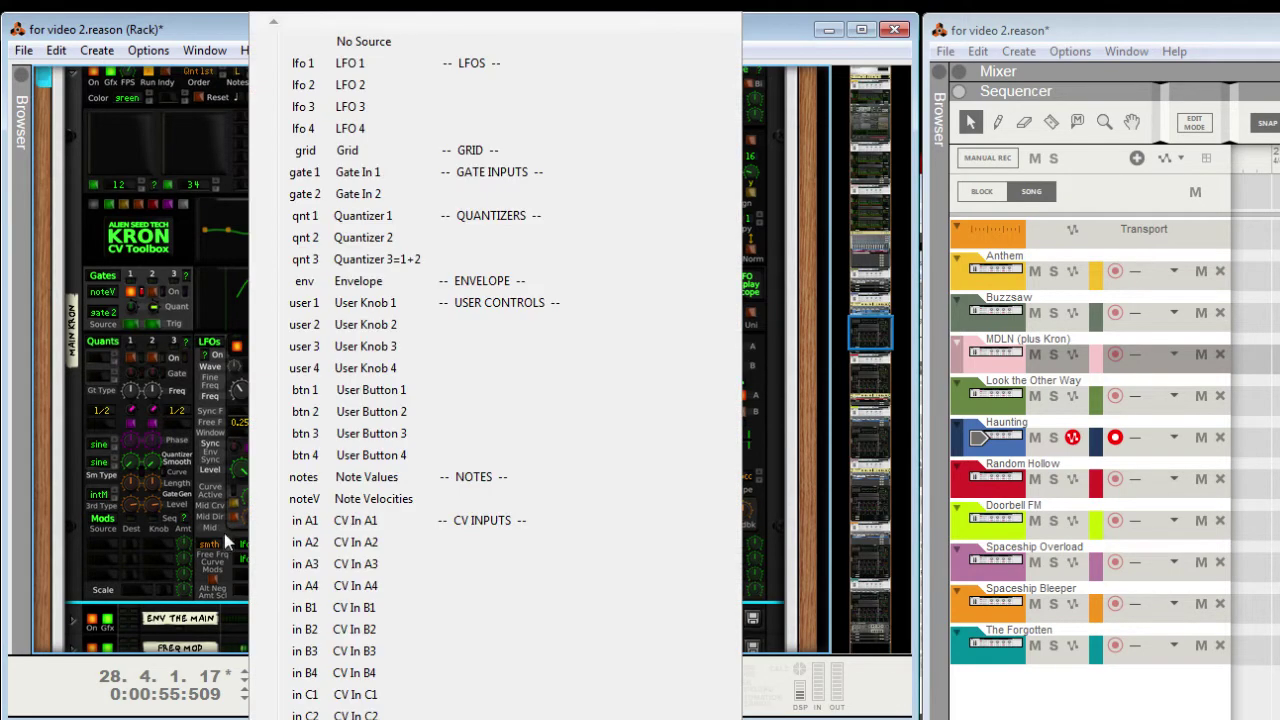
{"action": "left_click", "coordinate": [240, 545]}
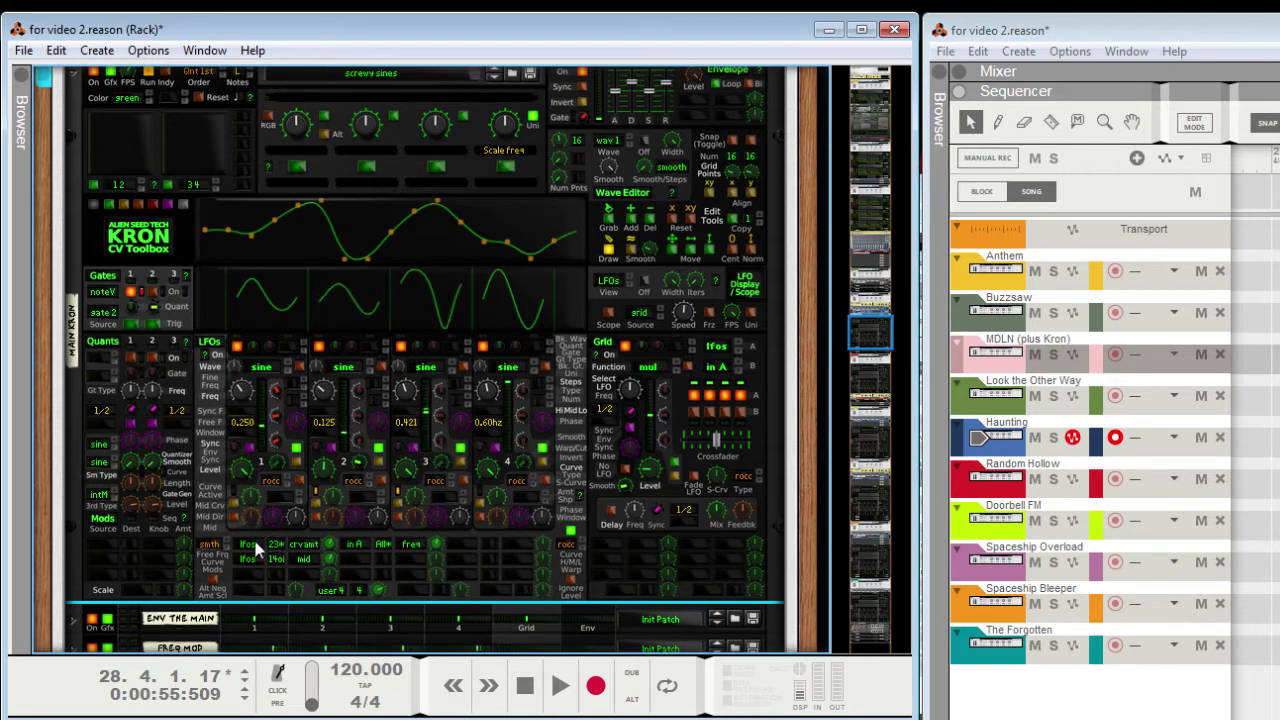
{"action": "left_click", "coordinate": [278, 553]}
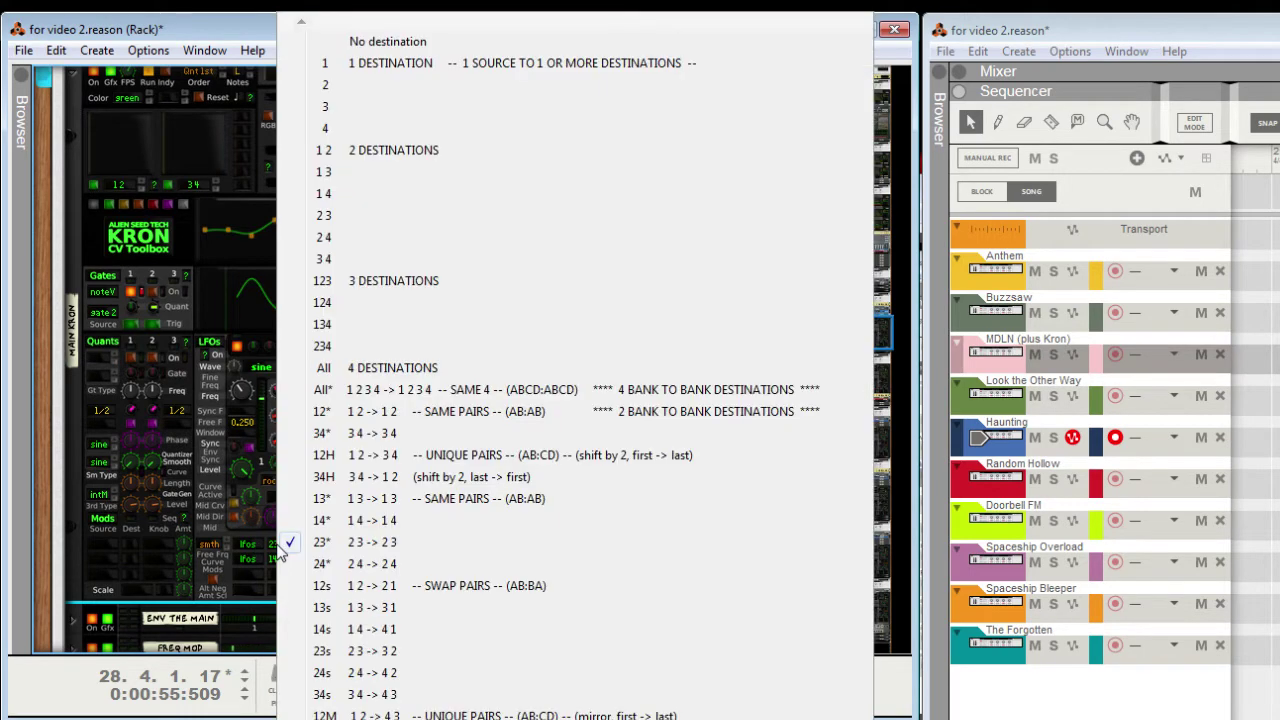
{"action": "left_click", "coordinate": [289, 545]}
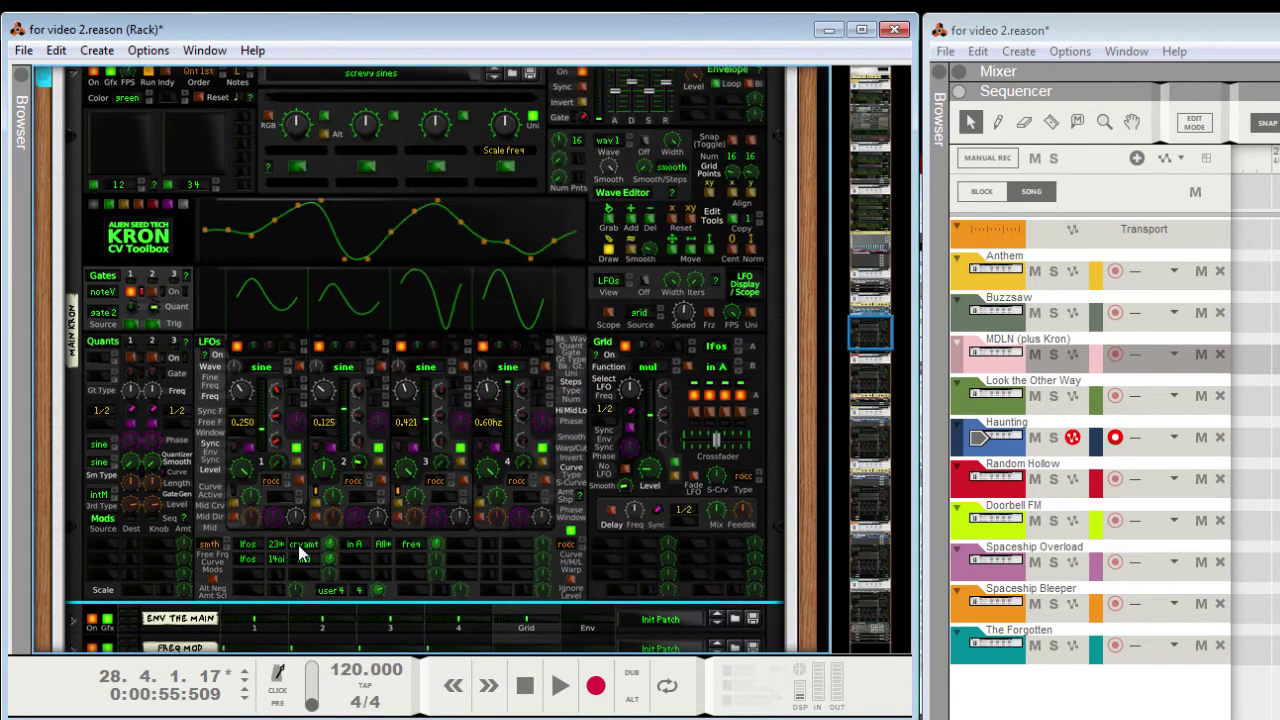
{"action": "left_click", "coordinate": [300, 555]}
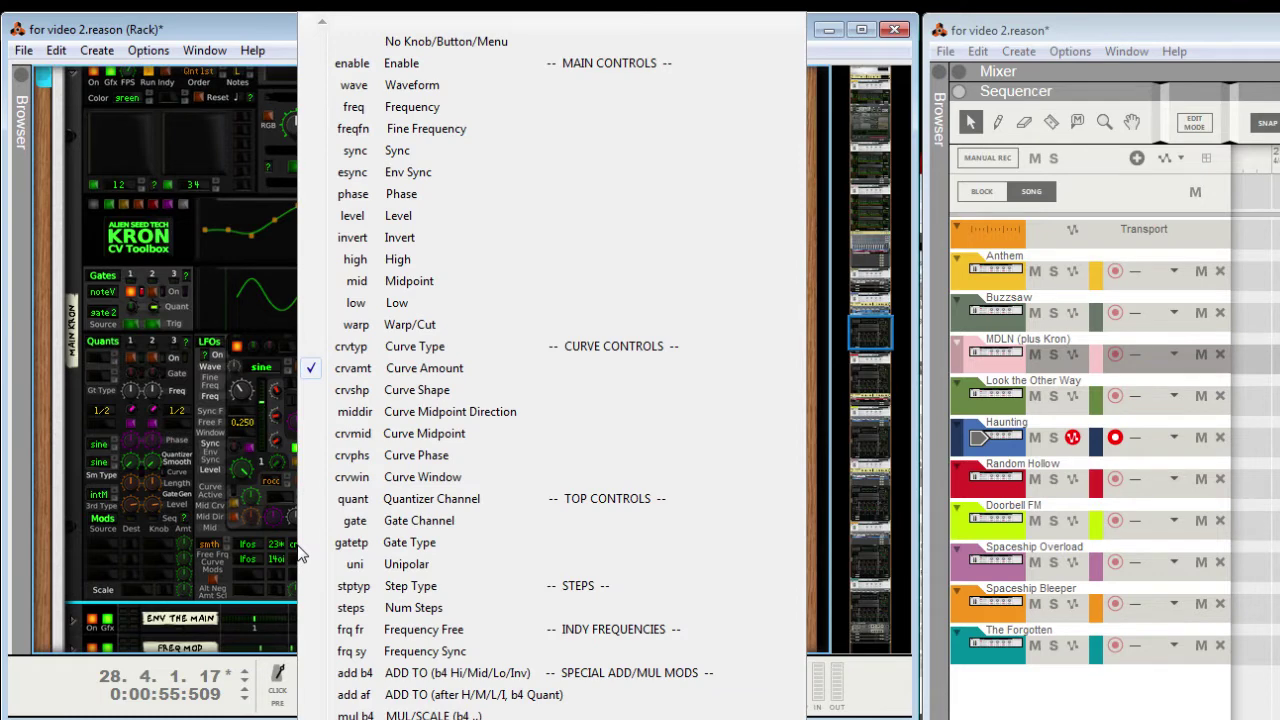
{"action": "left_click", "coordinate": [250, 545]}
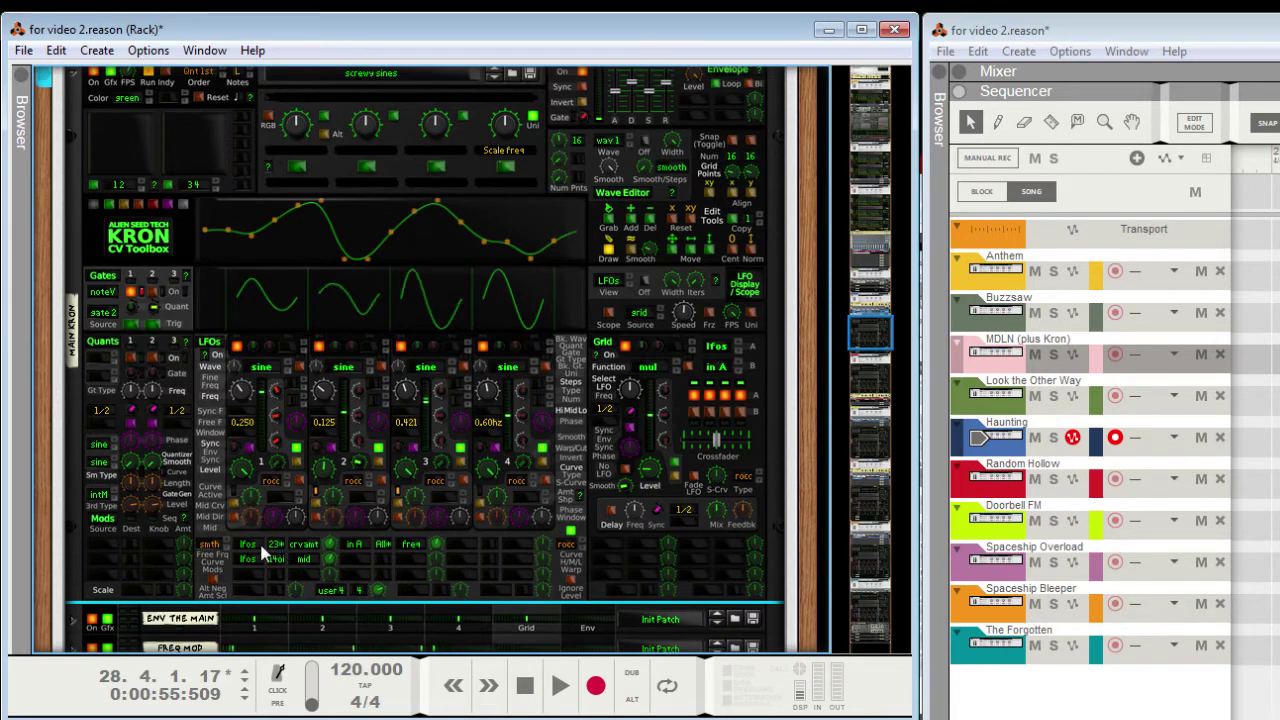
{"action": "left_click", "coordinate": [248, 545]}
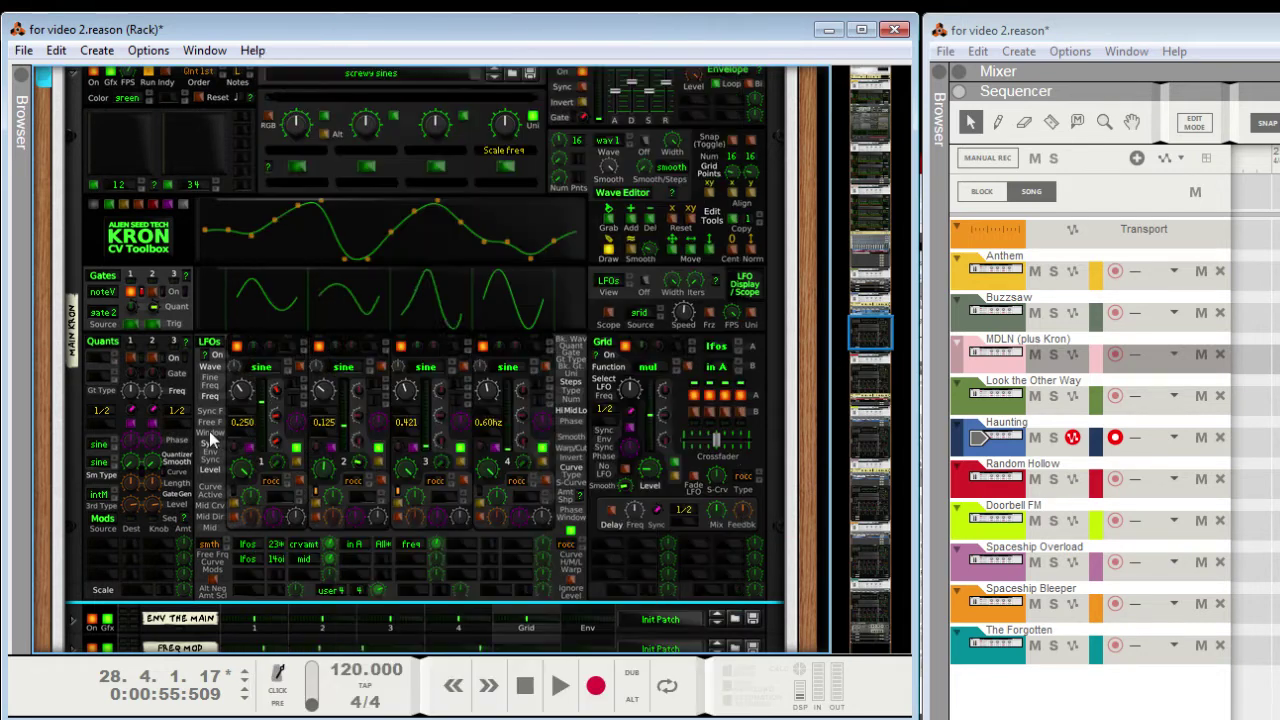
{"action": "left_click", "coordinate": [236, 443]}
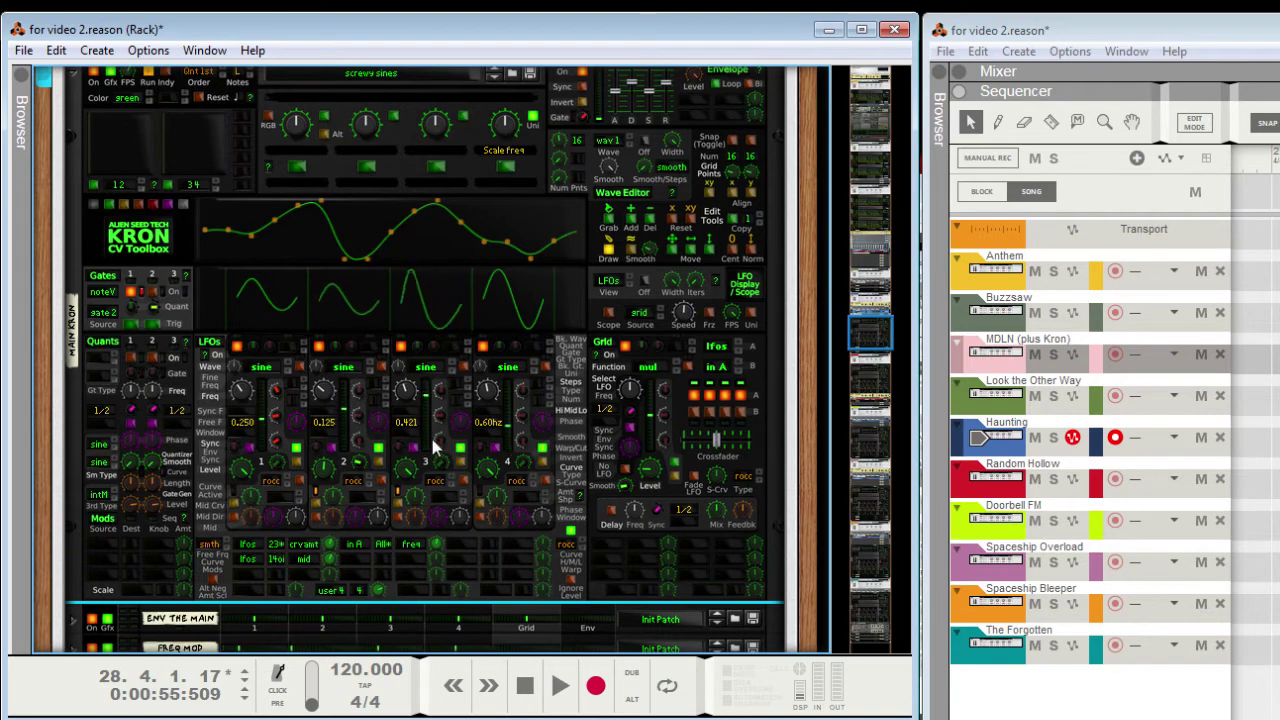
{"action": "left_click", "coordinate": [287, 543]}
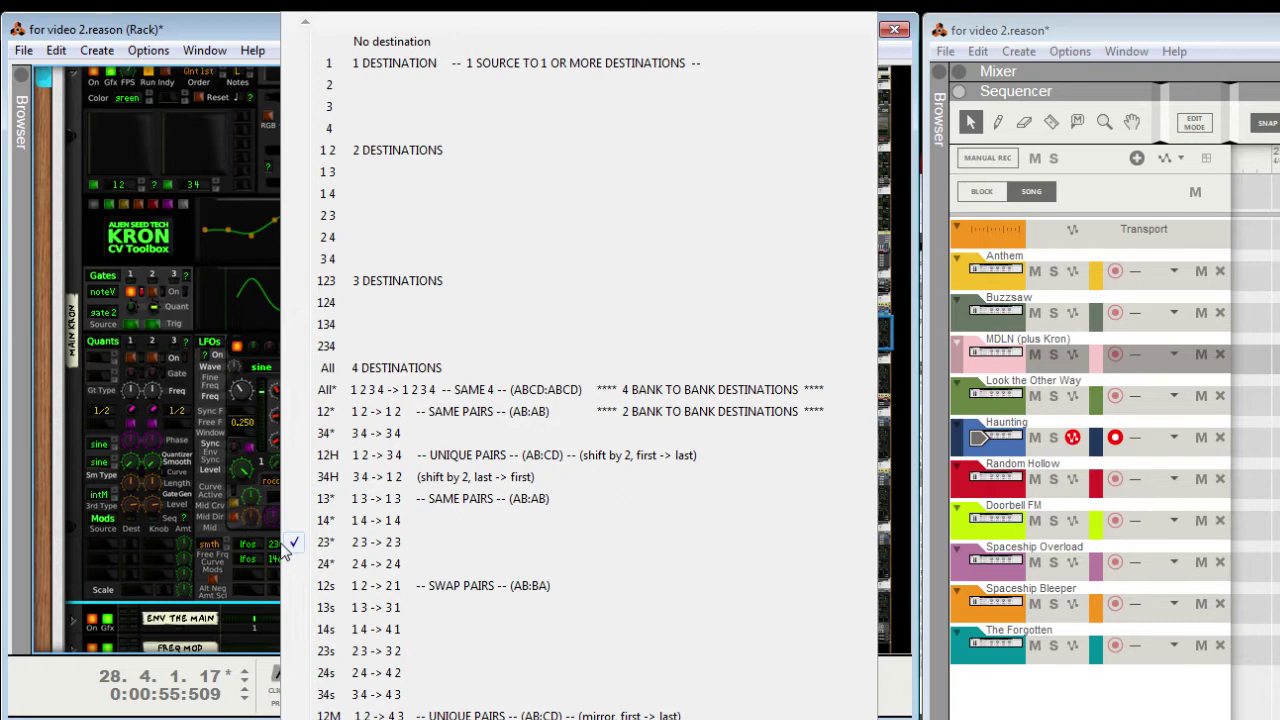
{"action": "left_click", "coordinate": [211, 525]}
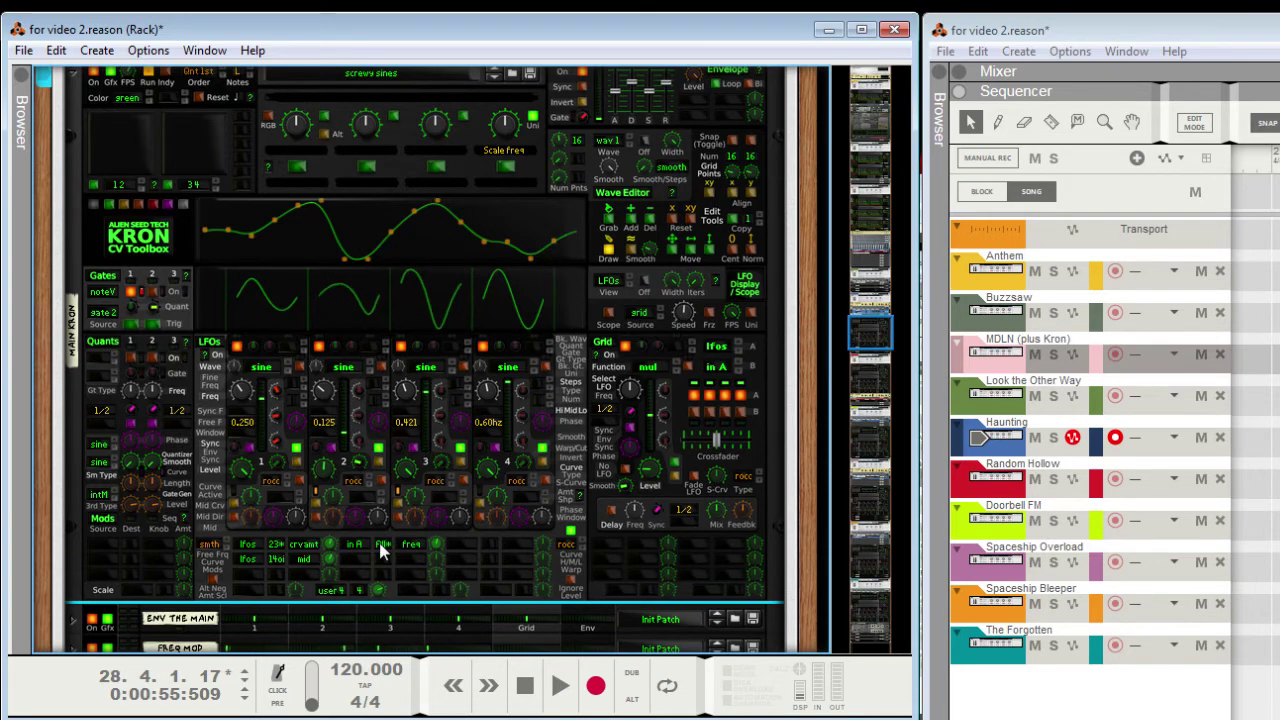
{"action": "key", "text": "Tab"}
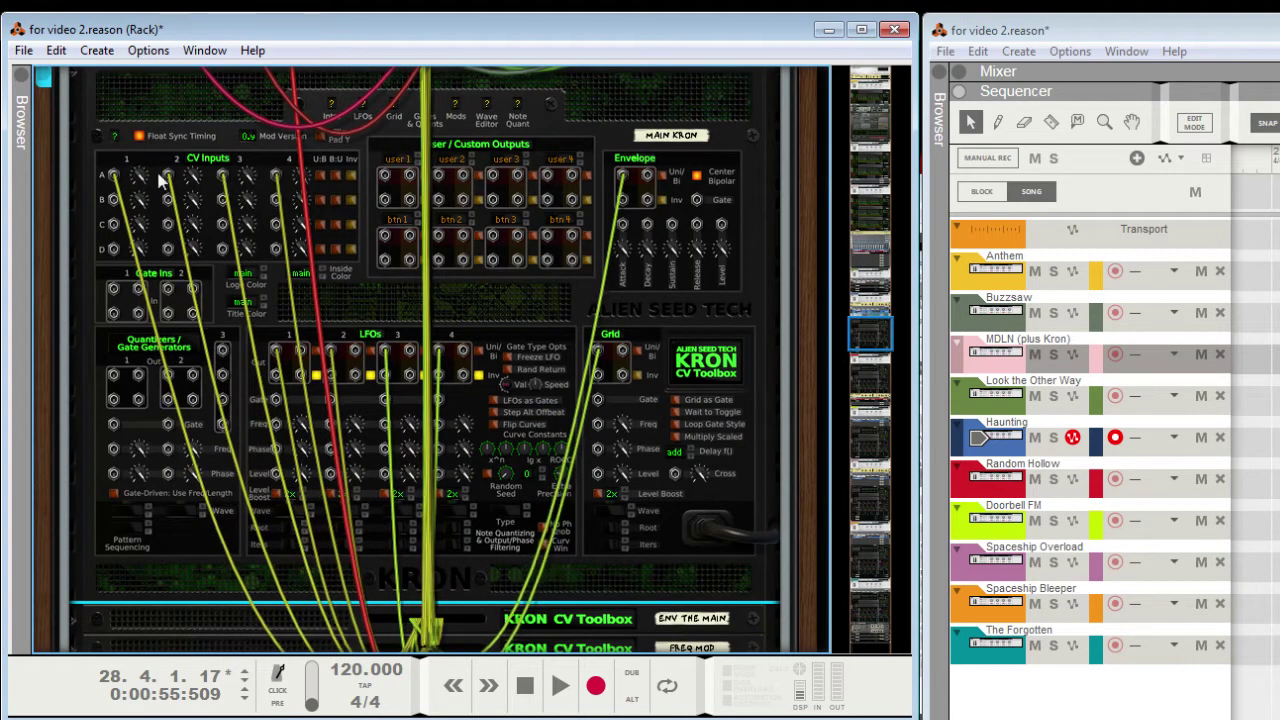
{"action": "key", "text": "Tab"}
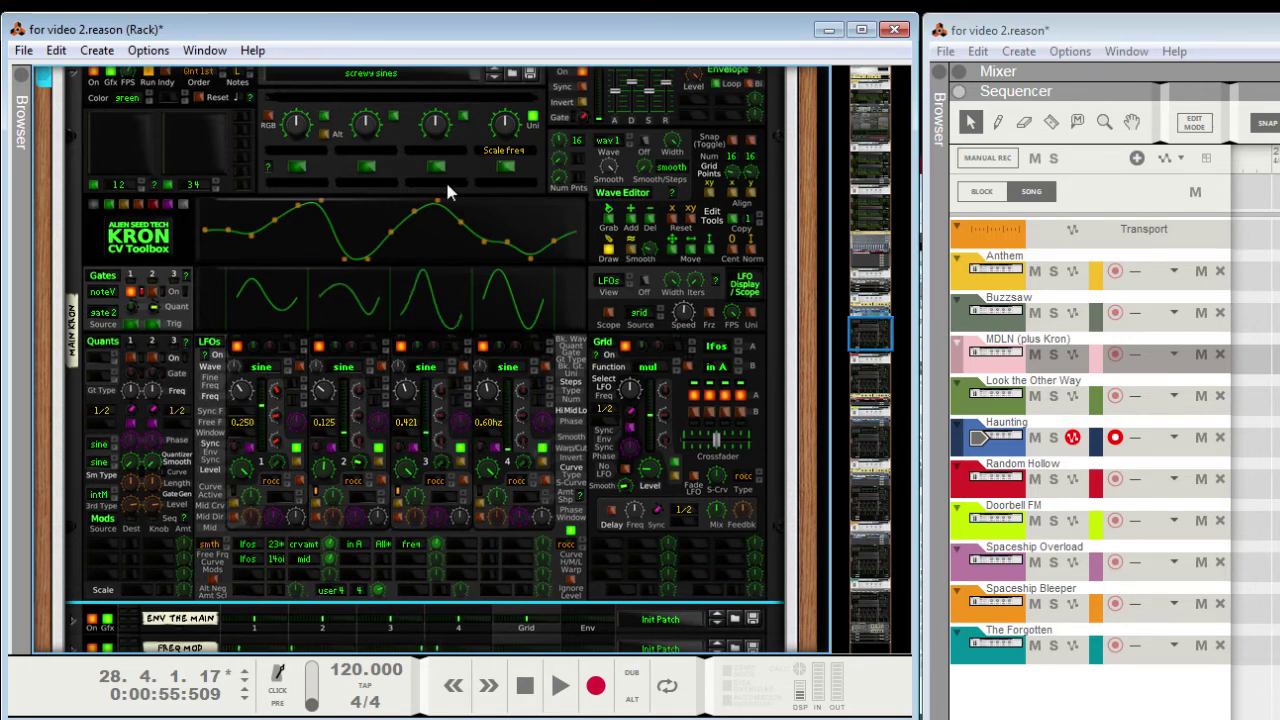
{"action": "mouse_move", "coordinate": [519, 122]}
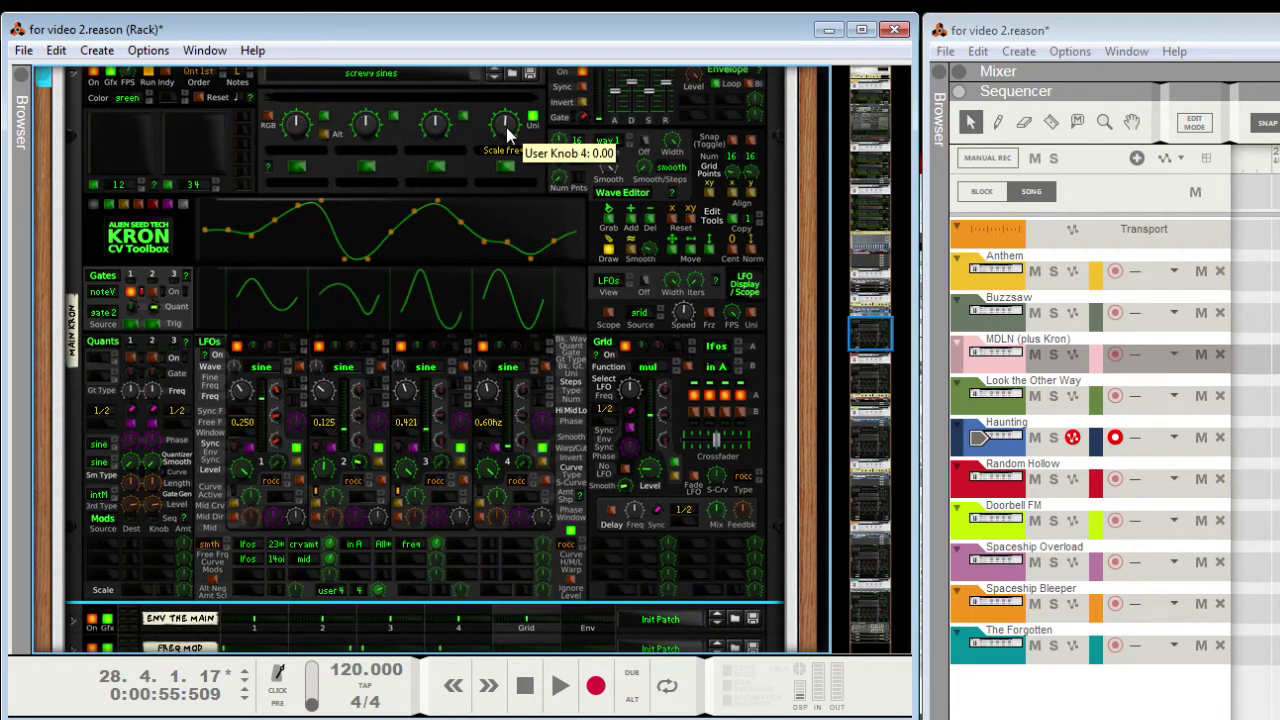
{"action": "left_click_drag", "start_coordinate": [511, 95], "coordinate": [518, 148]}
{"action": "left_click", "coordinate": [518, 148], "text": "ctrl"}
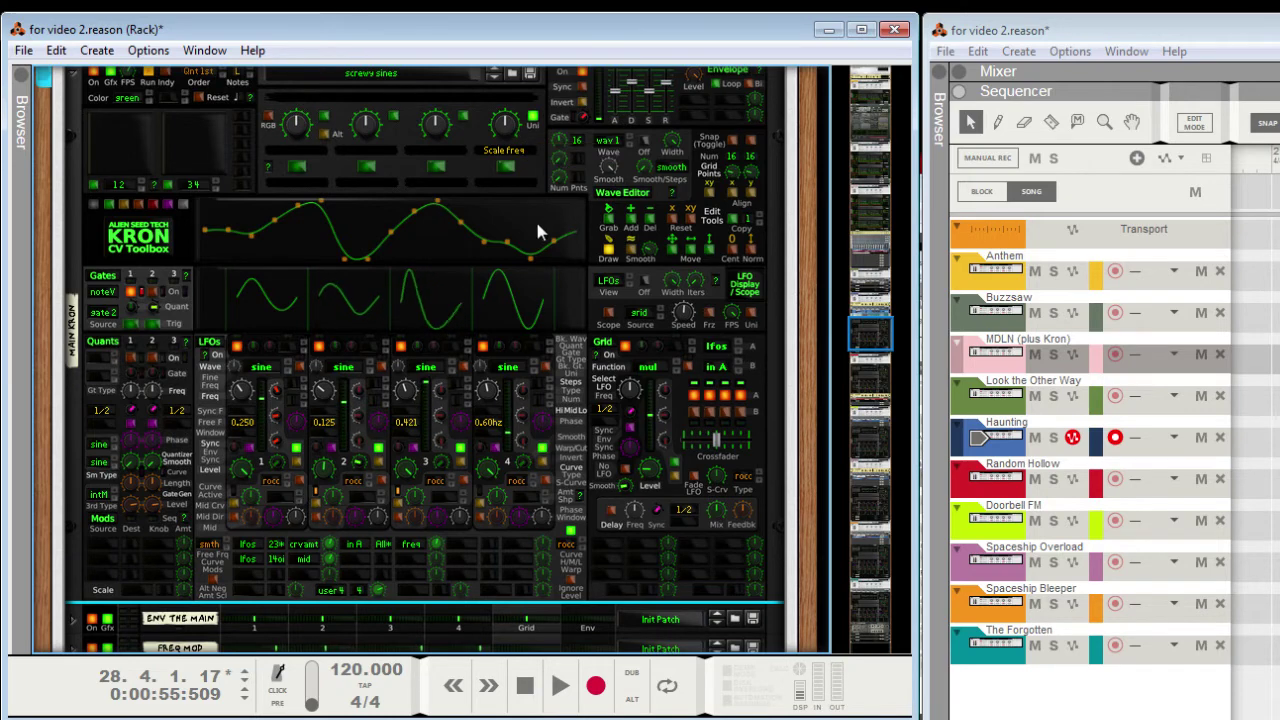
{"action": "scroll", "coordinate": [533, 240], "scroll_direction": "down", "scroll_amount": 5}
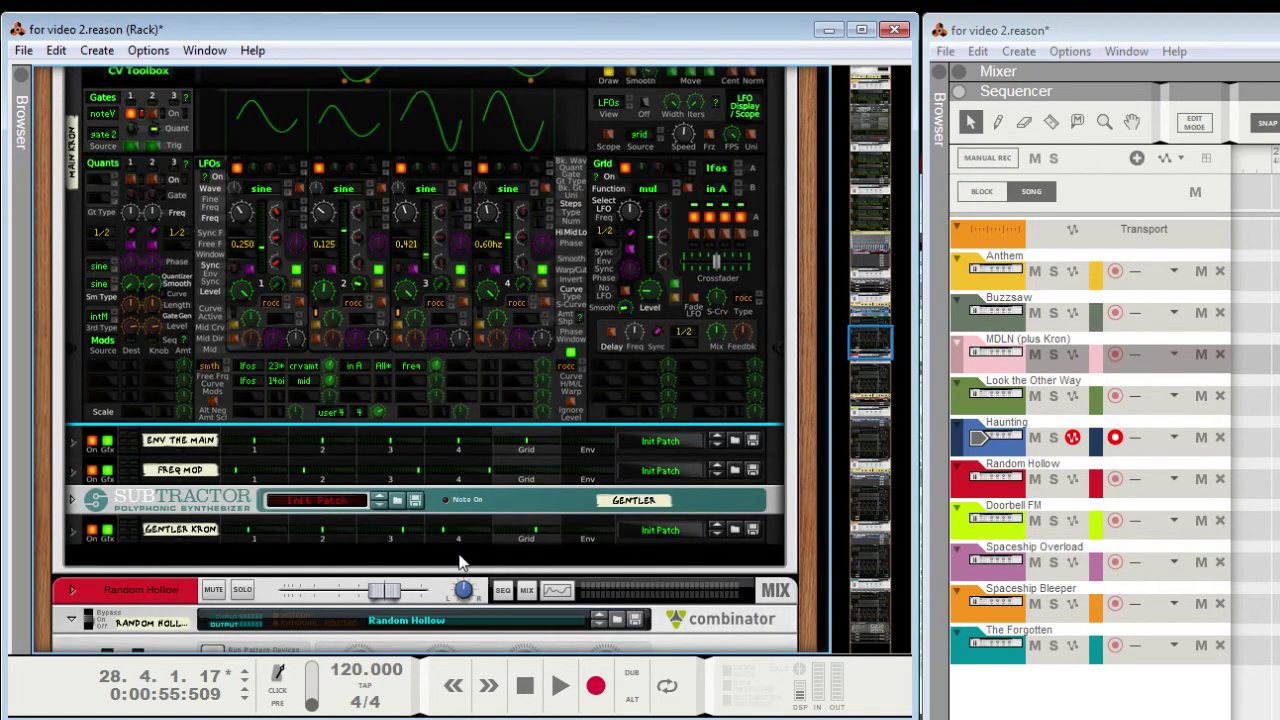
Step: Record-arm Random Hollow and scroll to its Kron showing the rand H and sine LFOs
{"action": "left_click", "coordinate": [1116, 488]}
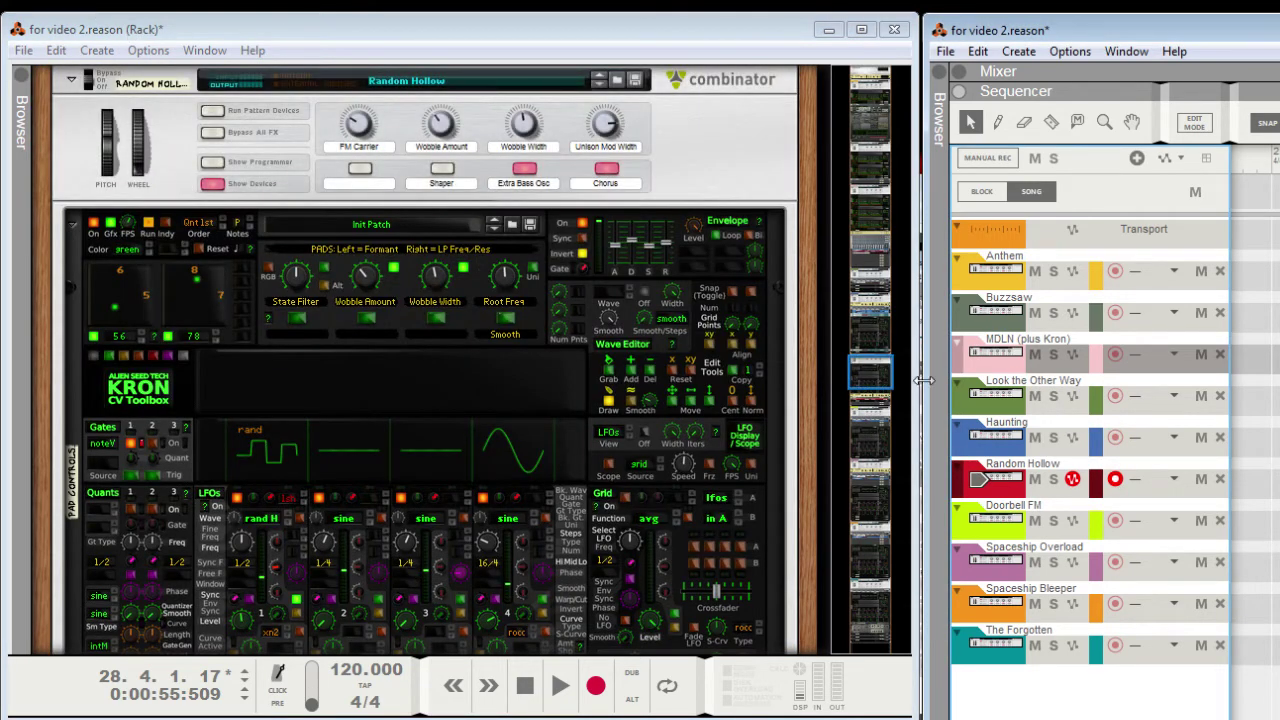
{"action": "scroll", "coordinate": [600, 350], "scroll_direction": "down", "scroll_amount": 3}
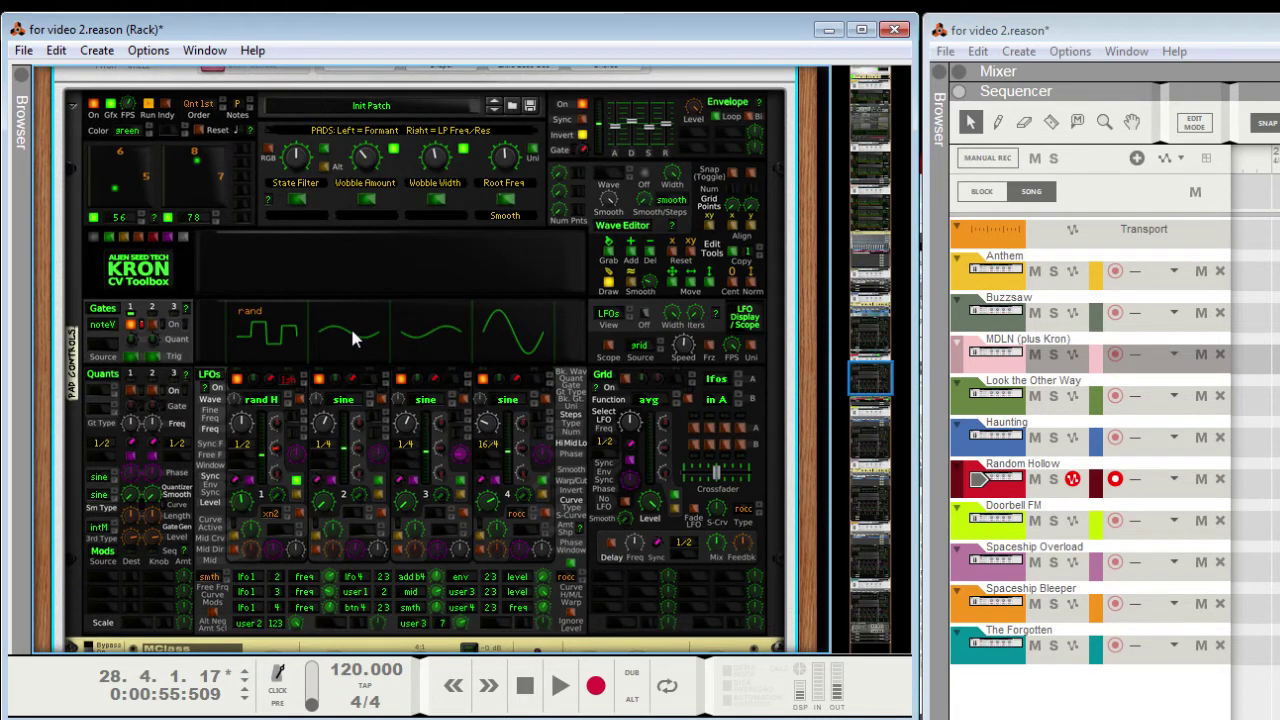
Step: Lower the Random Hollow Kron's rear-panel Random Seed from 71 to 0
{"action": "key", "text": "Tab"}
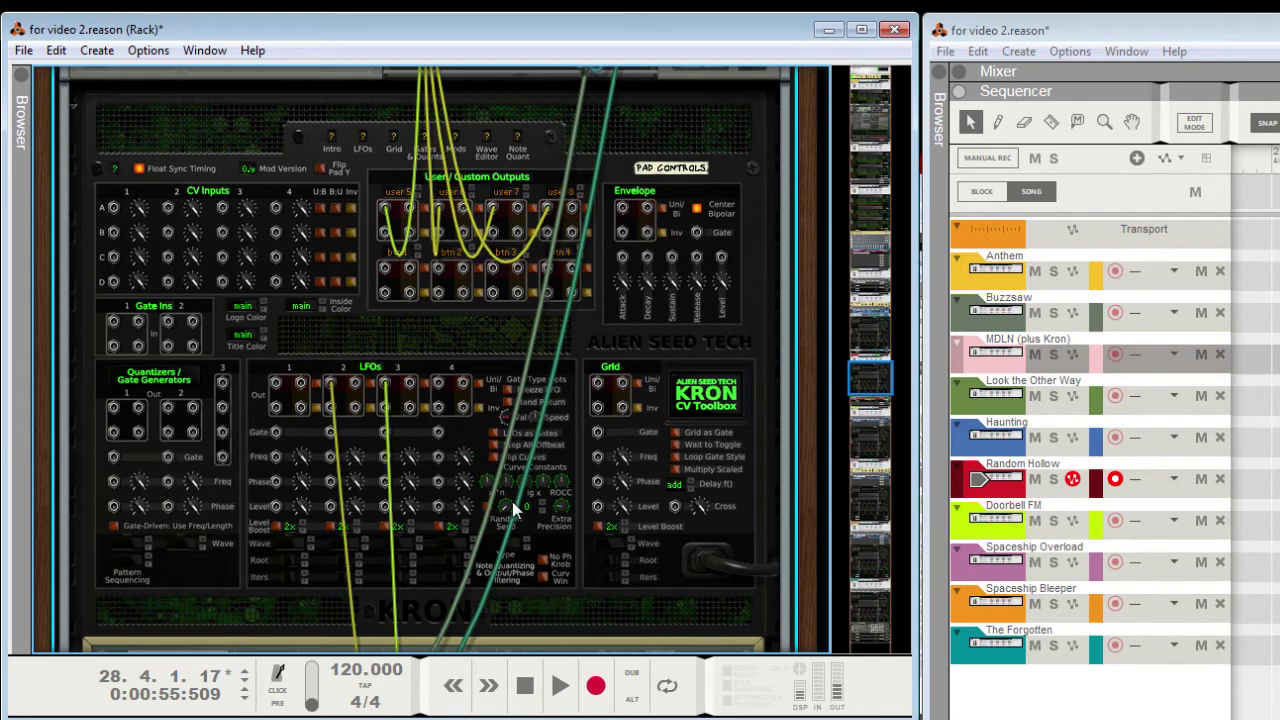
{"action": "key", "text": "Tab"}
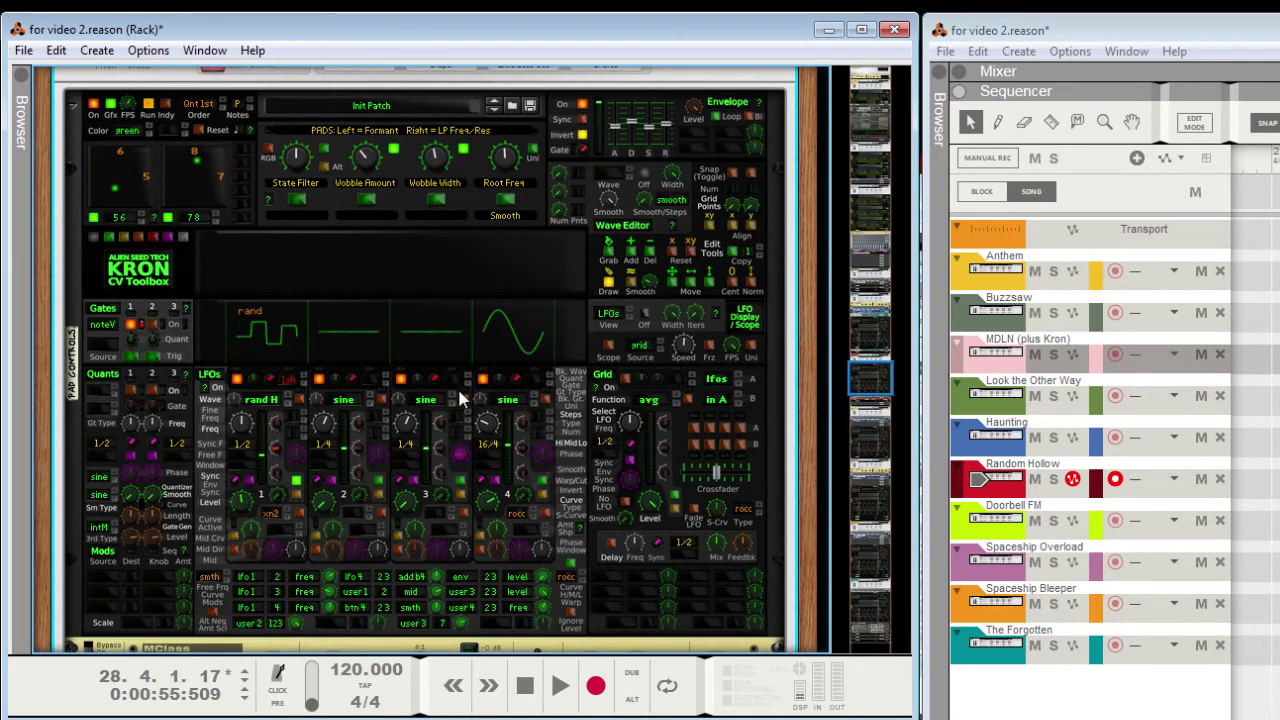
{"action": "key", "text": "Tab"}
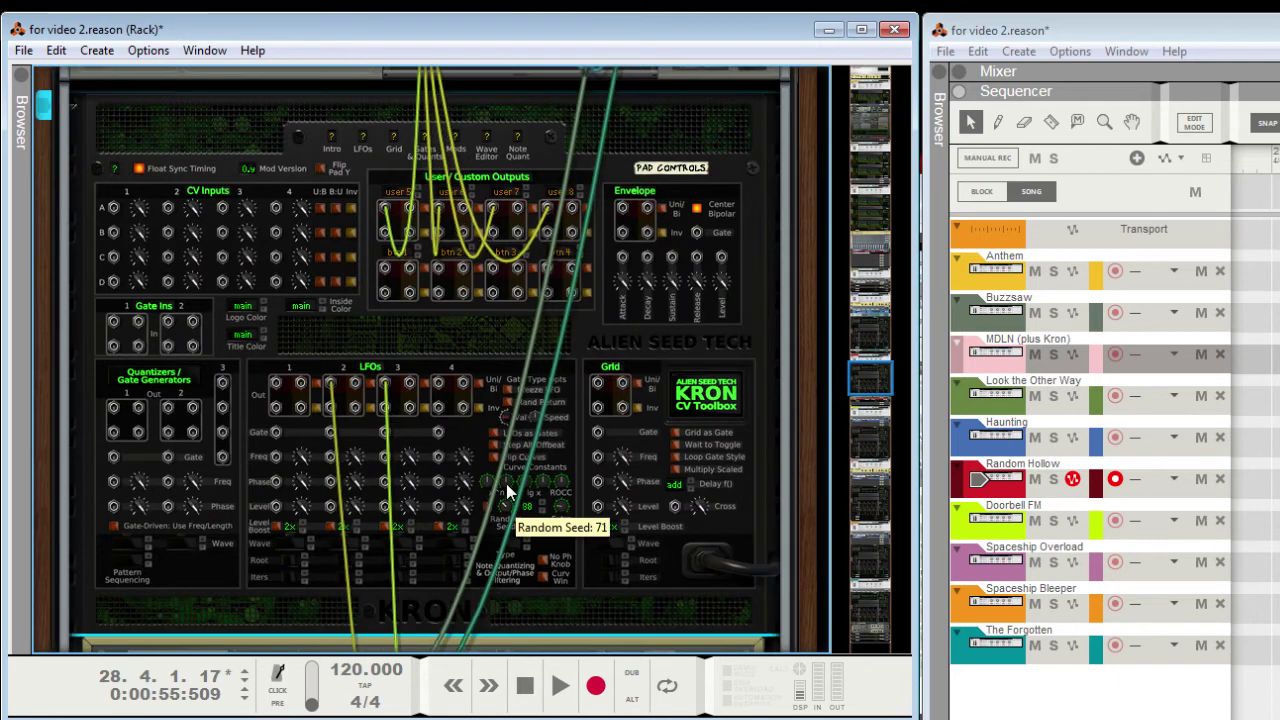
{"action": "left_click_drag", "start_coordinate": [508, 487], "coordinate": [493, 519]}
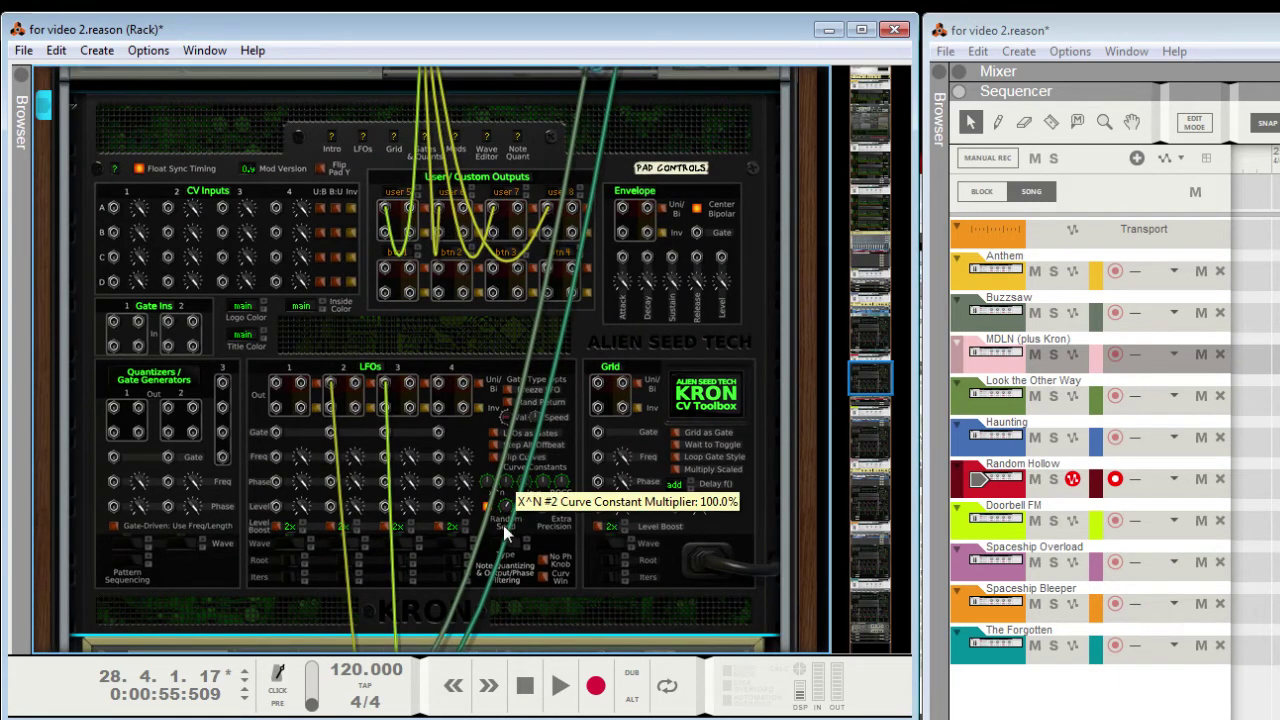
{"action": "key", "text": "Tab"}
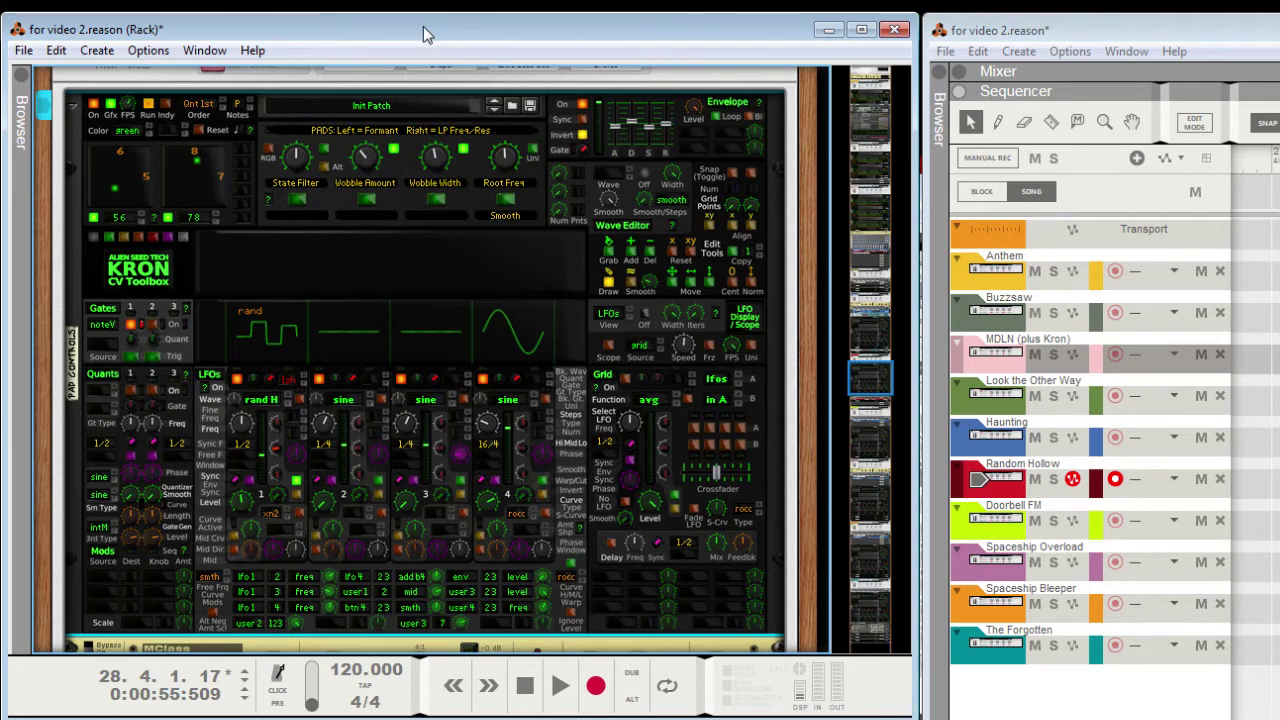
{"action": "key", "text": "Tab"}
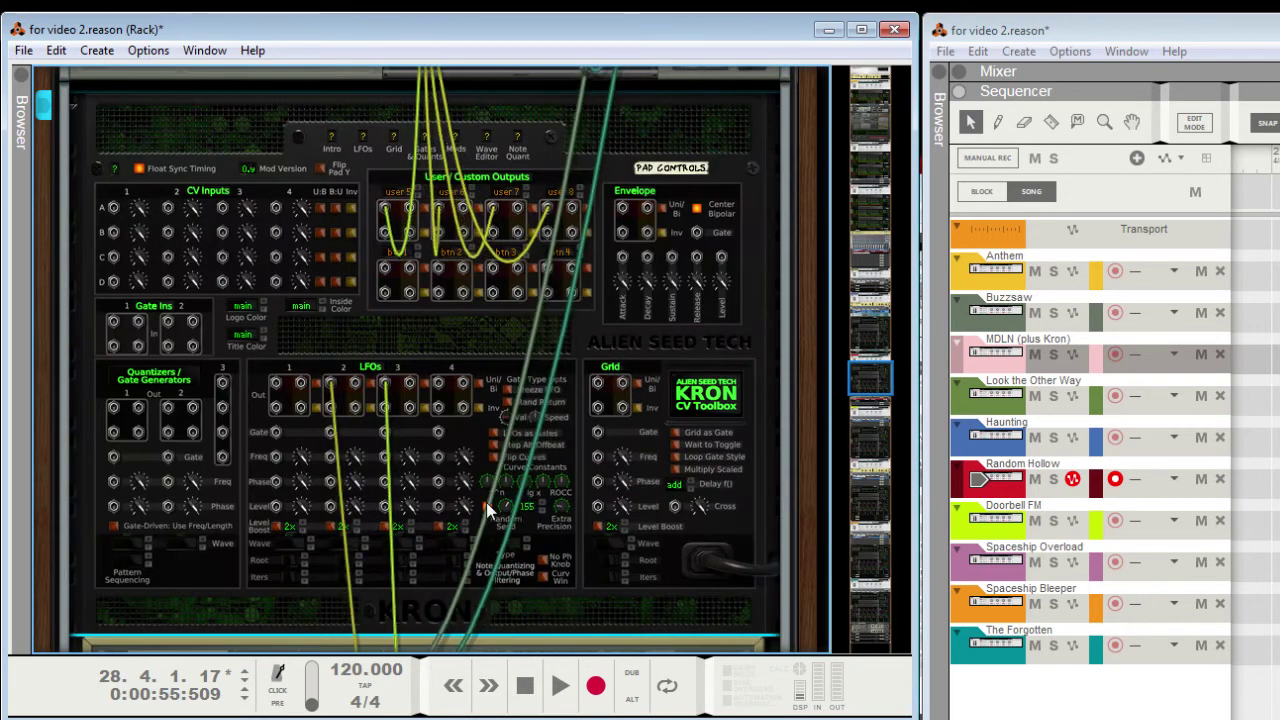
{"action": "key", "text": "Tab"}
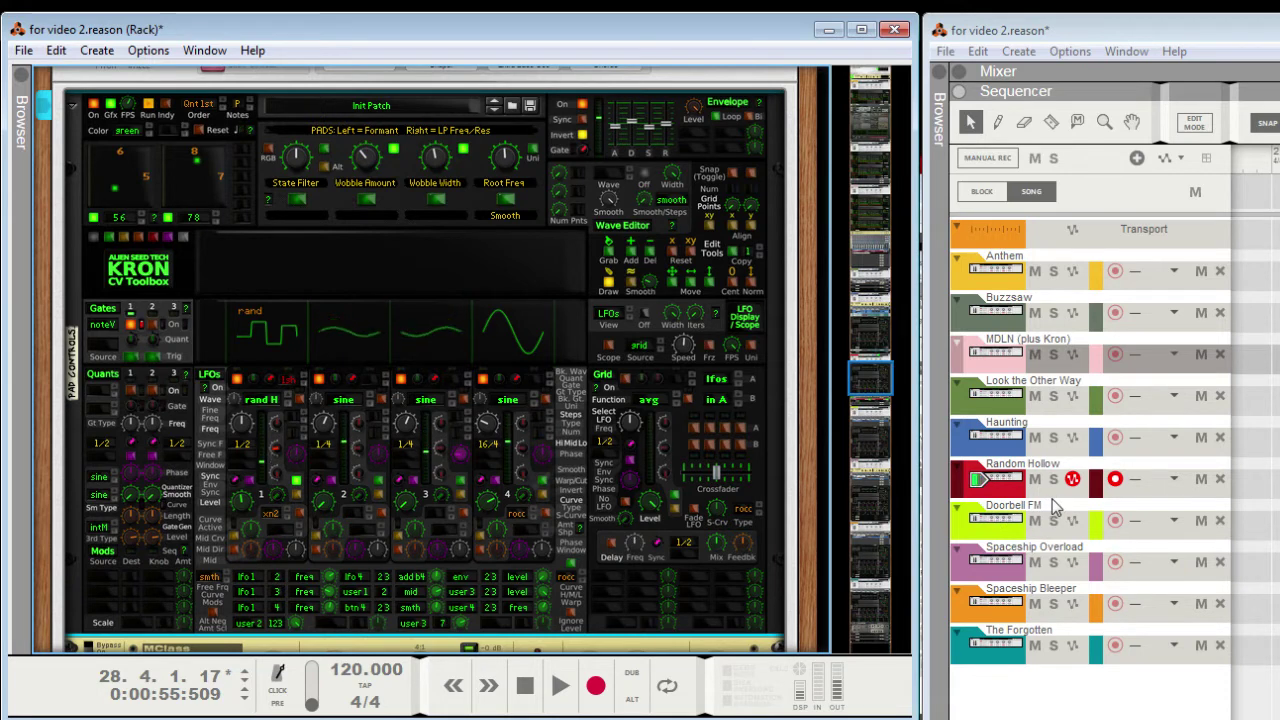
Step: Record-arm the Doorbell FM track and set its Kron's colour preset to violet
{"action": "left_click", "coordinate": [1100, 521]}
{"action": "scroll", "coordinate": [577, 298], "scroll_direction": "down", "scroll_amount": 6}
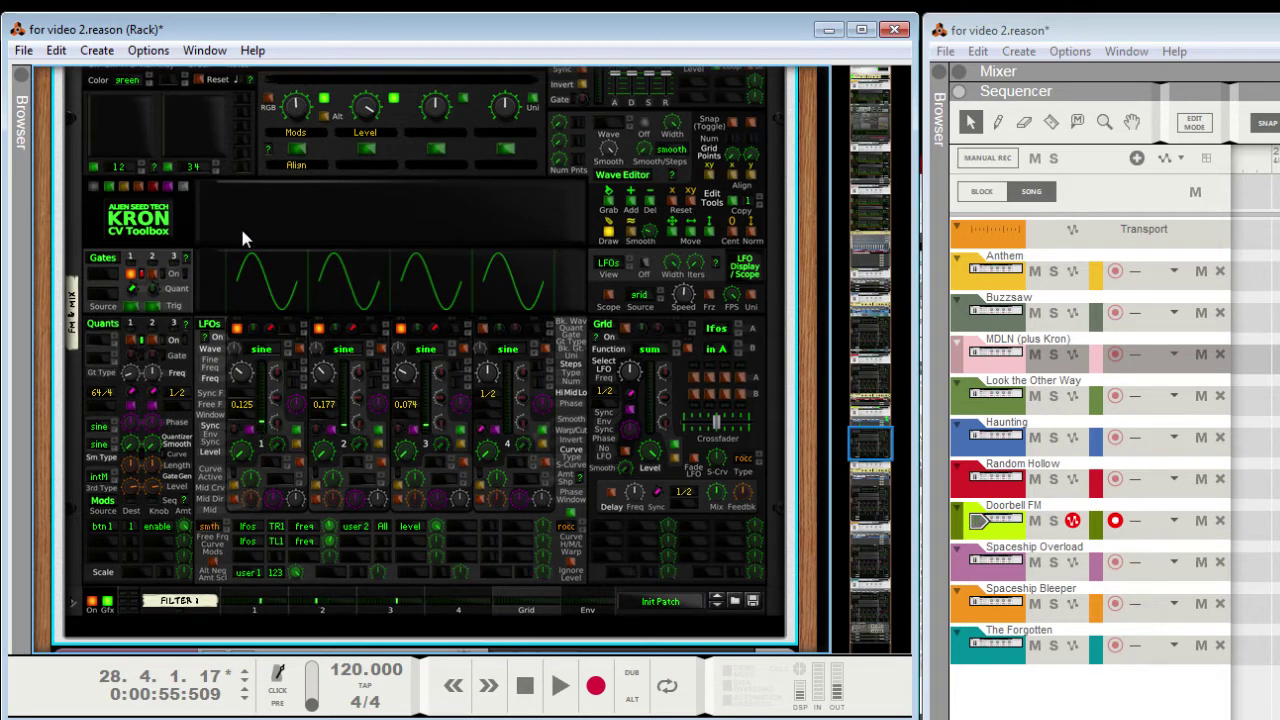
{"action": "left_click", "coordinate": [166, 188]}
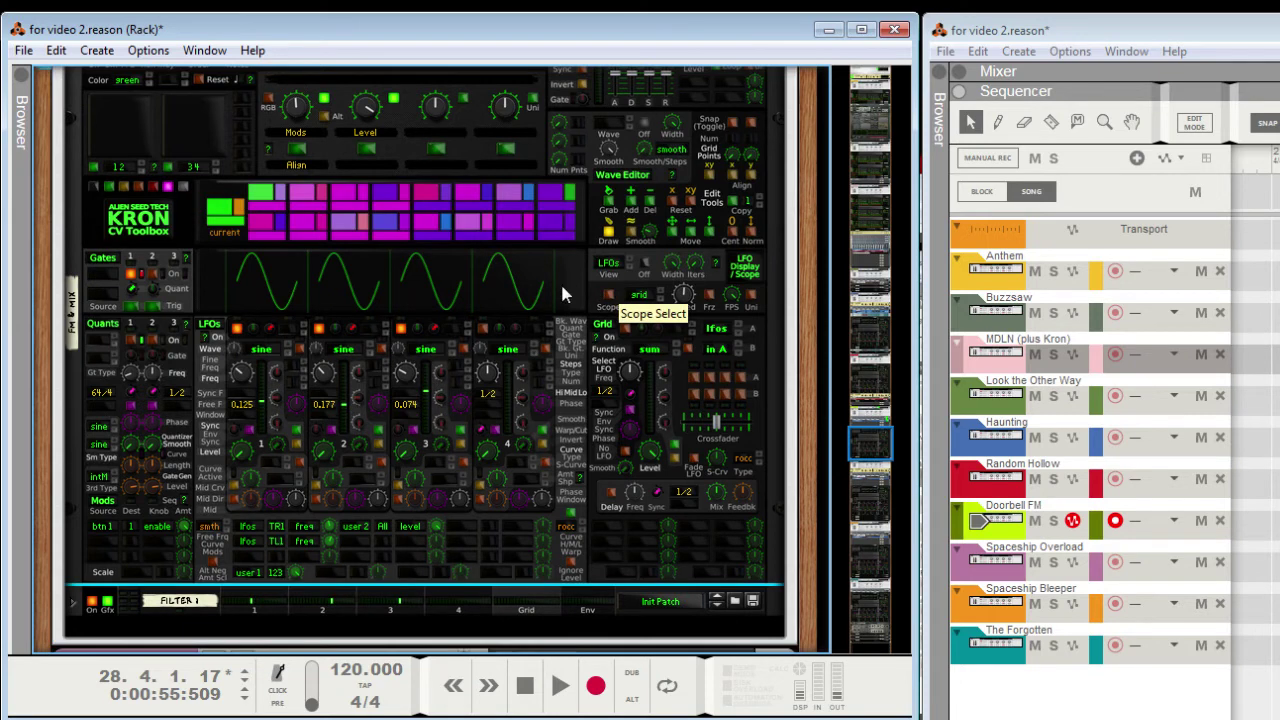
{"action": "left_click", "coordinate": [447, 230]}
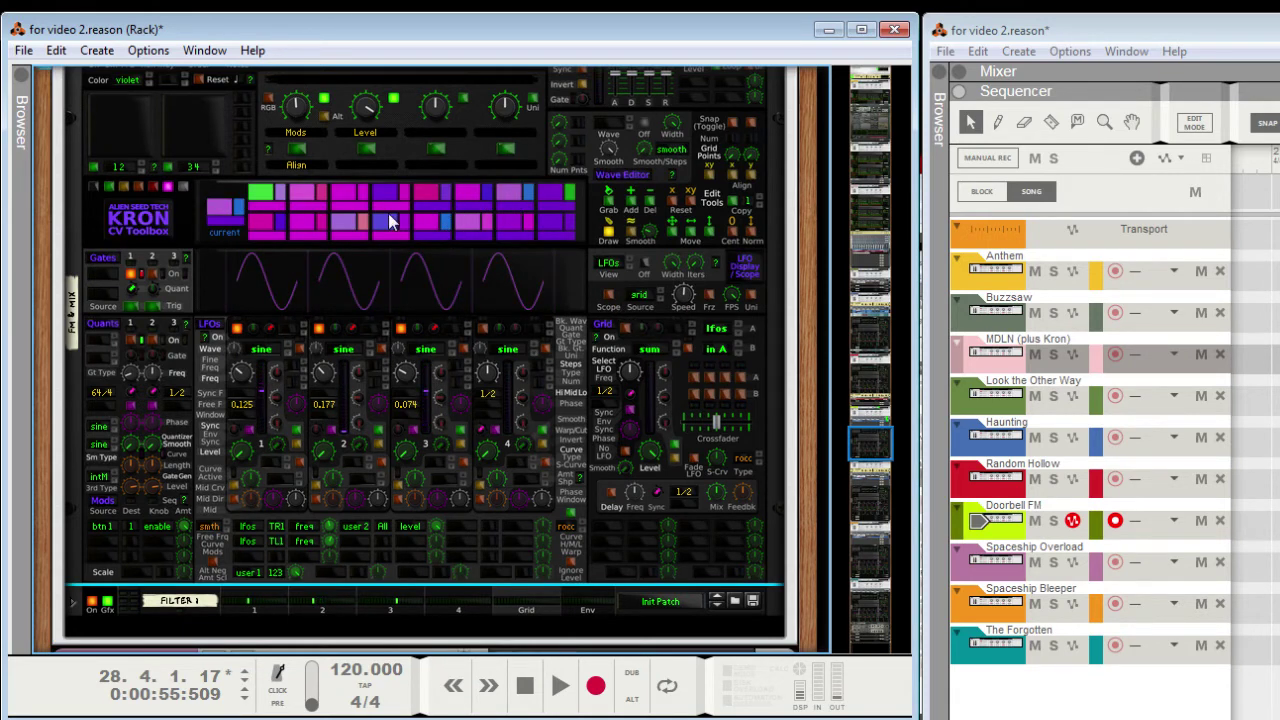
{"action": "left_click", "coordinate": [220, 214]}
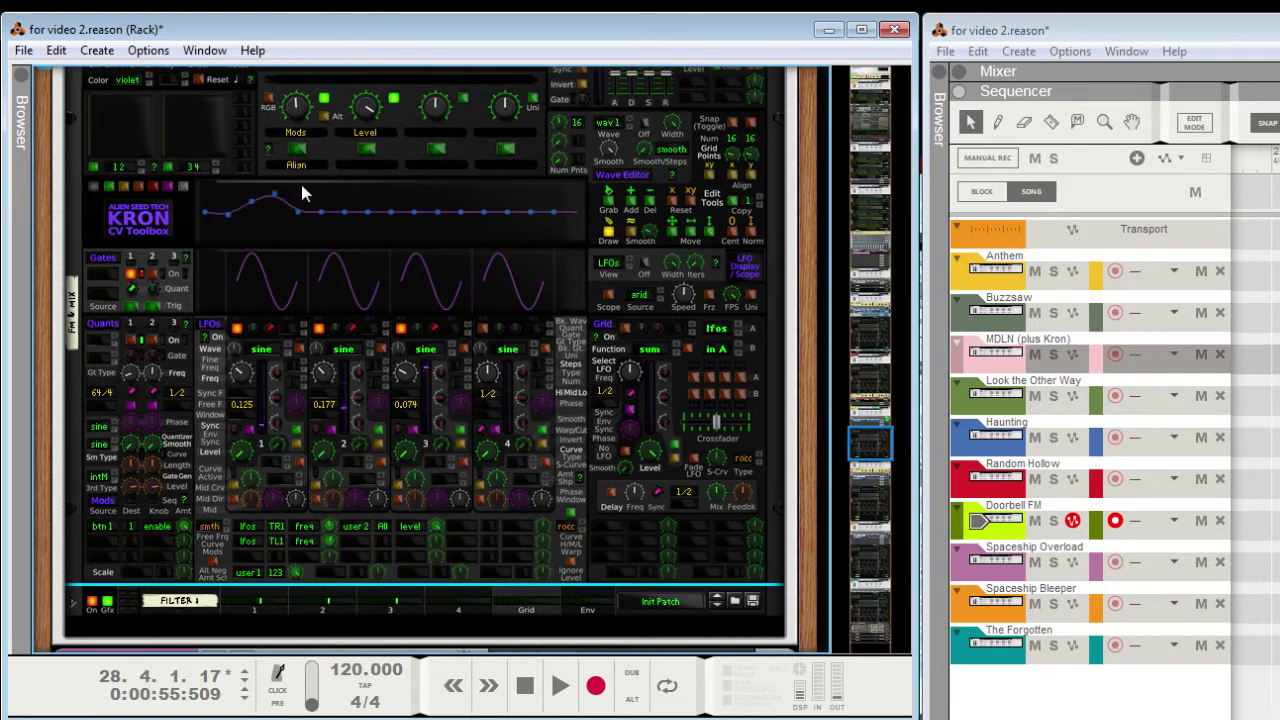
Step: Draw a new wave shape in the Kron's Wave Editor and move the X/Y pad point
{"action": "mouse_move", "coordinate": [311, 182]}
{"action": "left_mouse_down"}
{"action": "mouse_move", "coordinate": [338, 268]}
{"action": "mouse_move", "coordinate": [495, 292]}
{"action": "mouse_move", "coordinate": [576, 212]}
{"action": "left_mouse_up"}
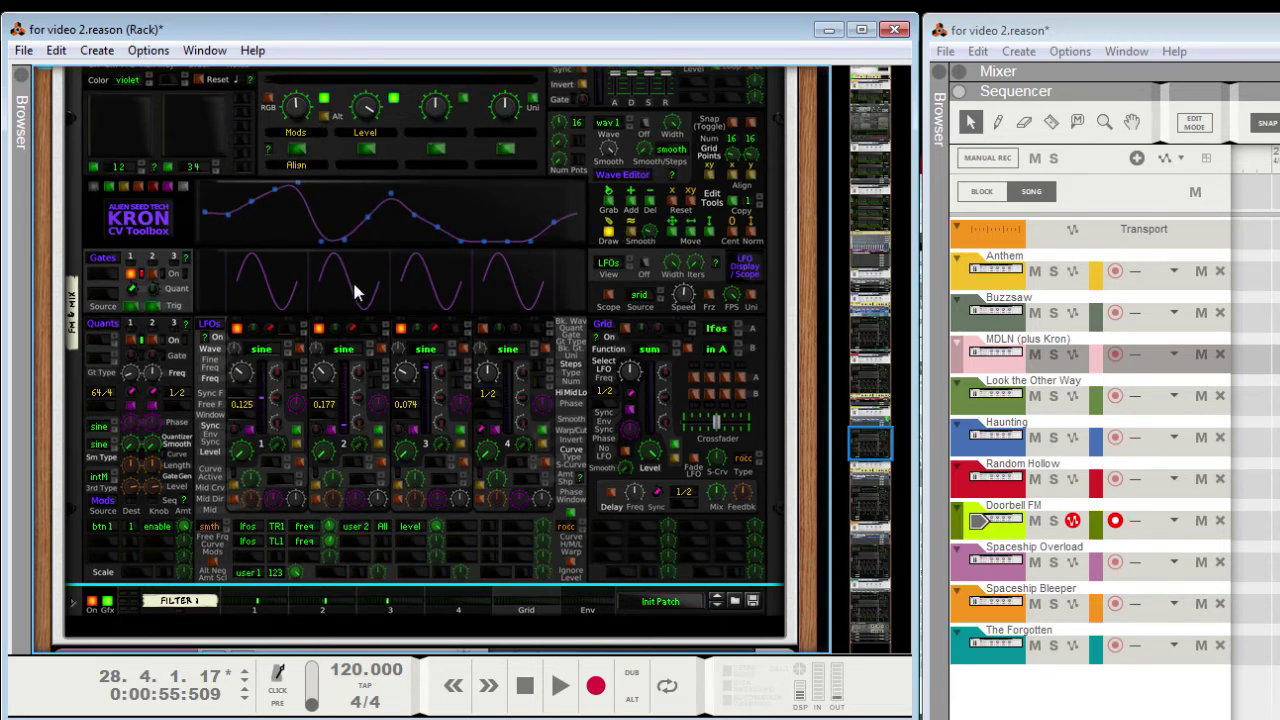
{"action": "scroll", "coordinate": [431, 374], "scroll_direction": "up", "scroll_amount": 5}
{"action": "scroll", "coordinate": [433, 380], "scroll_direction": "up", "scroll_amount": 5}
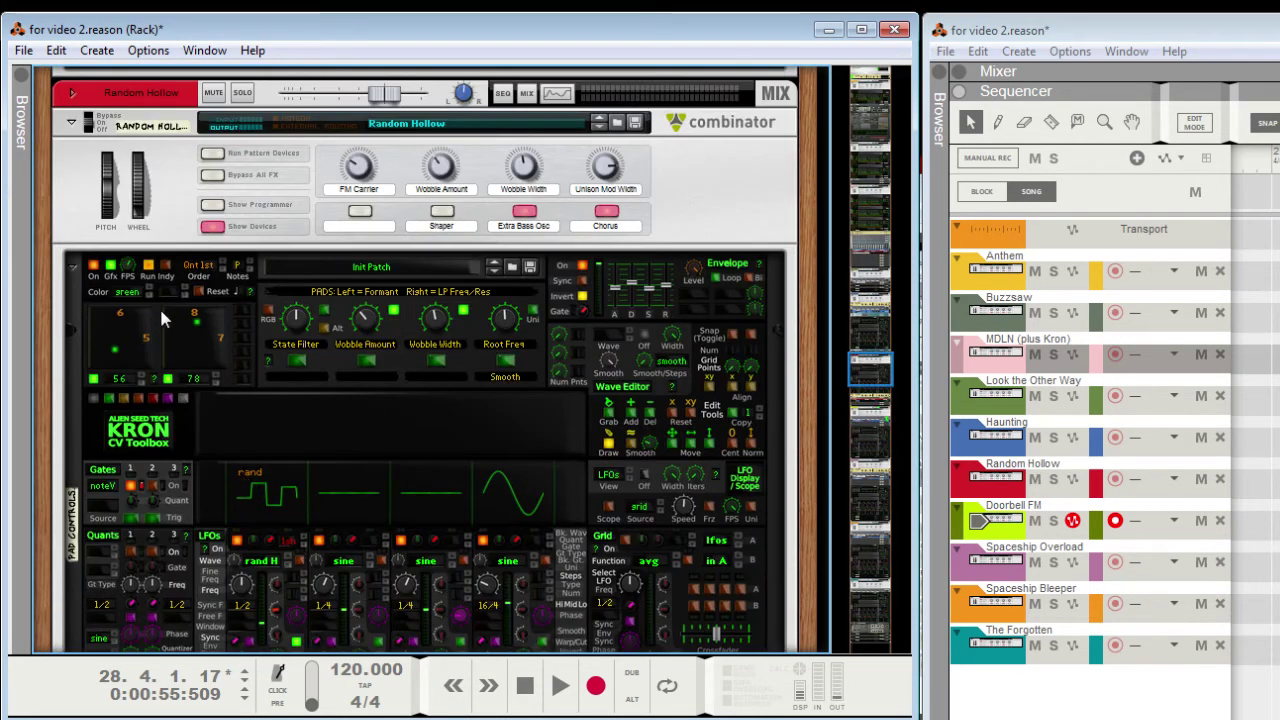
{"action": "scroll", "coordinate": [399, 448], "scroll_direction": "down", "scroll_amount": 10}
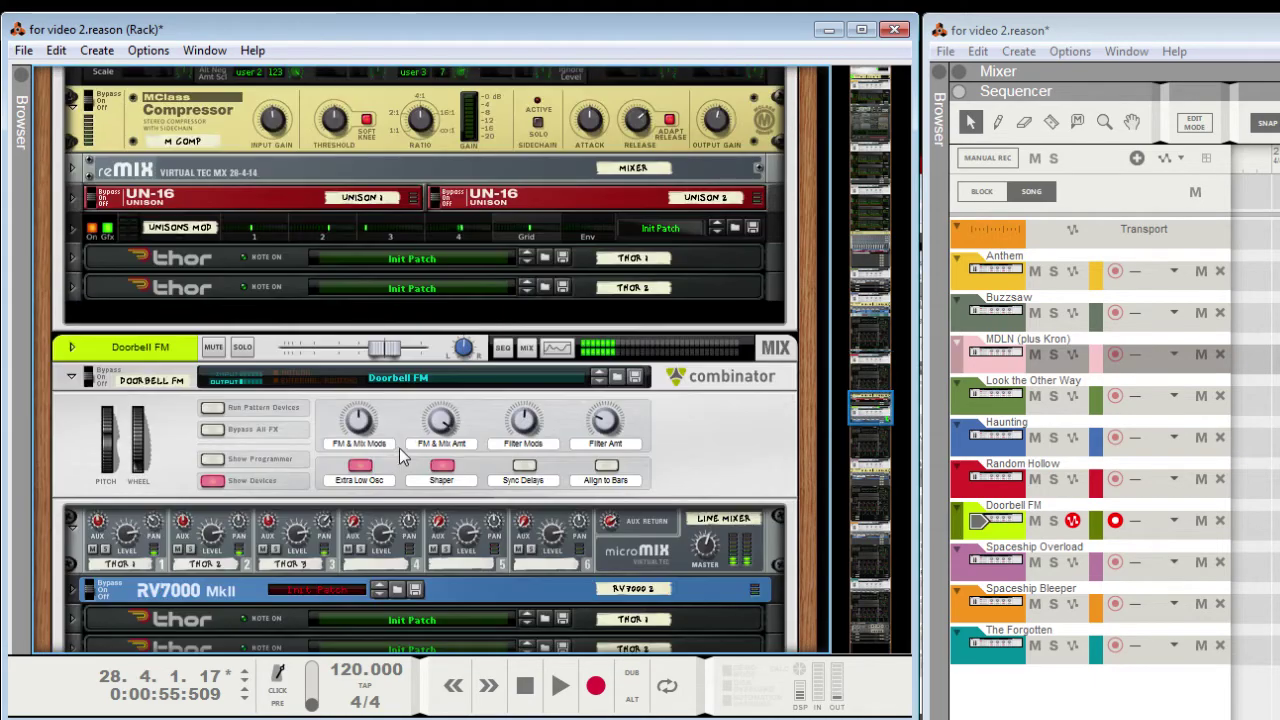
{"action": "scroll", "coordinate": [302, 437], "scroll_direction": "down", "scroll_amount": 2}
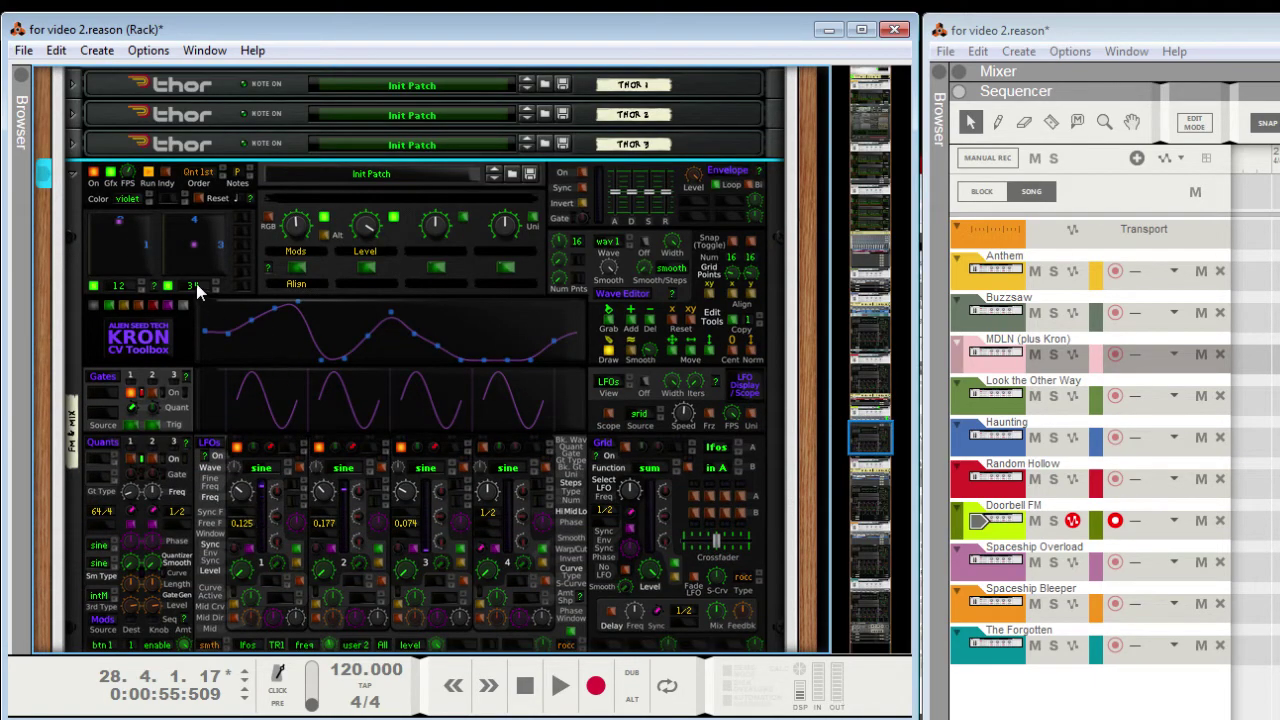
{"action": "left_click", "coordinate": [121, 246]}
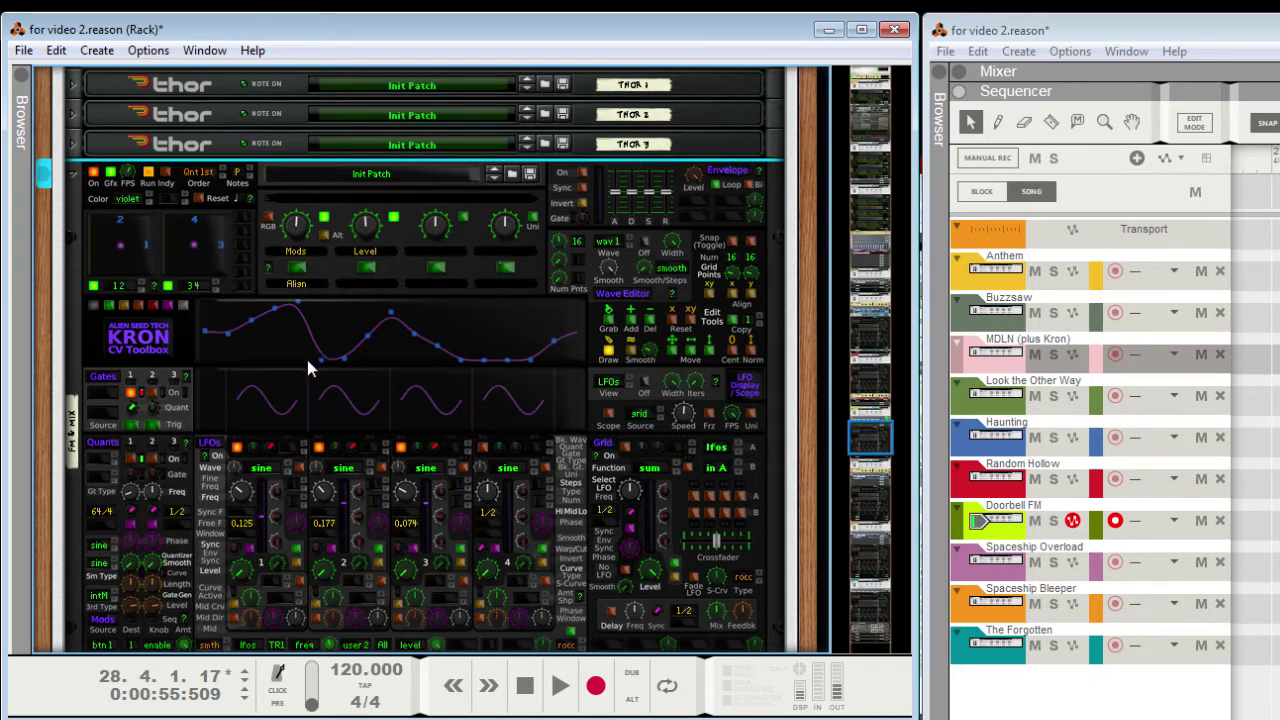
Step: Switch the Kron's colour preset from violet to red
{"action": "left_click", "coordinate": [154, 305]}
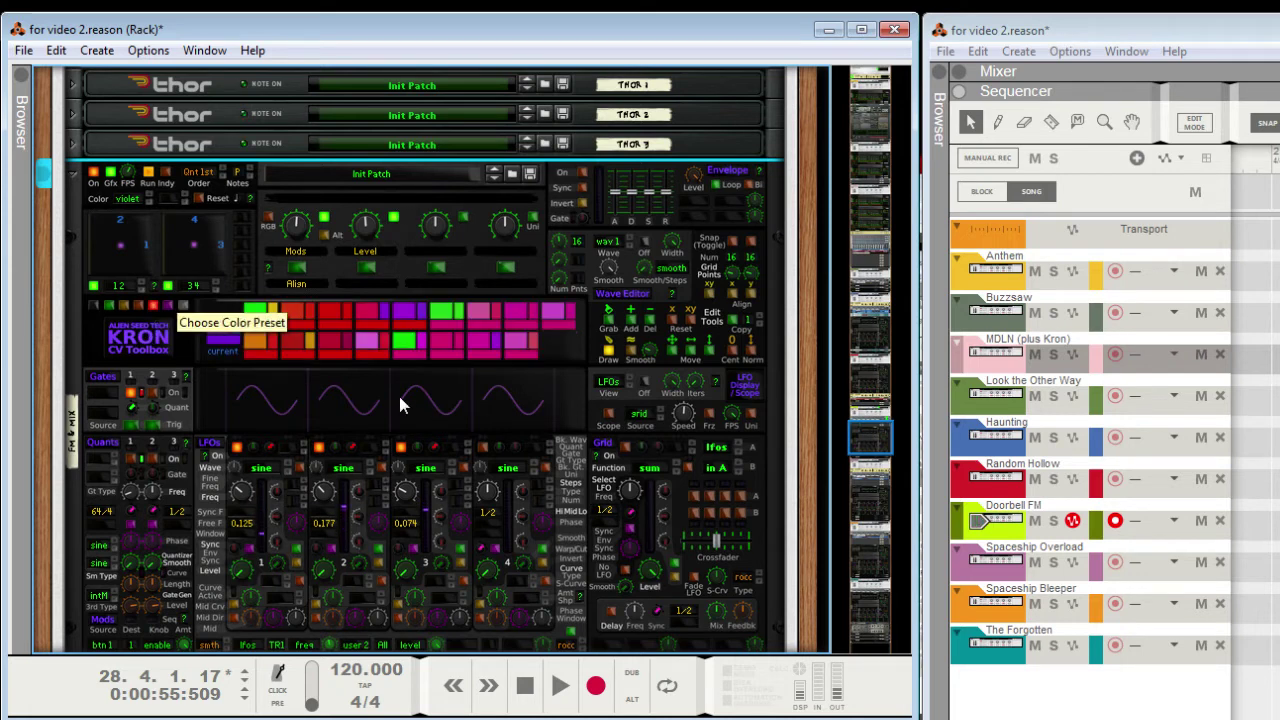
{"action": "left_click", "coordinate": [255, 345]}
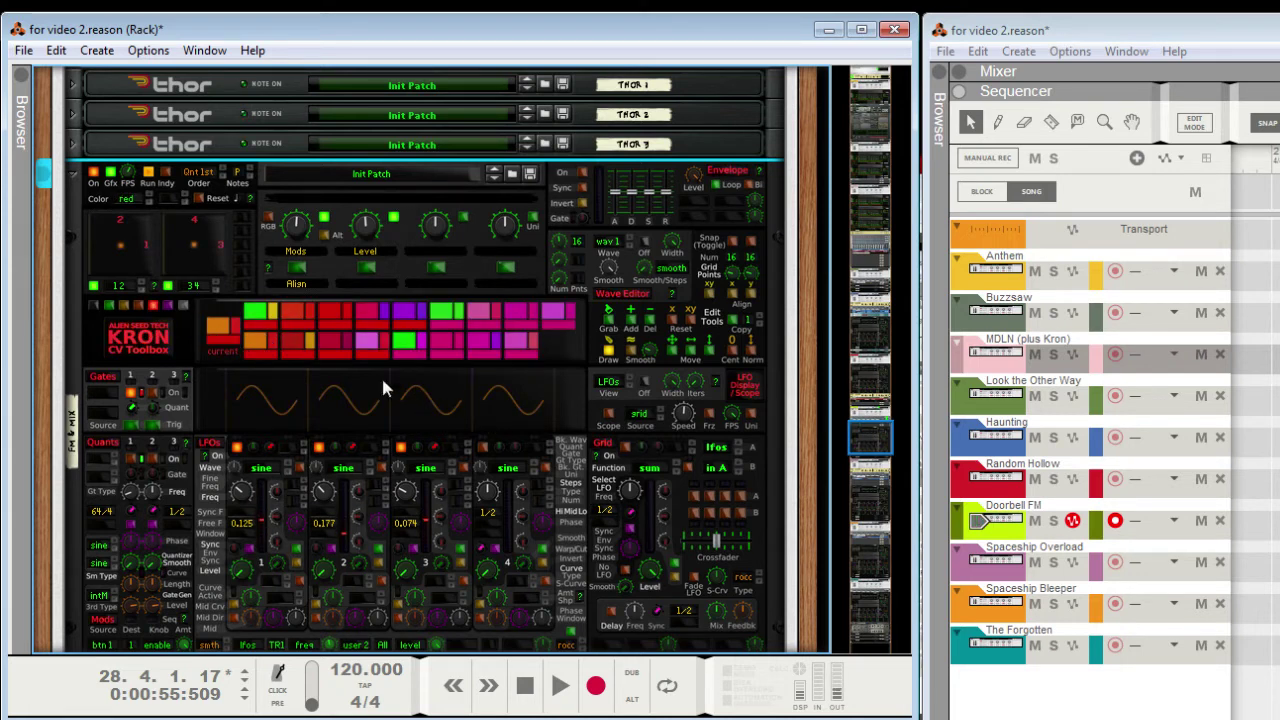
{"action": "left_click", "coordinate": [291, 352]}
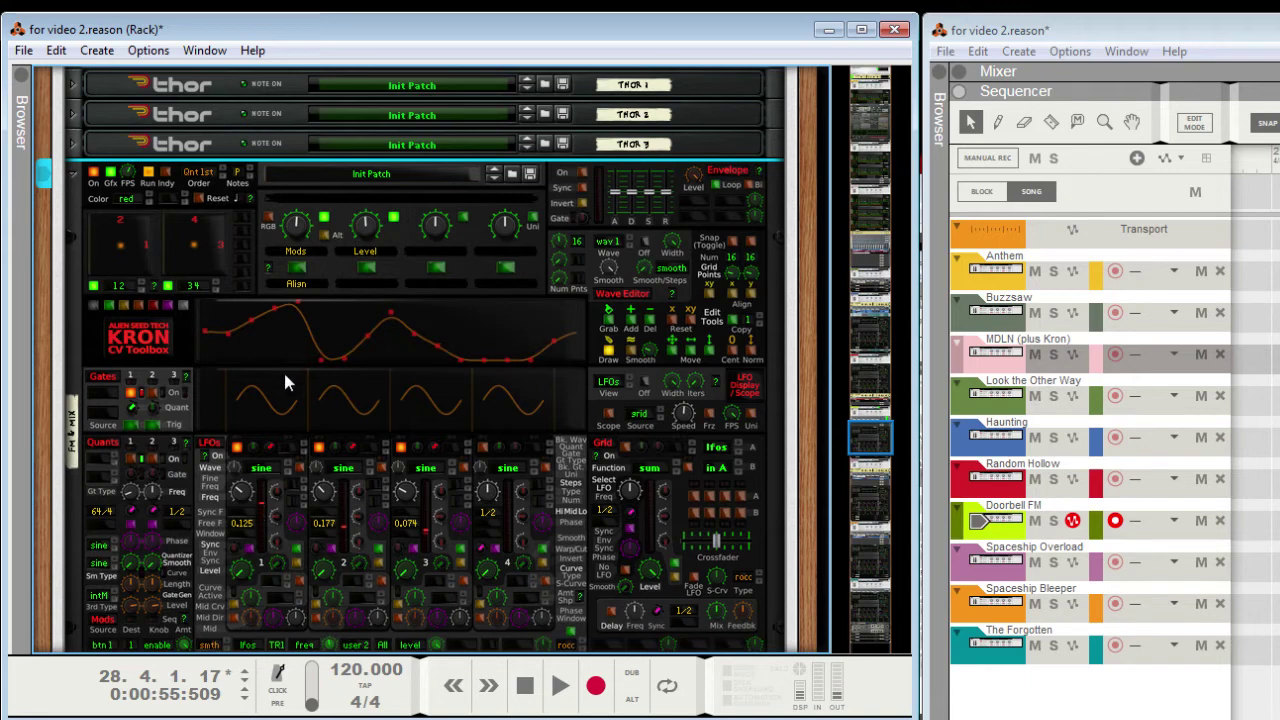
Step: On the rear of the rack, set the Kron's Inside Color to off and compare on the front
{"action": "scroll", "coordinate": [580, 325], "scroll_direction": "down", "scroll_amount": 2}
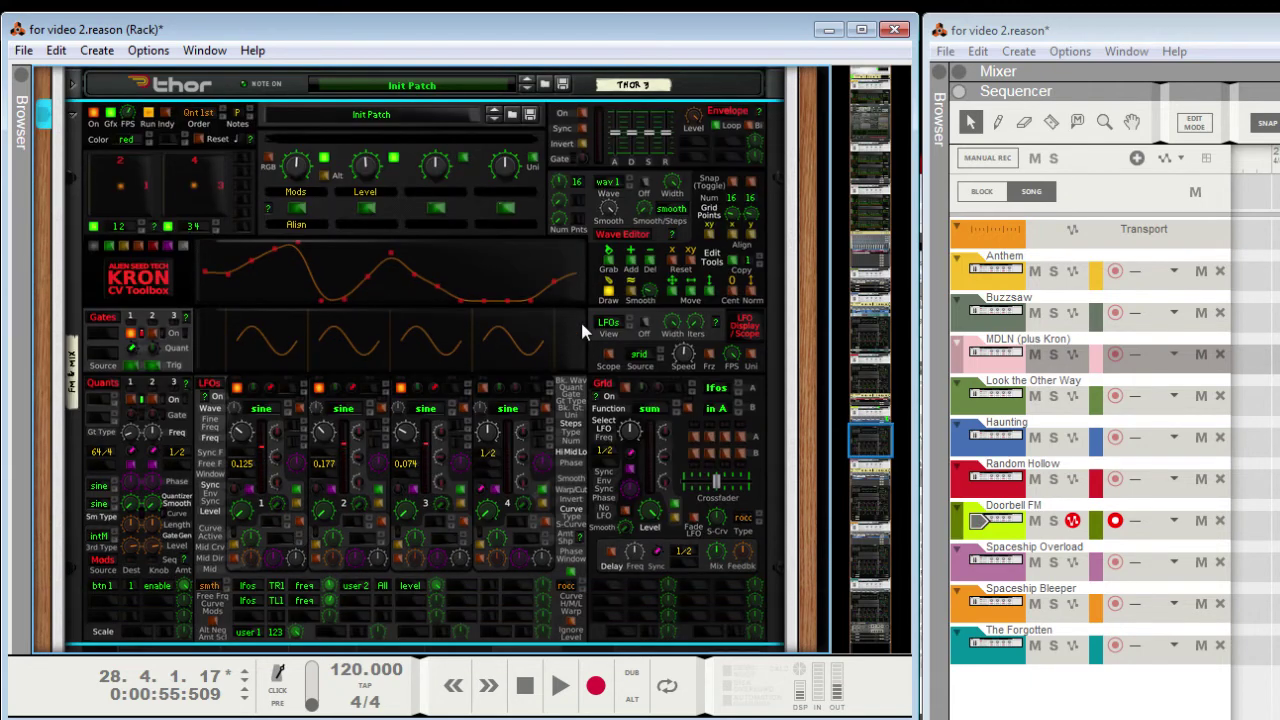
{"action": "key", "text": "Tab"}
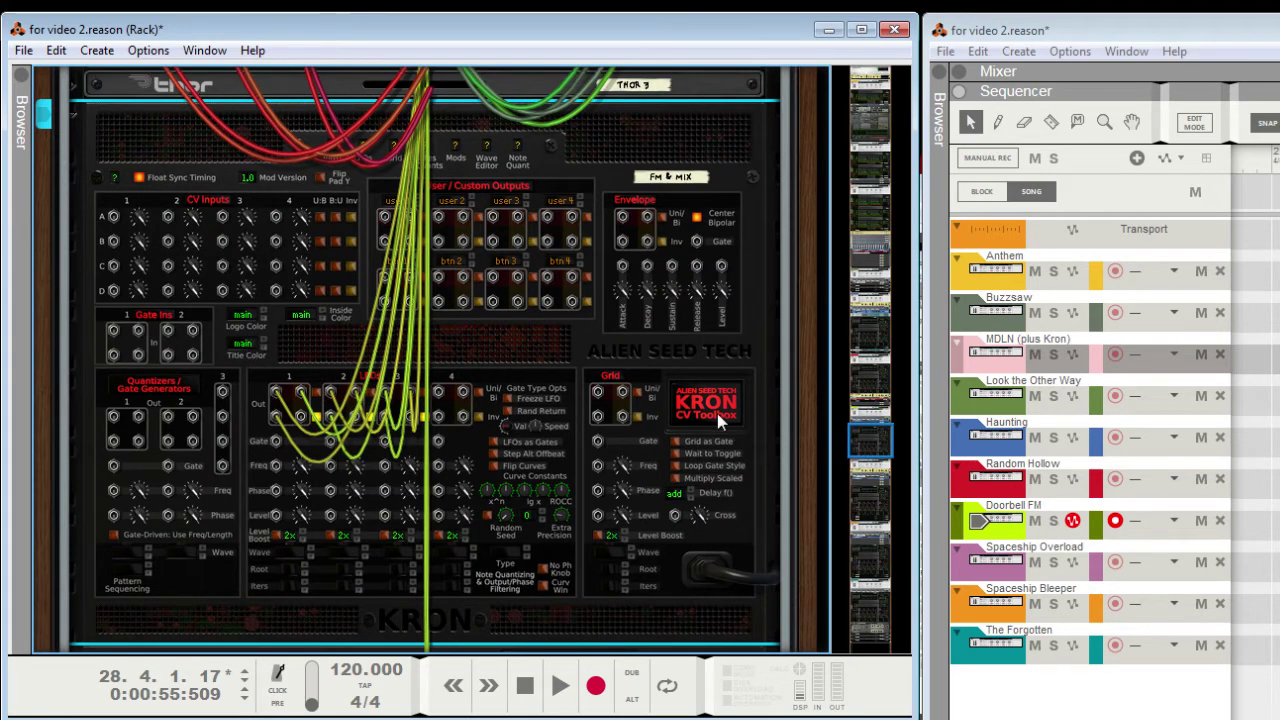
{"action": "left_click", "coordinate": [299, 317]}
{"action": "left_click", "coordinate": [355, 335]}
{"action": "key", "text": "Tab"}
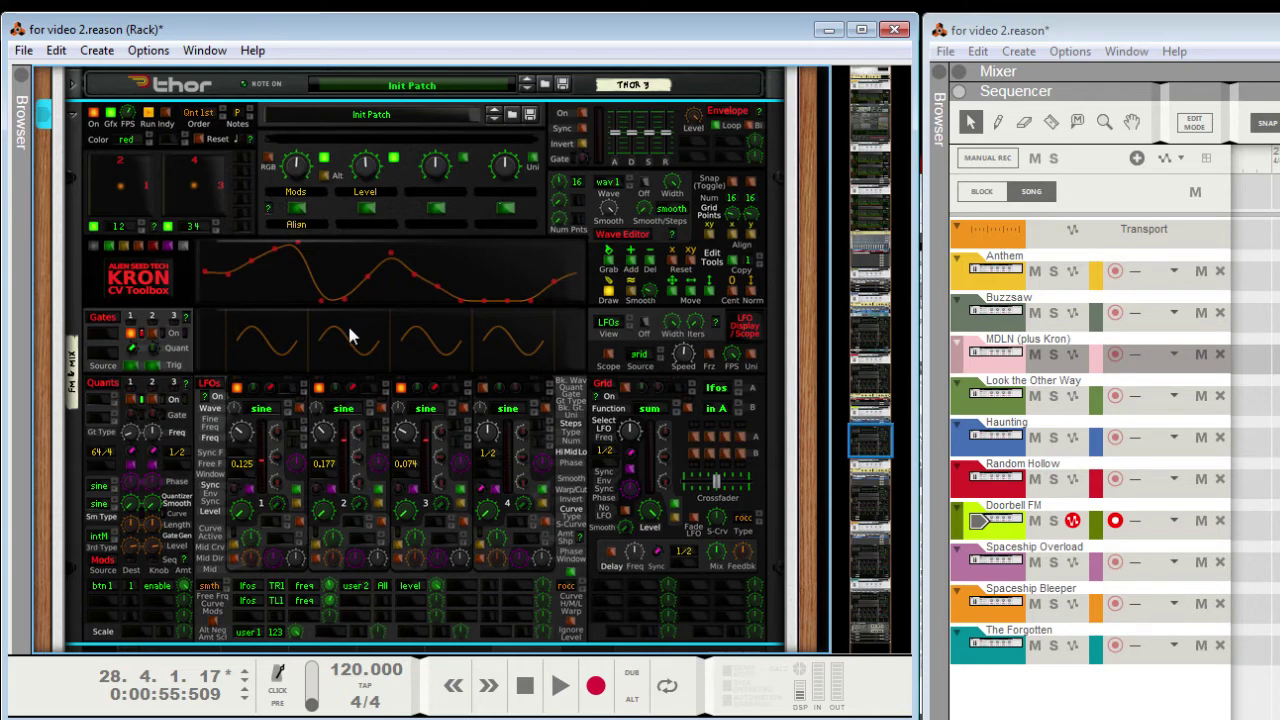
Step: Set the Kron's Inside Color back to main and return to the front panels
{"action": "key", "text": "Tab"}
{"action": "left_click", "coordinate": [306, 315]}
{"action": "left_click", "coordinate": [357, 351]}
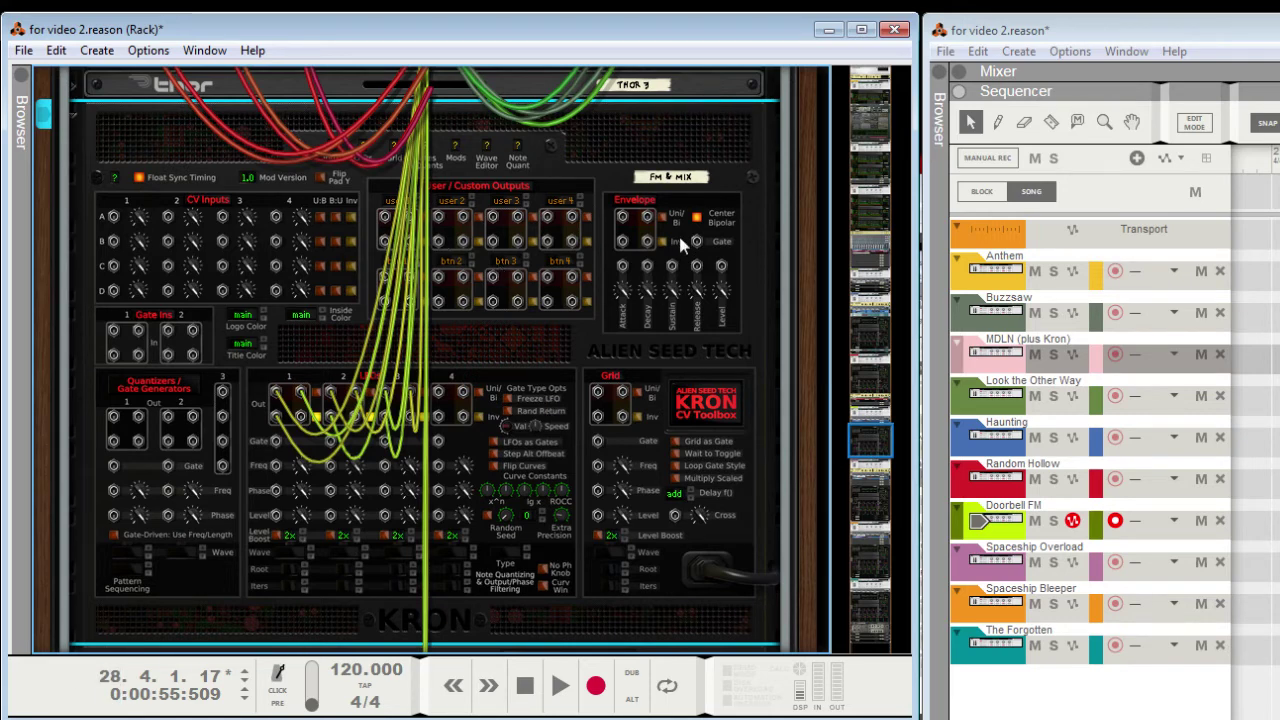
{"action": "key", "text": "Tab"}
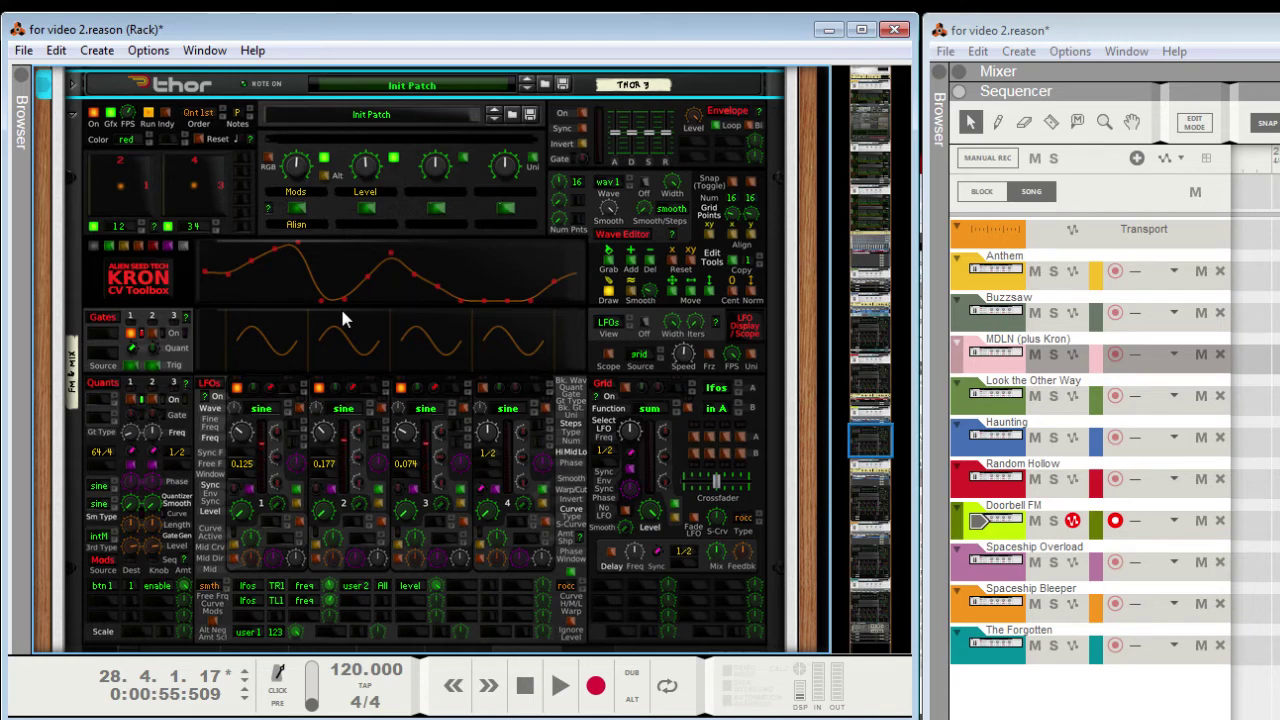
Step: Focus The Forgotten track, scroll to its Kron CV Toolbox, and redraw part of the wave-editor curve
{"action": "left_click", "coordinate": [1116, 646]}
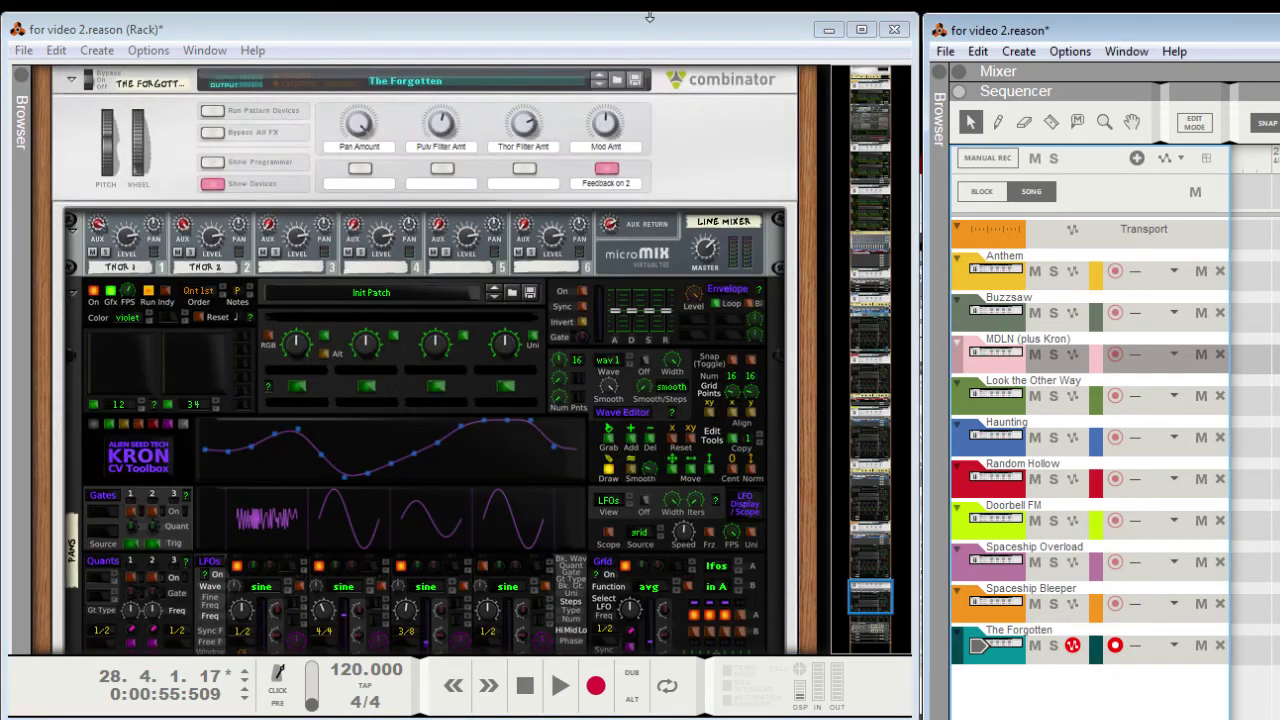
{"action": "scroll", "coordinate": [613, 243], "scroll_direction": "down", "scroll_amount": 2}
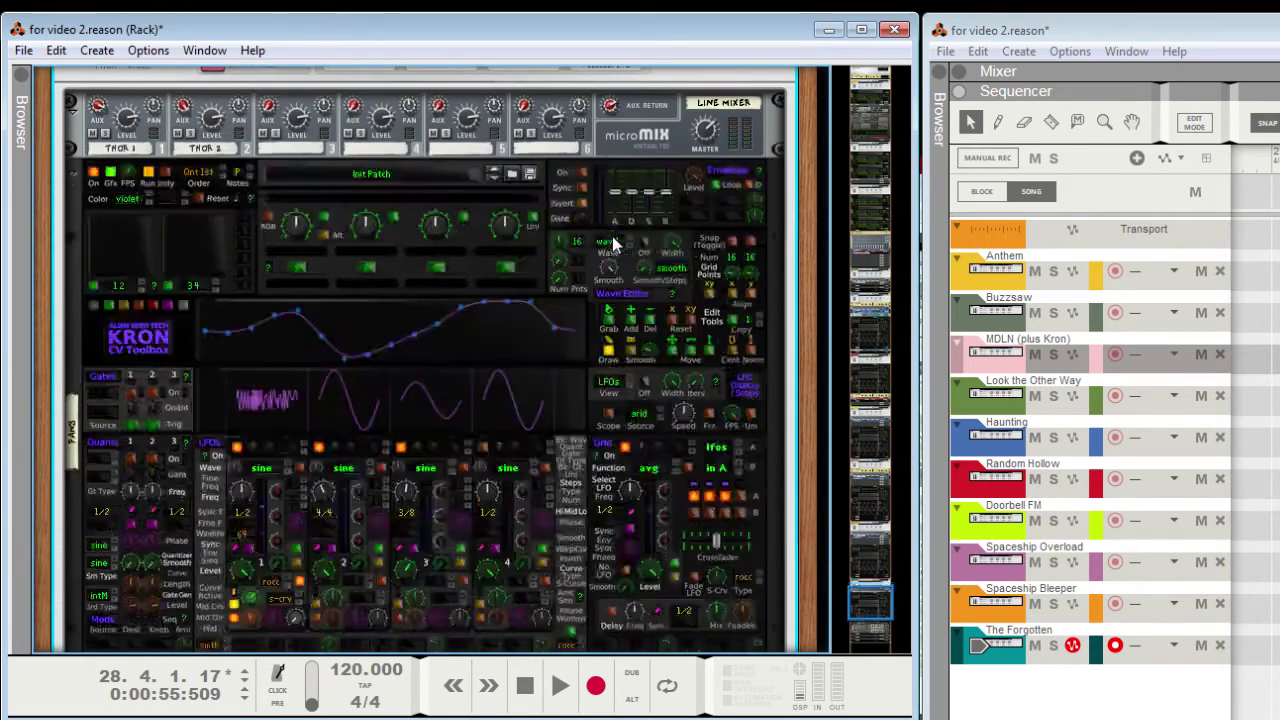
{"action": "scroll", "coordinate": [613, 243], "scroll_direction": "down", "scroll_amount": 1}
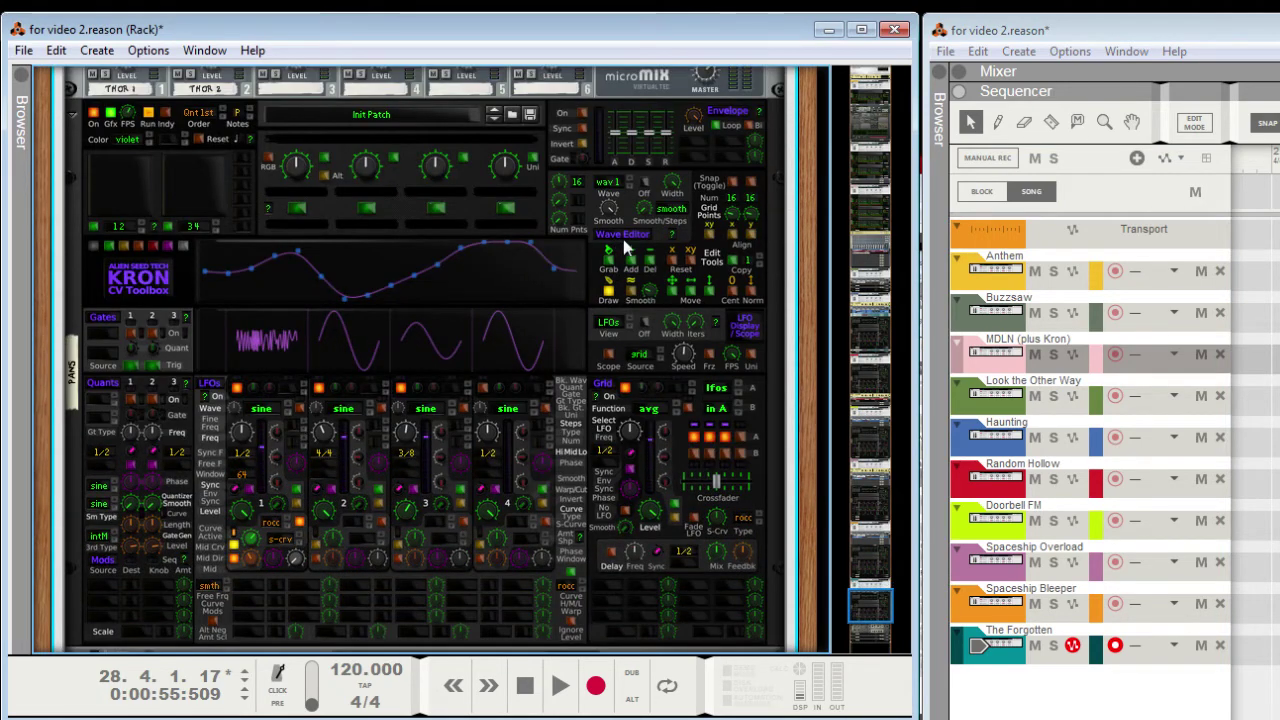
{"action": "scroll", "coordinate": [623, 243], "scroll_direction": "up", "scroll_amount": 1}
{"action": "scroll", "coordinate": [623, 243], "scroll_direction": "down", "scroll_amount": 1}
{"action": "scroll", "coordinate": [559, 227], "scroll_direction": "down", "scroll_amount": 1}
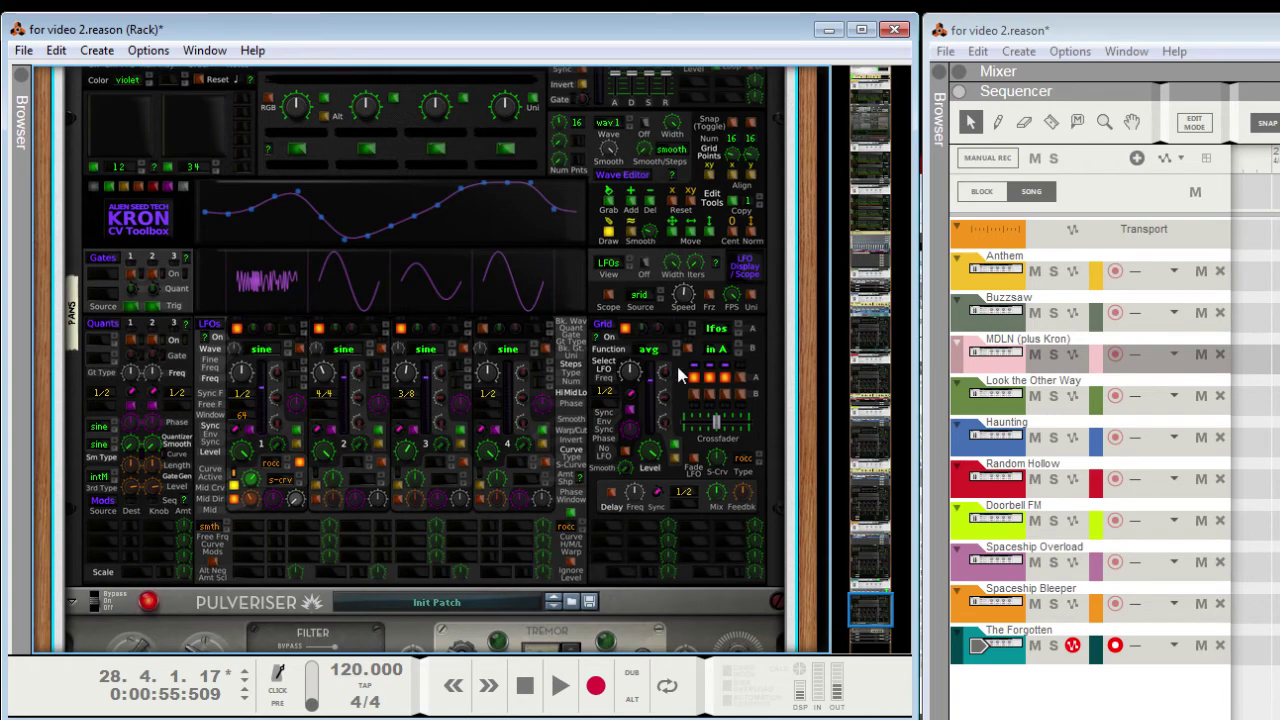
{"action": "scroll", "coordinate": [680, 375], "scroll_direction": "up", "scroll_amount": 5}
{"action": "scroll", "coordinate": [686, 360], "scroll_direction": "down", "scroll_amount": 10}
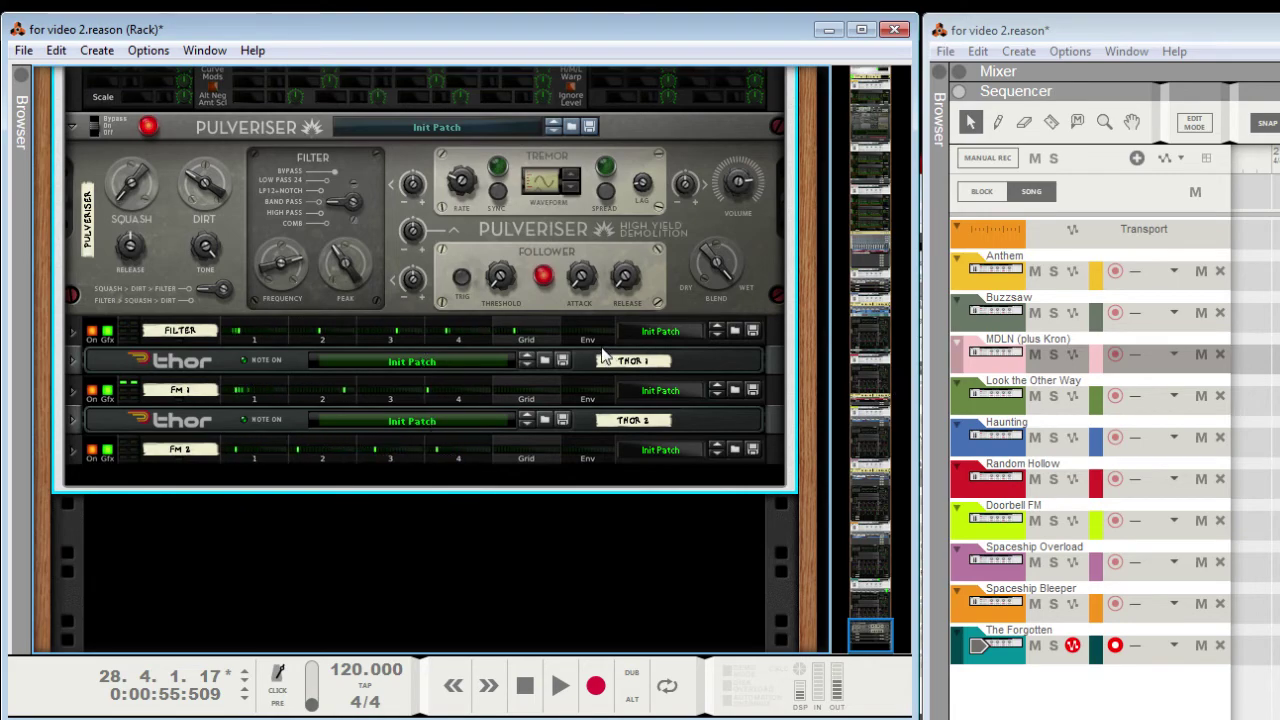
{"action": "scroll", "coordinate": [600, 346], "scroll_direction": "up", "scroll_amount": 2}
{"action": "scroll", "coordinate": [600, 346], "scroll_direction": "up", "scroll_amount": 7}
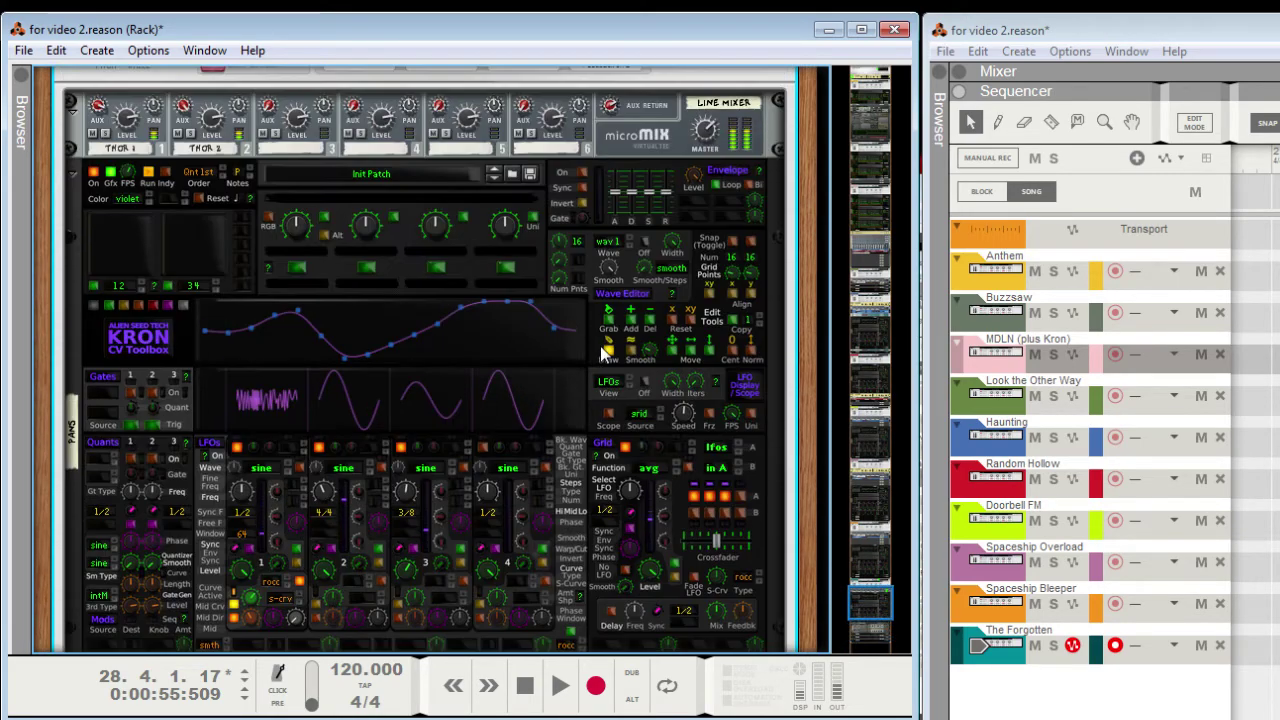
{"action": "scroll", "coordinate": [602, 352], "scroll_direction": "up", "scroll_amount": 1}
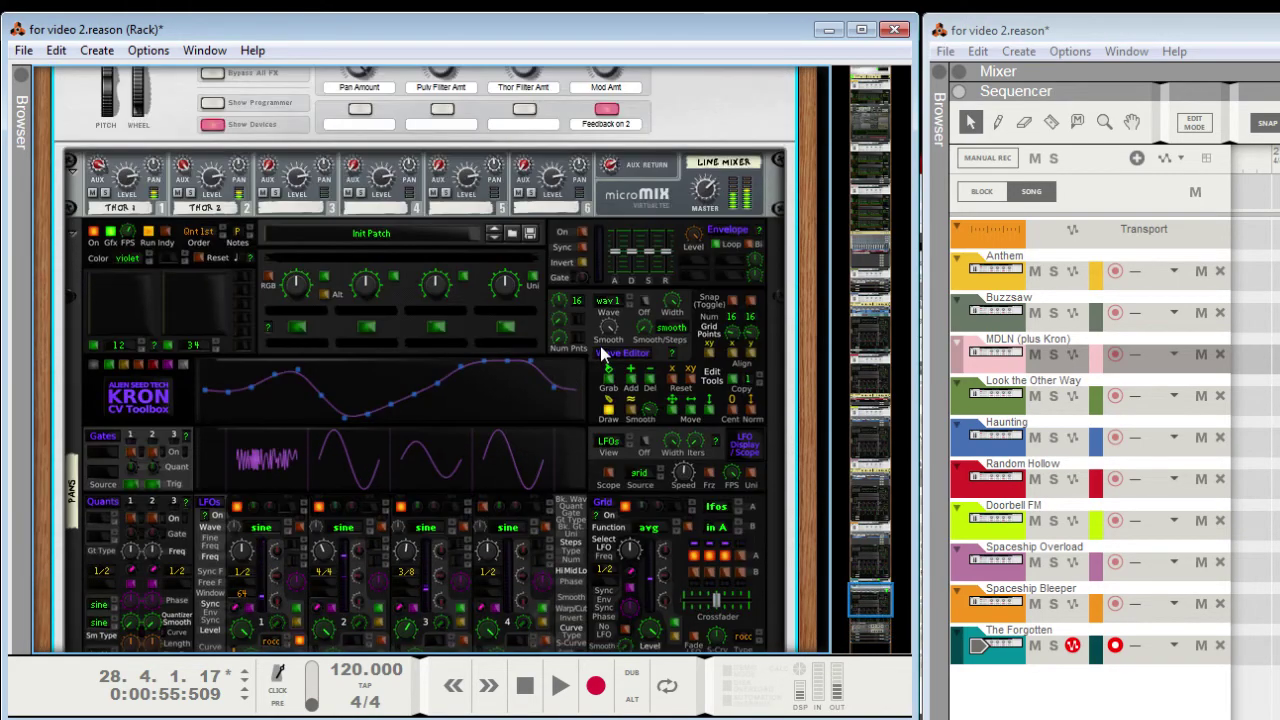
{"action": "scroll", "coordinate": [602, 352], "scroll_direction": "down", "scroll_amount": 3}
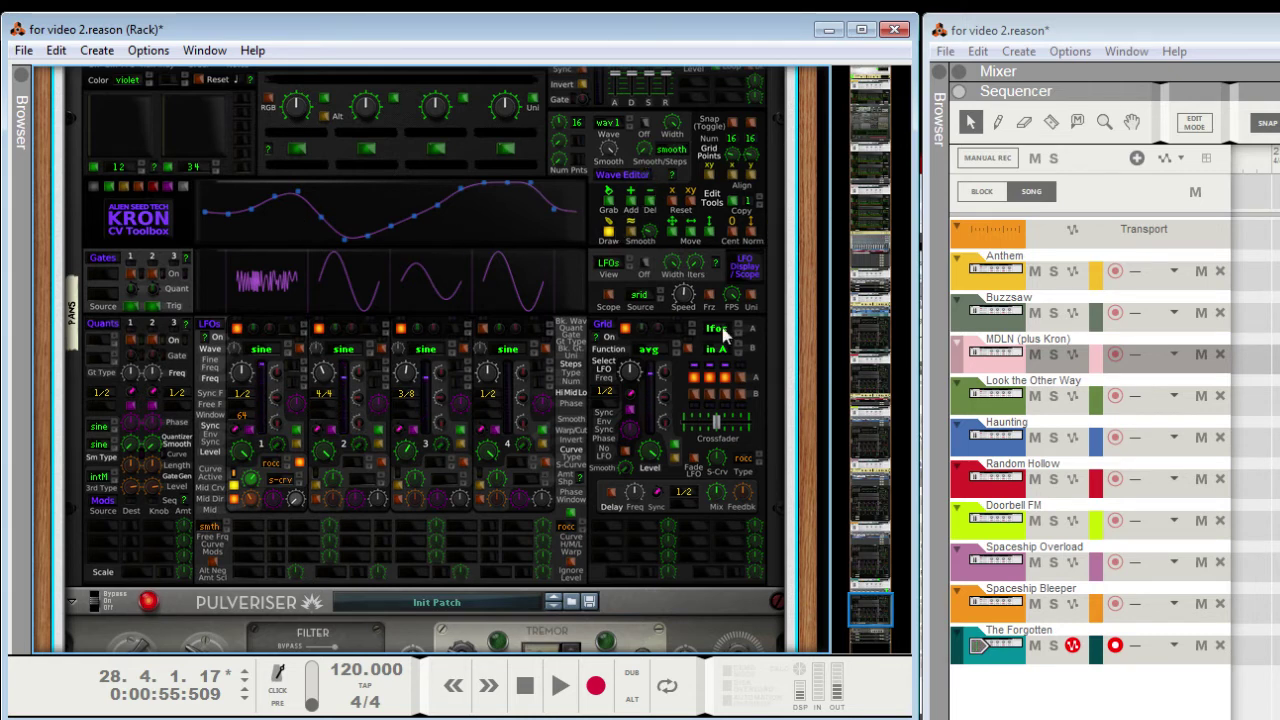
{"action": "left_click_drag", "start_coordinate": [228, 203], "coordinate": [314, 192]}
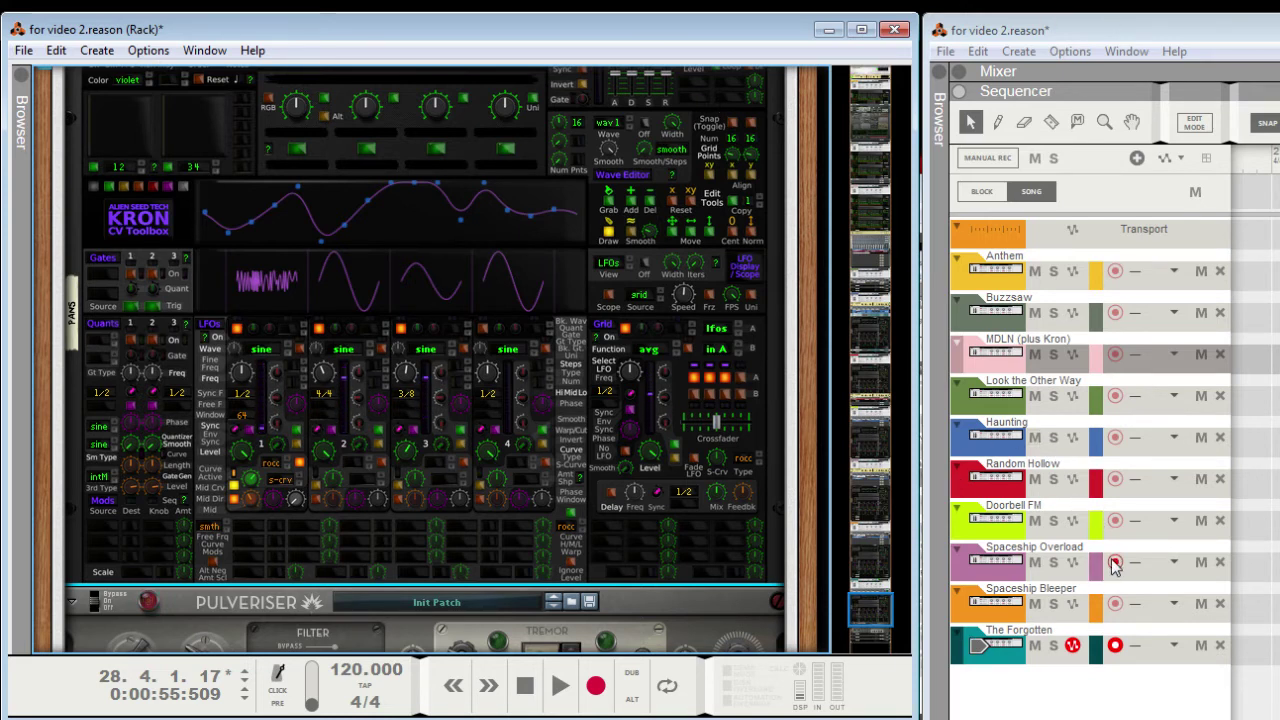
Step: Focus the Spaceship Overload track and select its combinator in the rack
{"action": "left_click", "coordinate": [957, 575]}
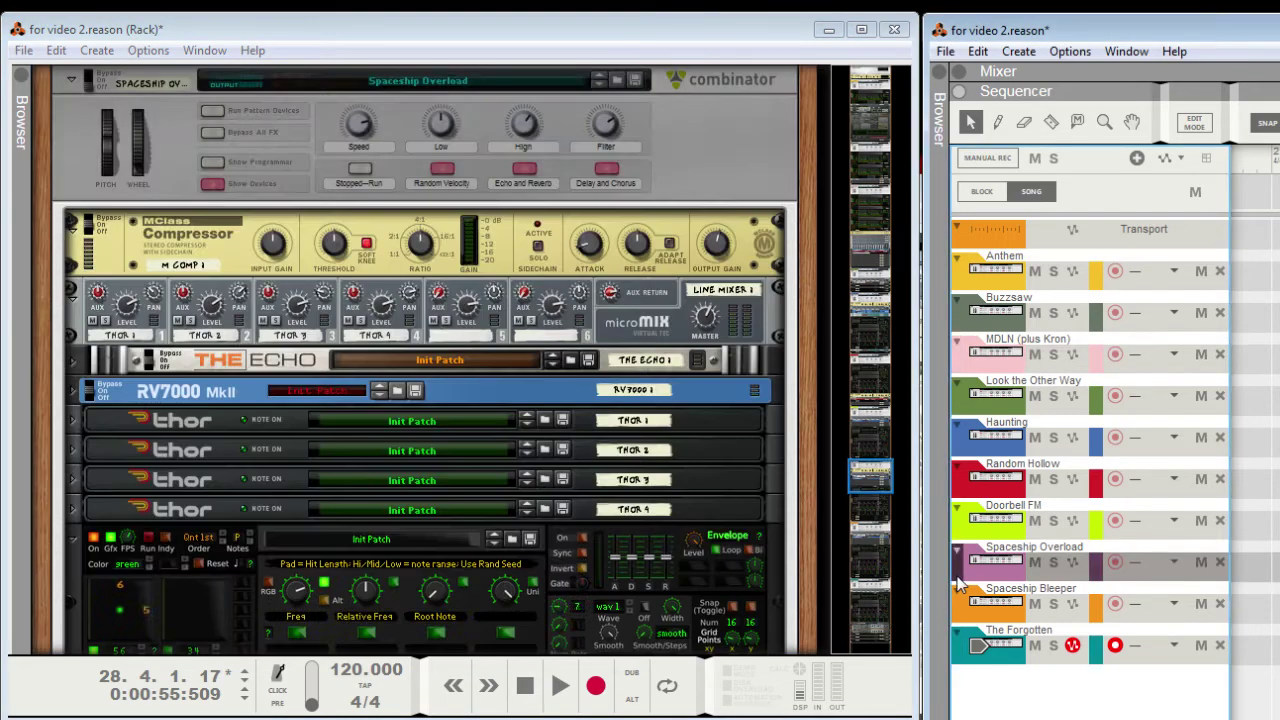
{"action": "left_click", "coordinate": [88, 90]}
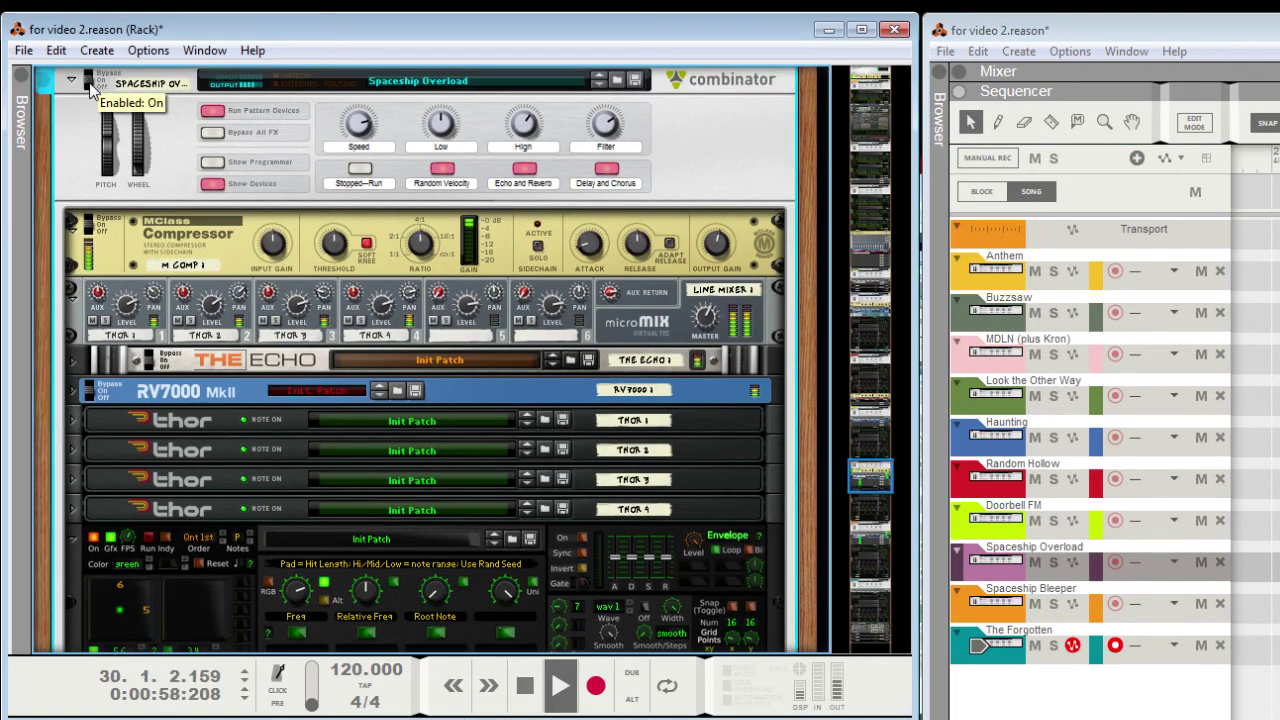
{"action": "scroll", "coordinate": [548, 313], "scroll_direction": "down", "scroll_amount": 5}
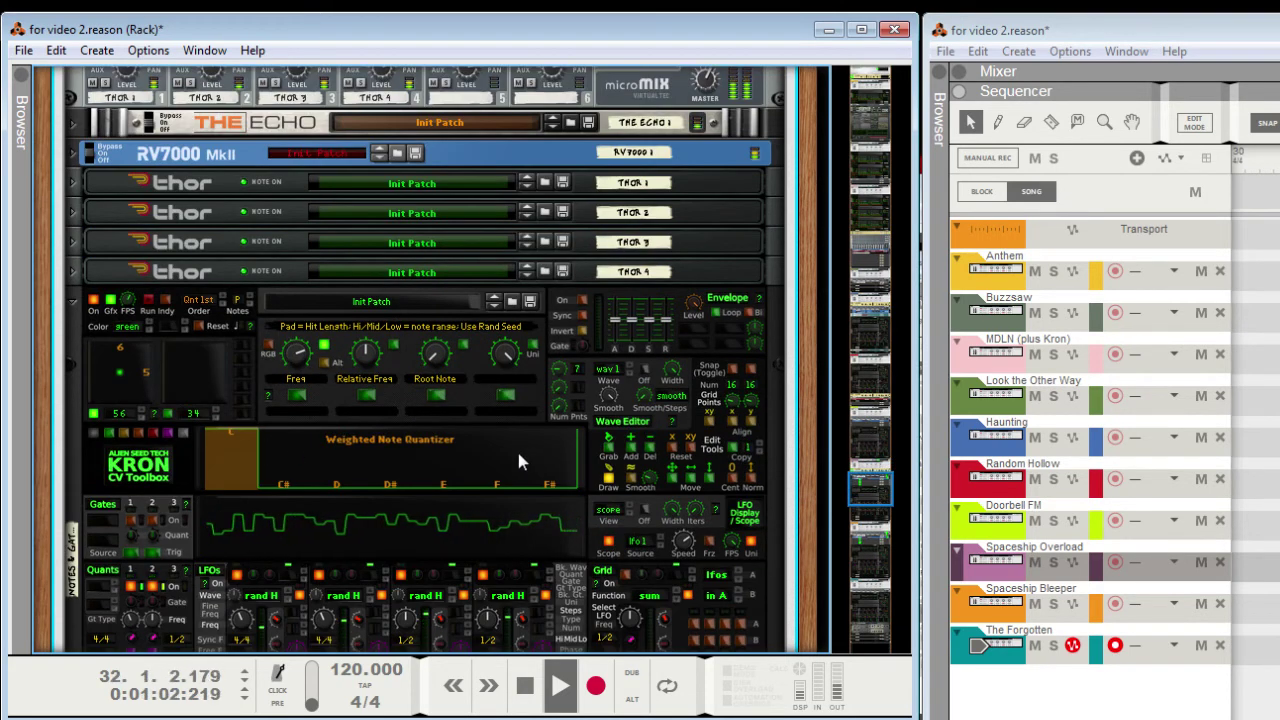
Step: Confirm the Kron's Type is wtnote on the rear, then raise Num Points on the front
{"action": "key", "text": "Tab"}
{"action": "scroll", "coordinate": [507, 442], "scroll_direction": "down", "scroll_amount": 3}
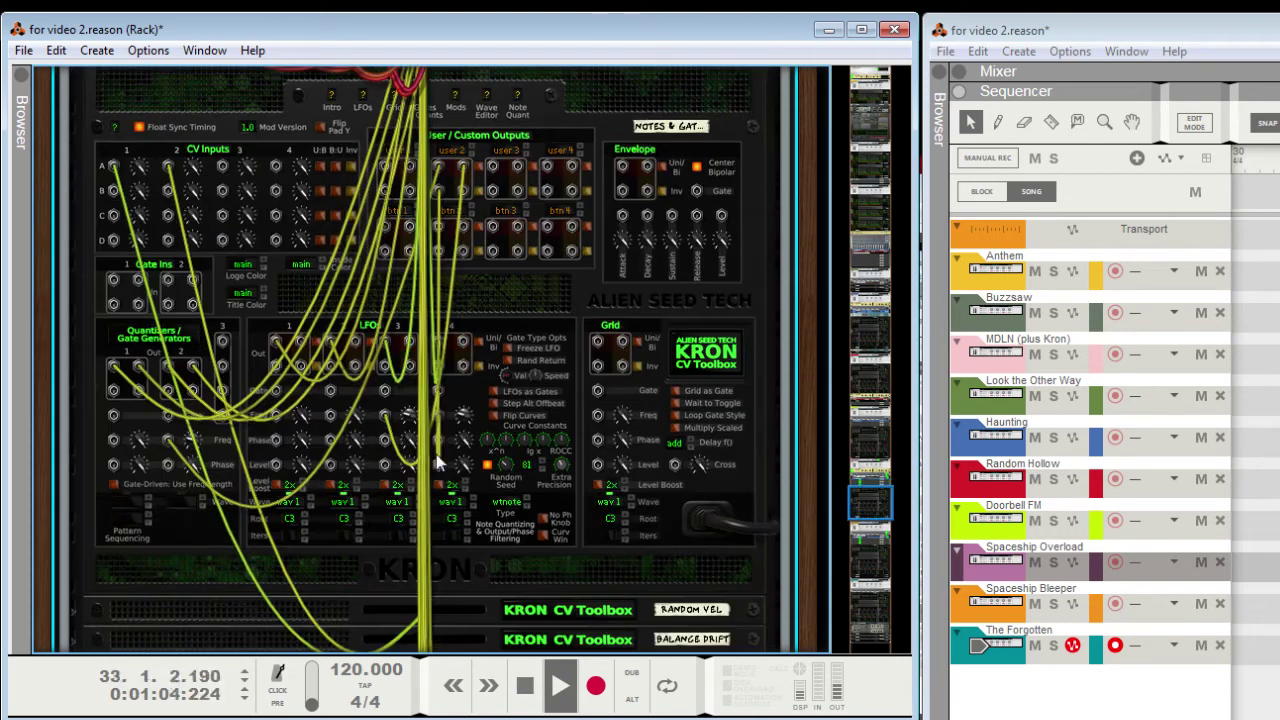
{"action": "left_click", "coordinate": [503, 502]}
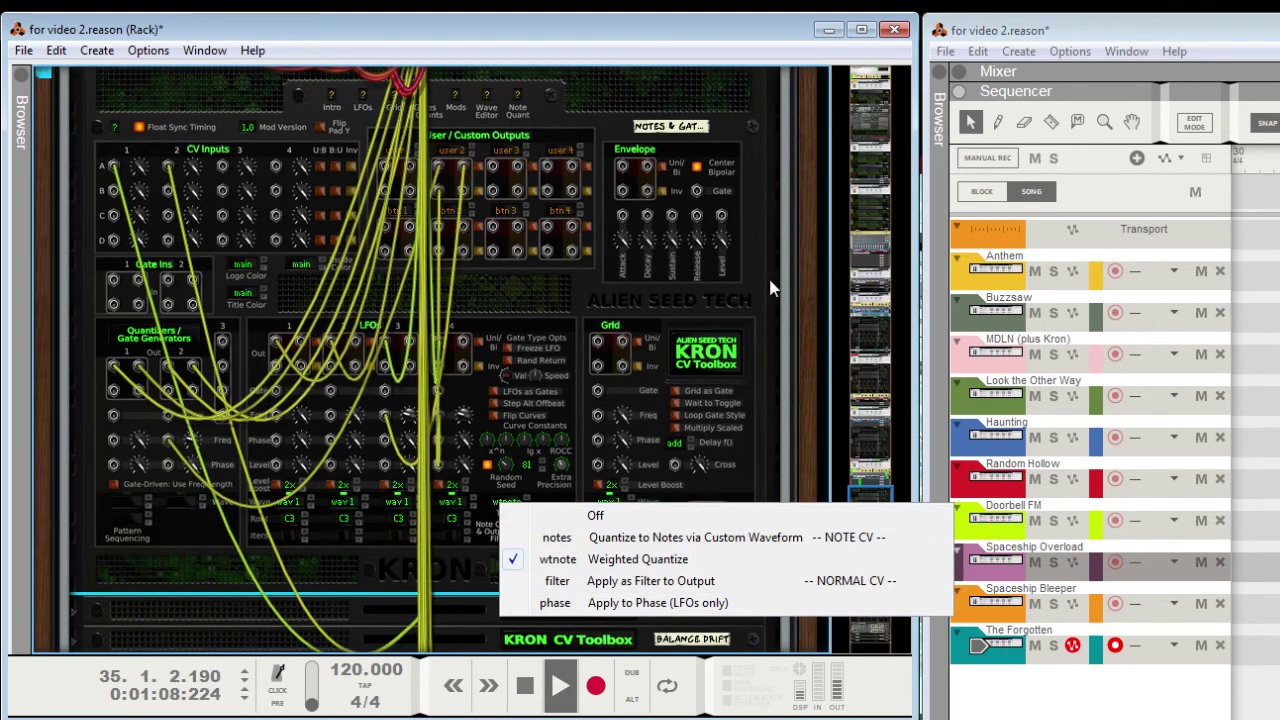
{"action": "left_click", "coordinate": [623, 390]}
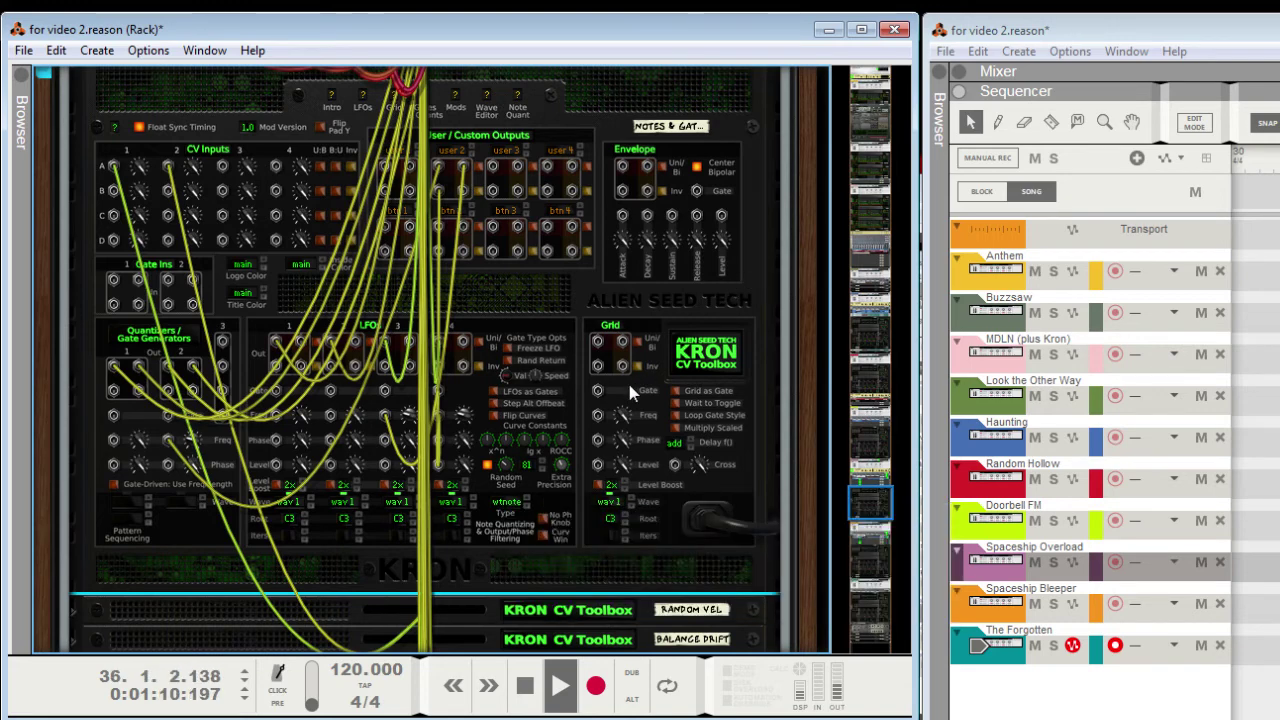
{"action": "key", "text": "Tab"}
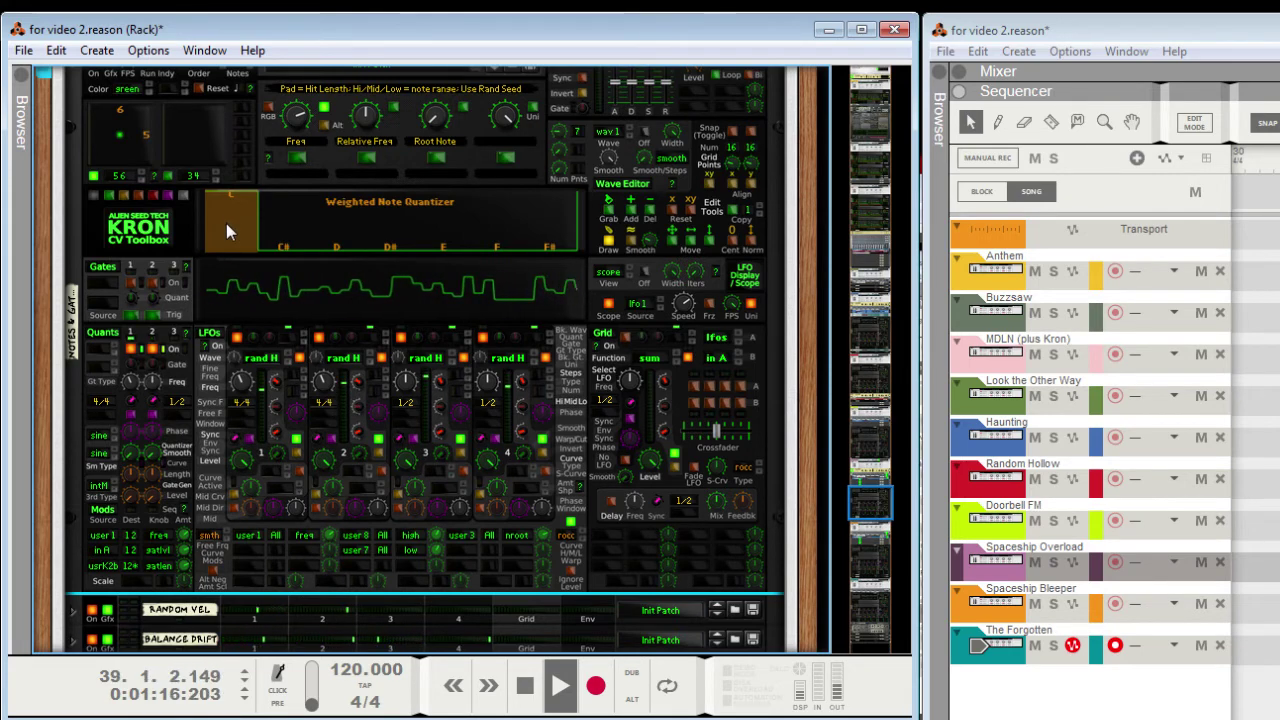
{"action": "left_click_drag", "start_coordinate": [563, 137], "coordinate": [563, 127]}
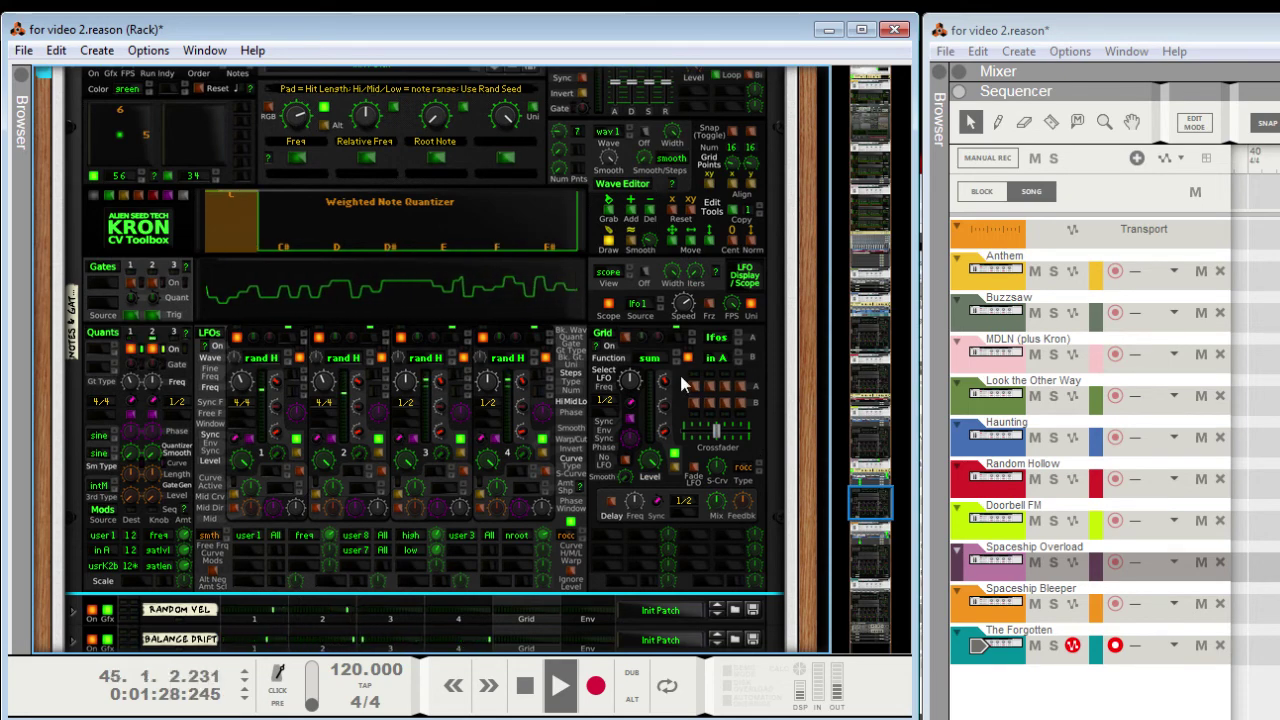
{"action": "scroll", "coordinate": [434, 286], "scroll_direction": "up", "scroll_amount": 10}
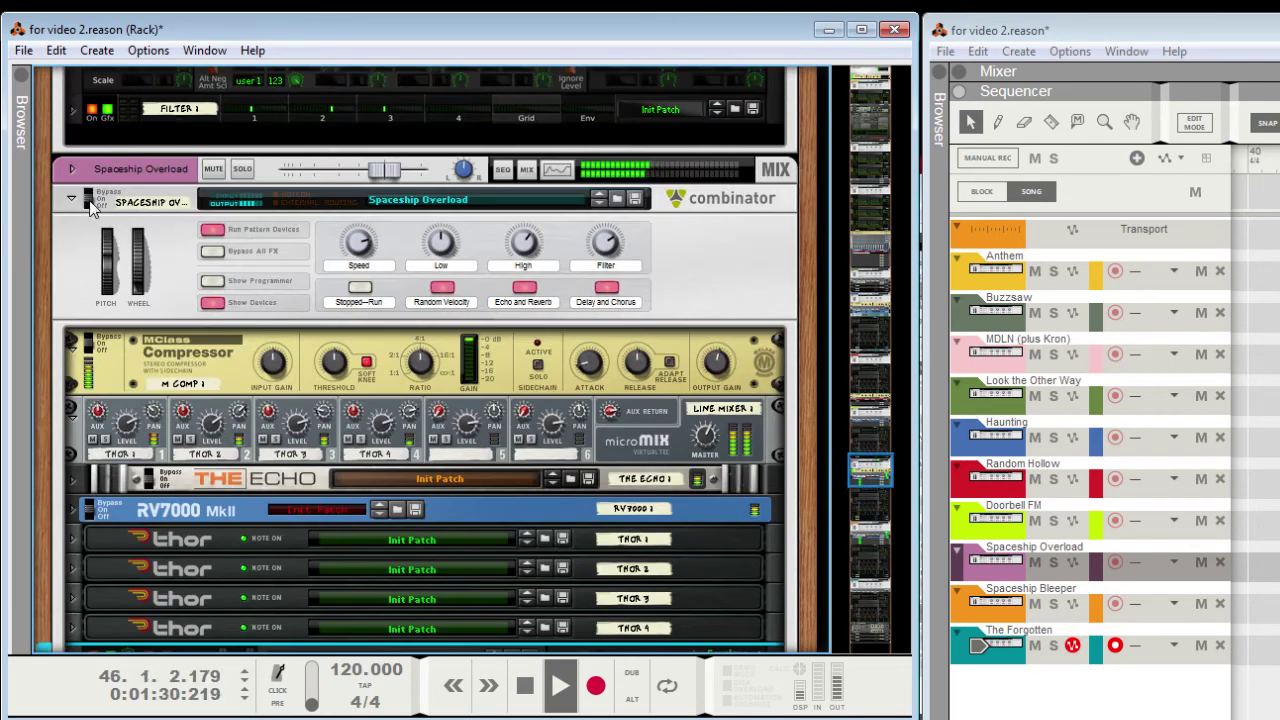
Step: Select the Spaceship Bleeper combinator and drag the G bar down in its Kron's Weighted Note Quantizer
{"action": "scroll", "coordinate": [99, 314], "scroll_direction": "down", "scroll_amount": 12}
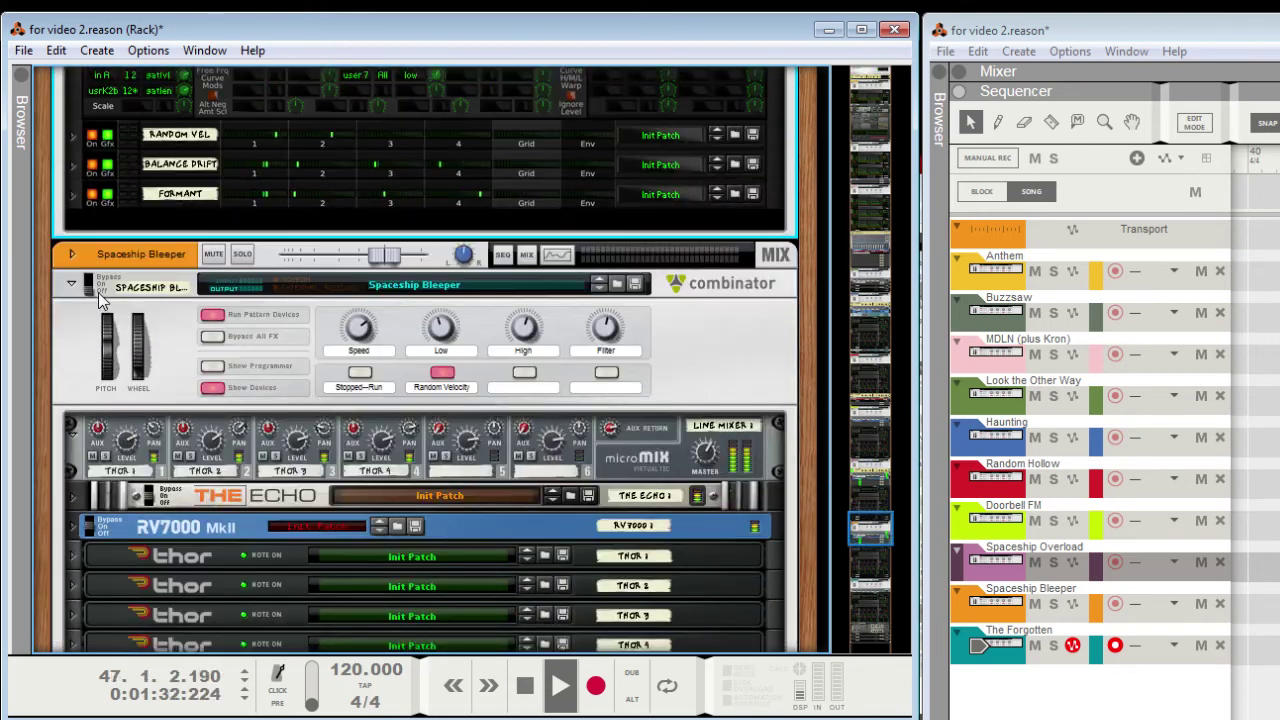
{"action": "left_click", "coordinate": [99, 302]}
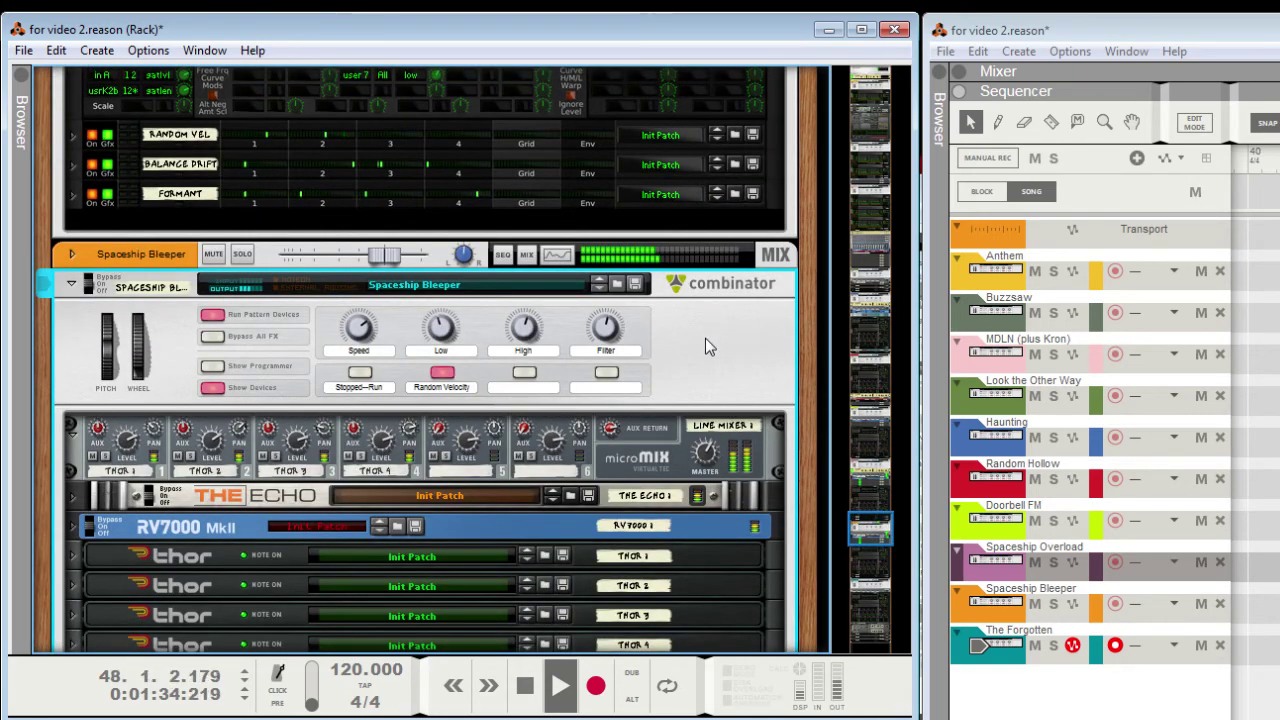
{"action": "scroll", "coordinate": [705, 338], "scroll_direction": "down", "scroll_amount": 10}
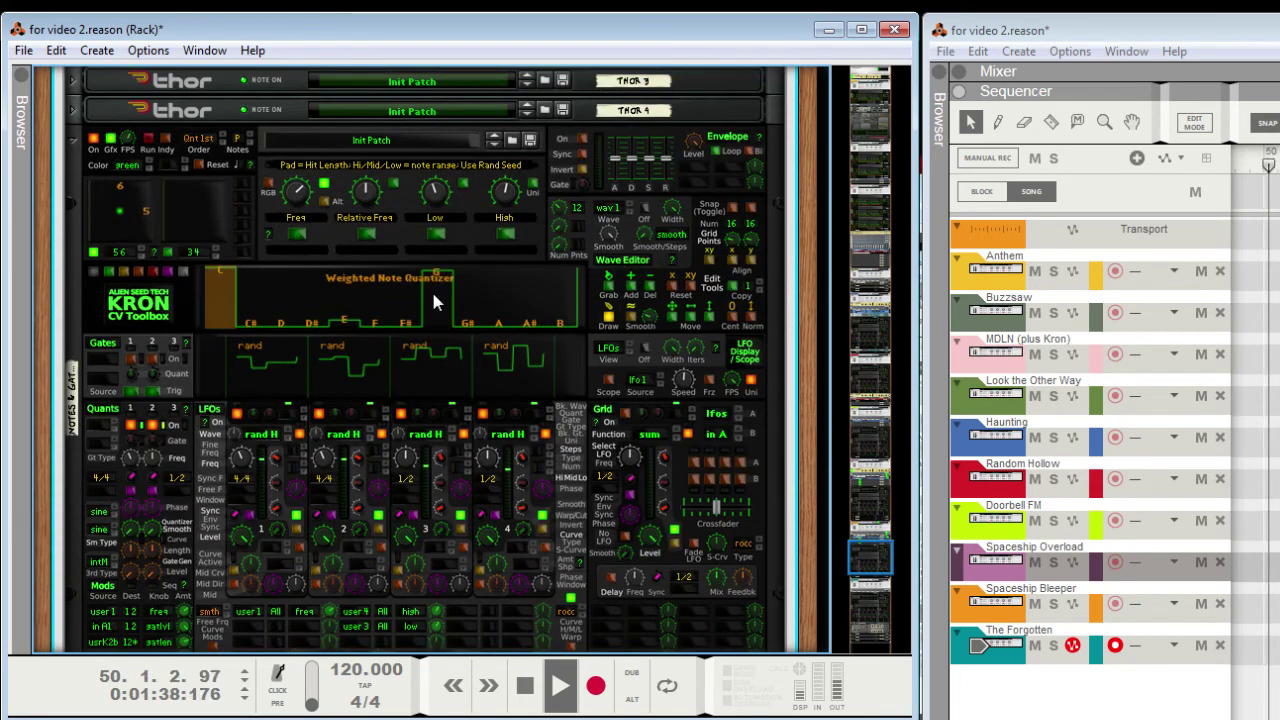
{"action": "left_click_drag", "start_coordinate": [436, 296], "coordinate": [440, 325]}
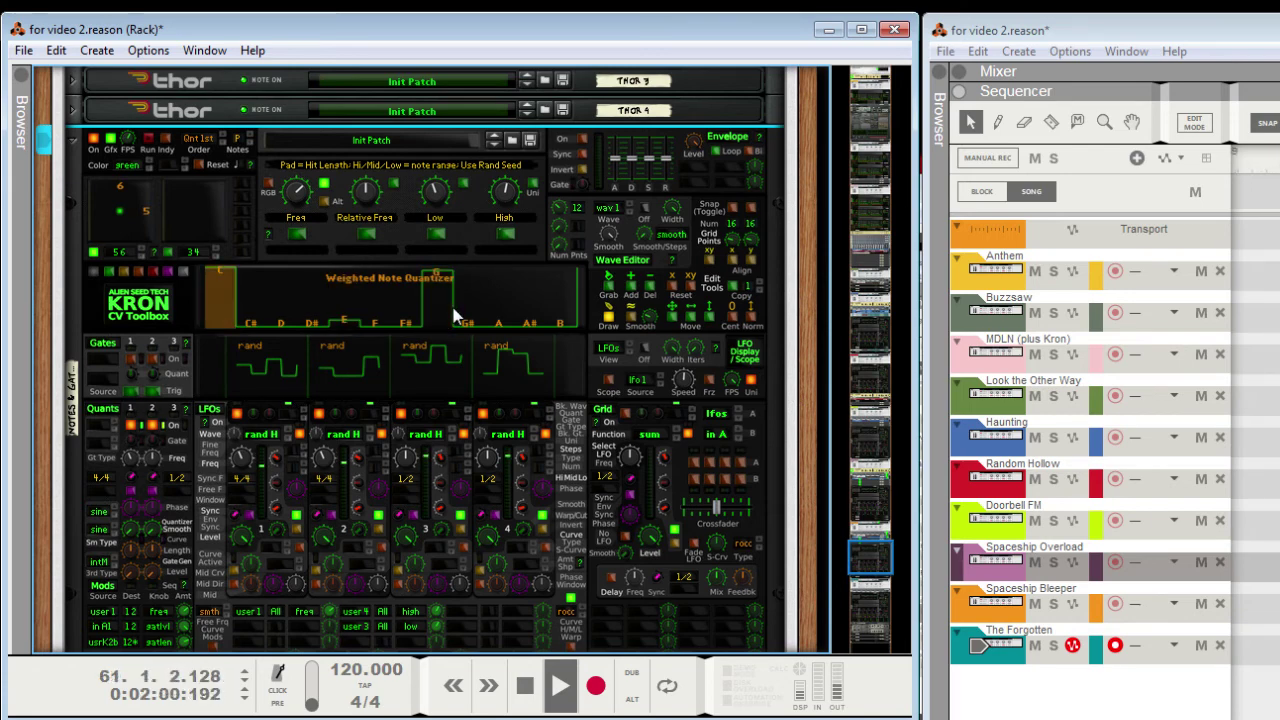
{"action": "scroll", "coordinate": [453, 316], "scroll_direction": "down", "scroll_amount": 2}
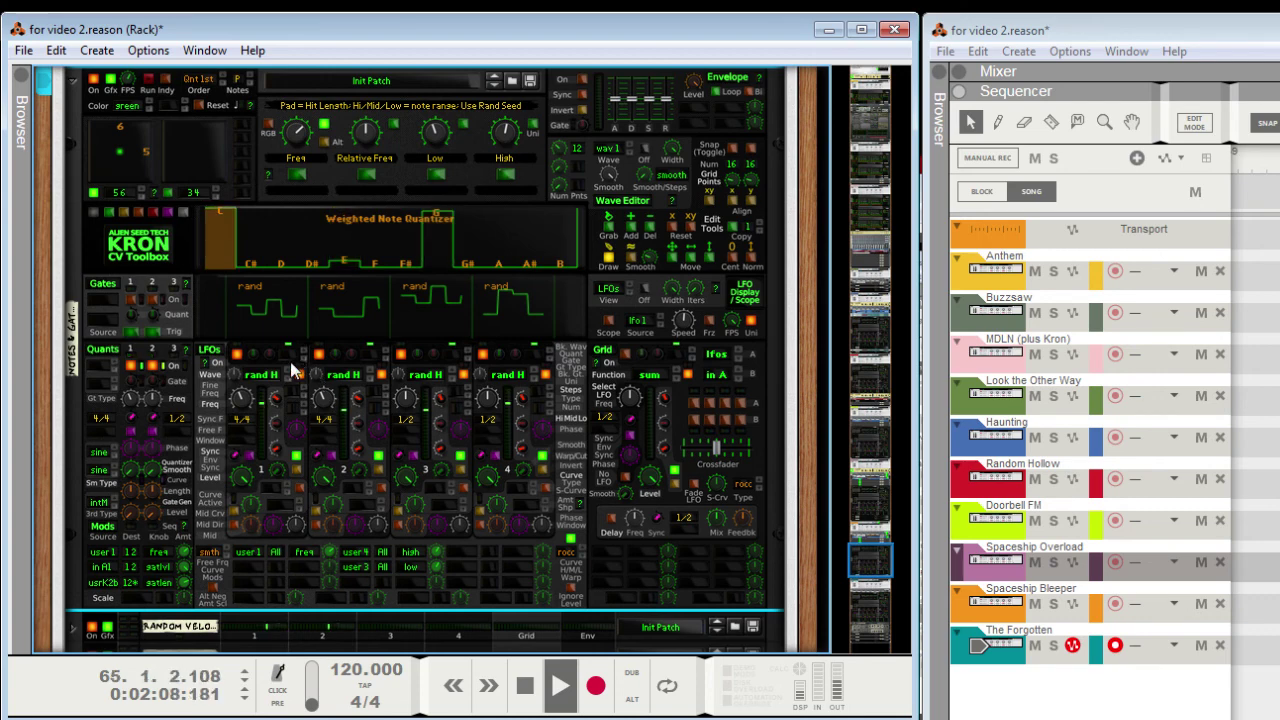
Step: Select The Forgotten combinator, jump the rack navigator to the top, and select the master section
{"action": "scroll", "coordinate": [282, 367], "scroll_direction": "down", "scroll_amount": 2}
{"action": "scroll", "coordinate": [282, 367], "scroll_direction": "down", "scroll_amount": 5}
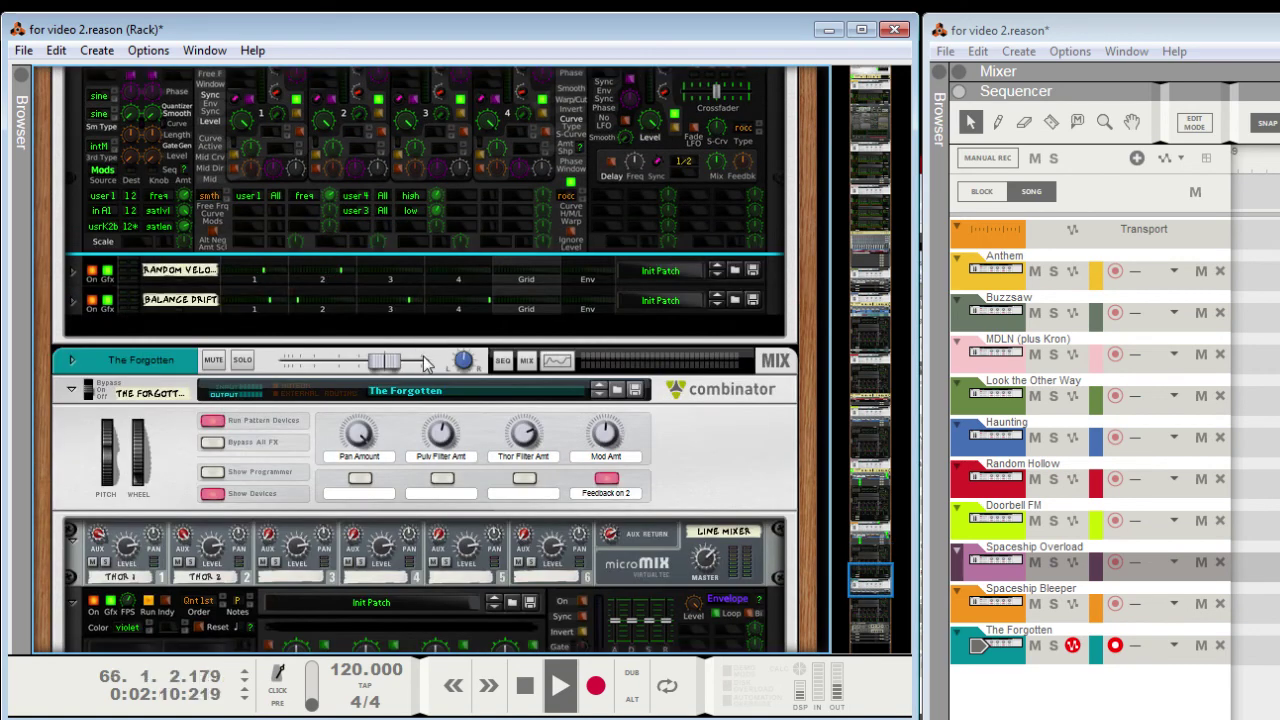
{"action": "left_click", "coordinate": [715, 432]}
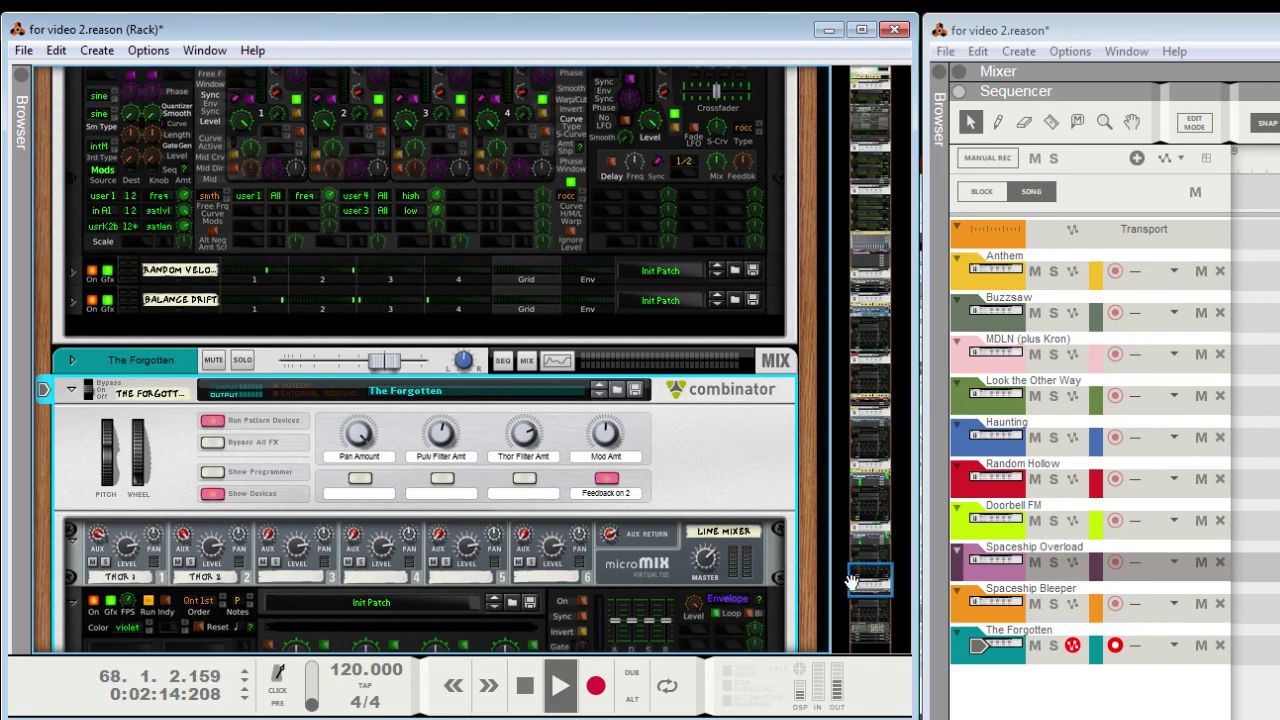
{"action": "left_click_drag", "start_coordinate": [851, 588], "coordinate": [878, 88]}
{"action": "left_click", "coordinate": [358, 135]}
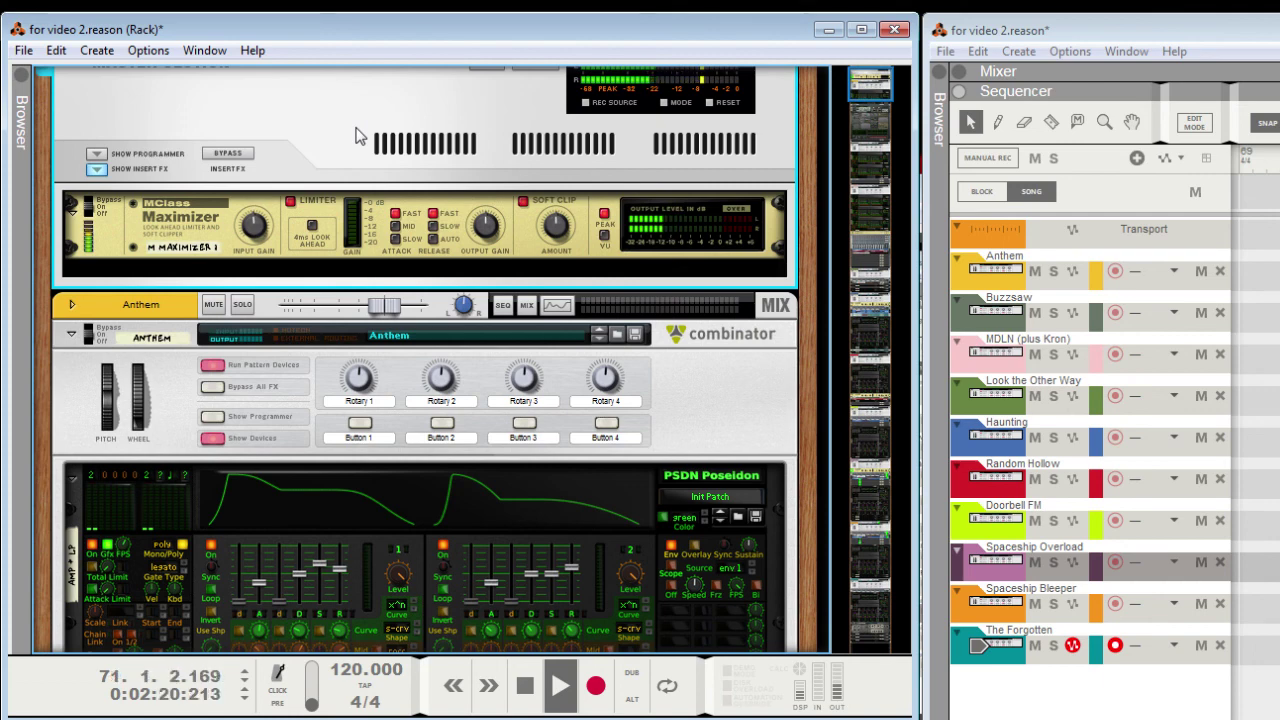